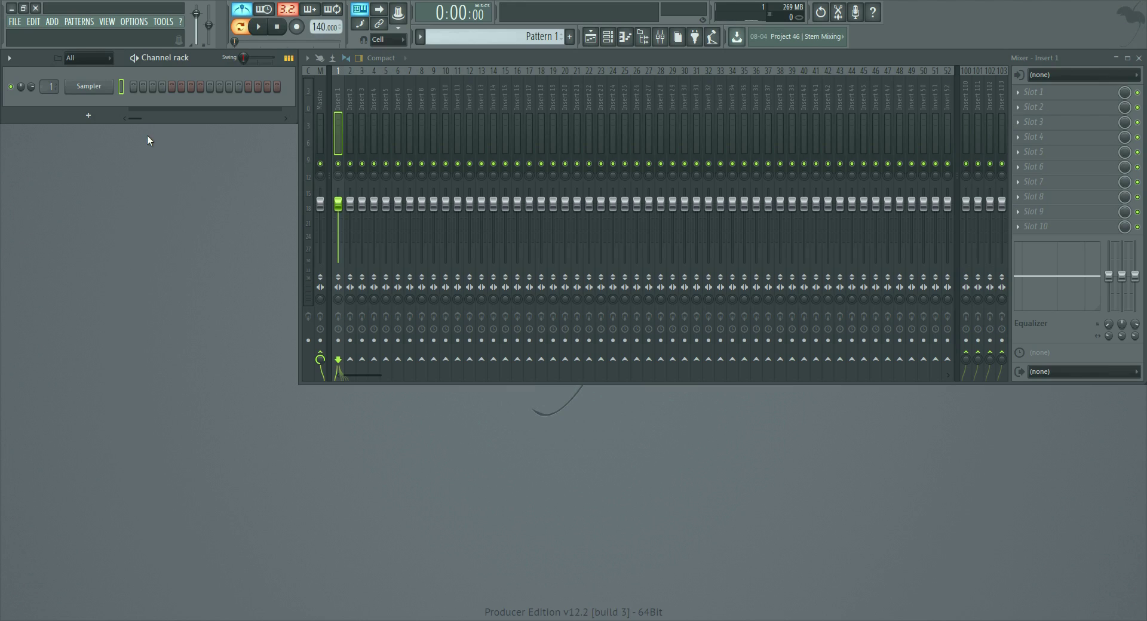
Step: Replace the Sampler channel with the Serum synthesizer
right_click(99, 87)
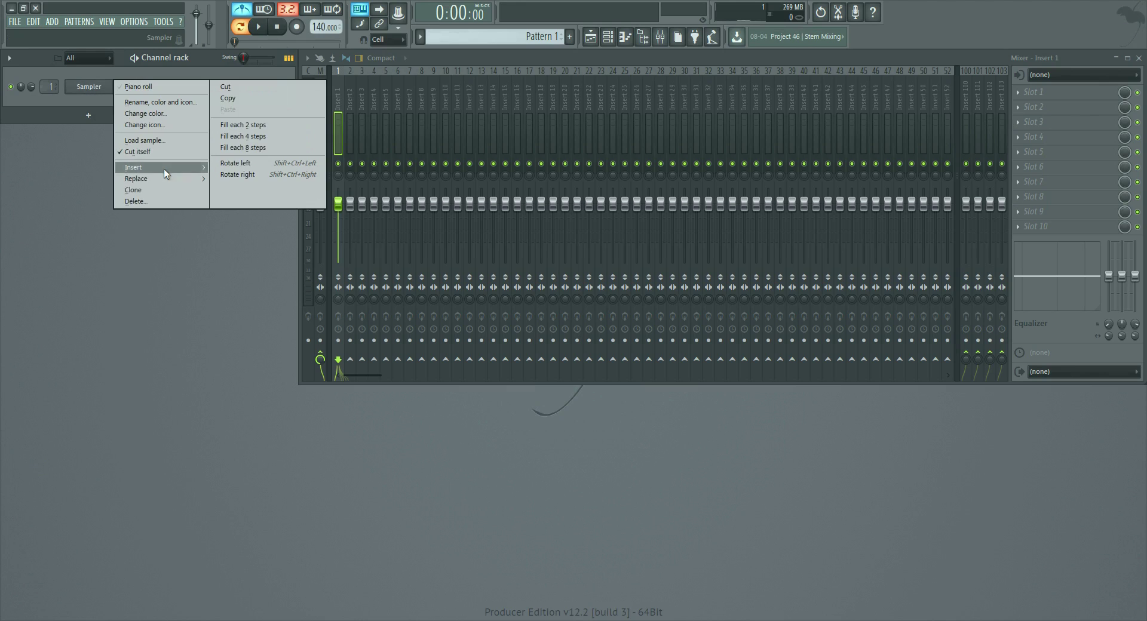
mouse_move(171, 184)
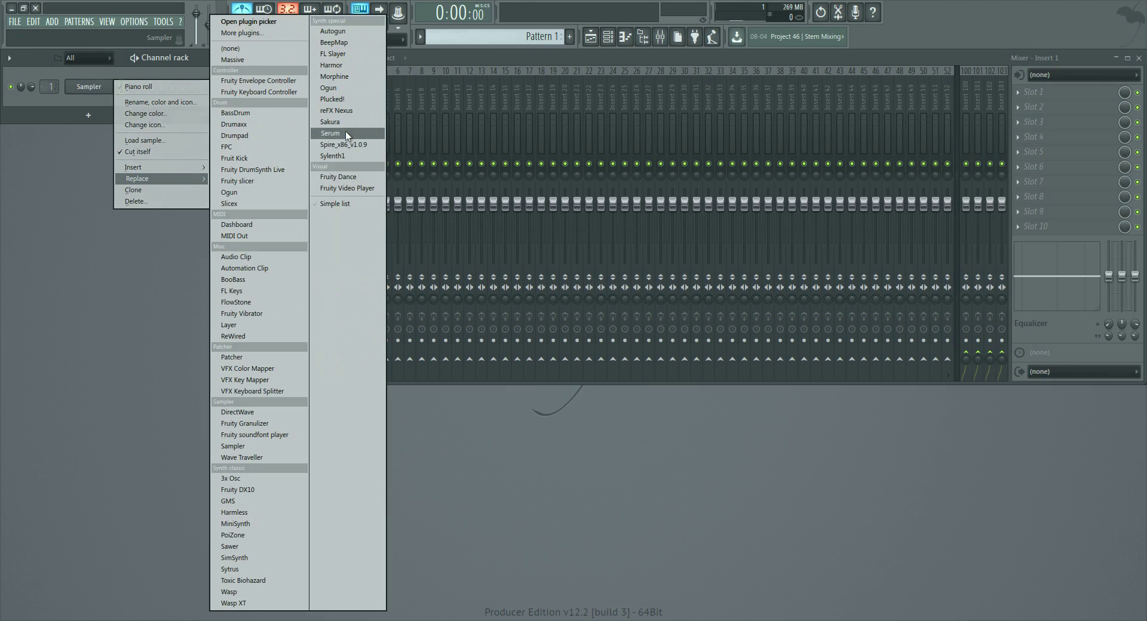
click(349, 134)
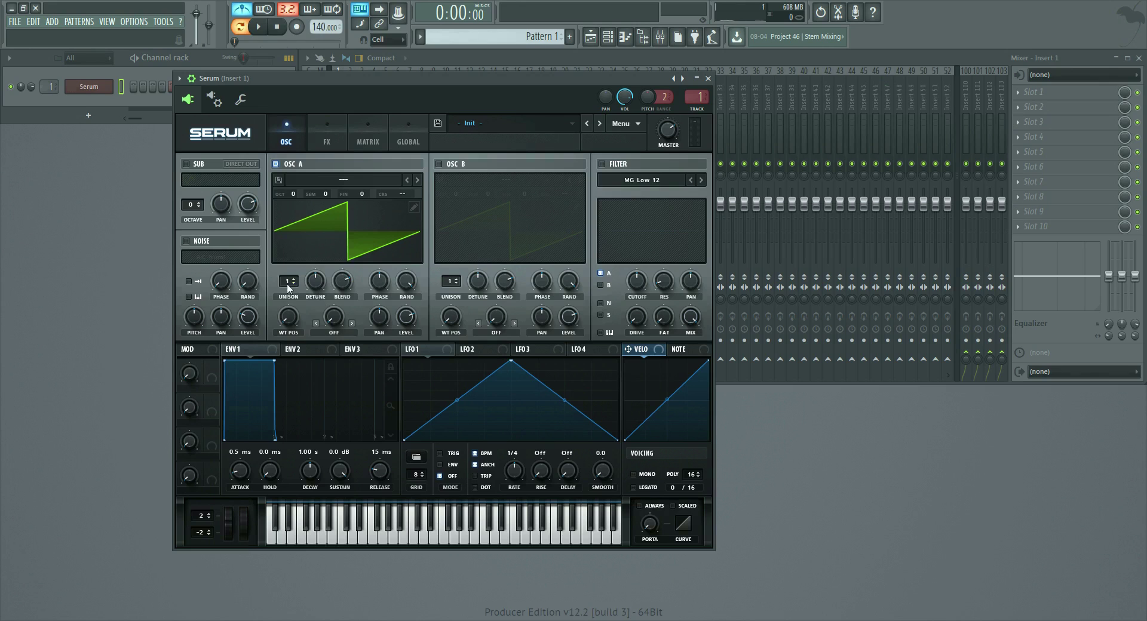
Step: Increase the unison voices of Serum's oscillator A, adjust its detune, and close the synth window
drag(288, 287, 289, 235)
drag(318, 291, 317, 292)
click(708, 78)
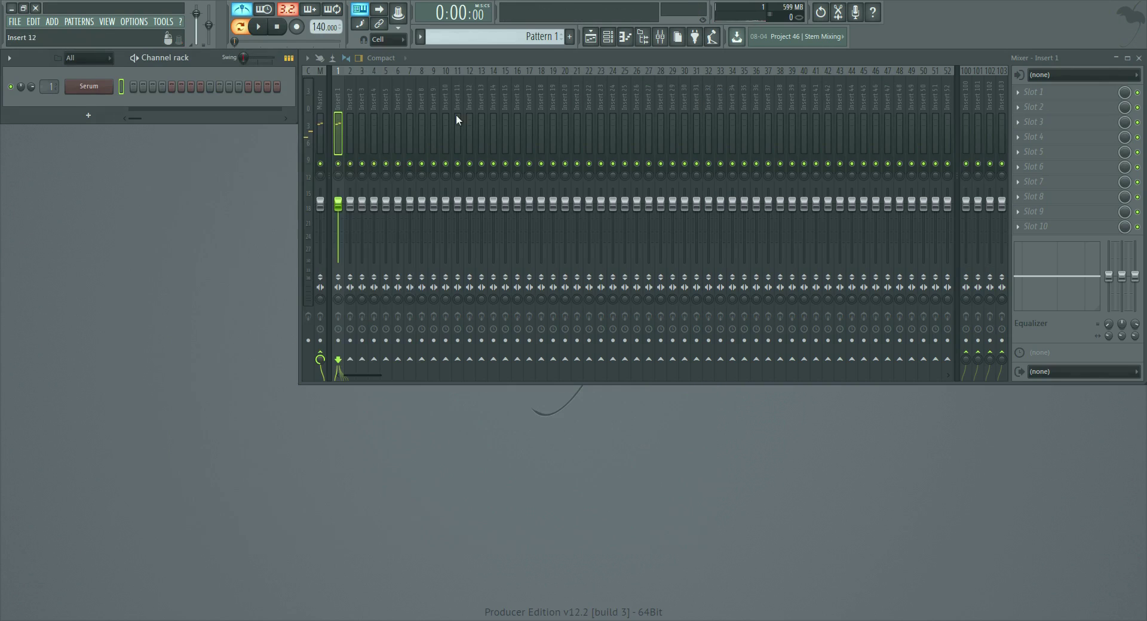
Step: Load The Glue into Insert 1's first effect slot, switch the metronome off, and set the compressor's threshold to about -14.4 dB
click(1052, 92)
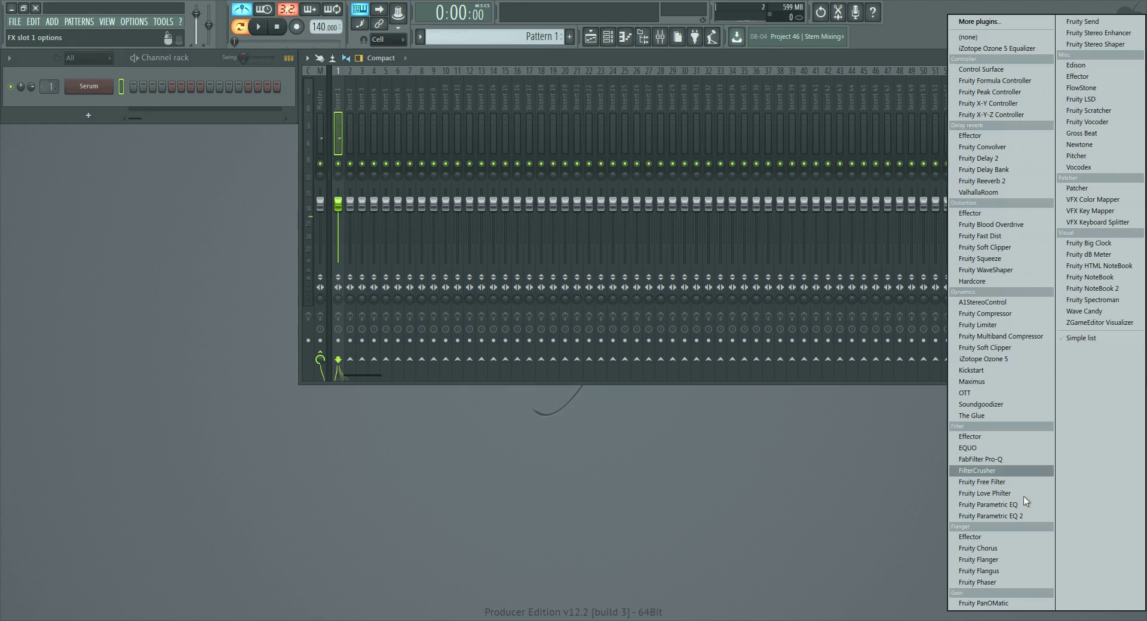
click(971, 416)
key(space)
key(space)
click(244, 10)
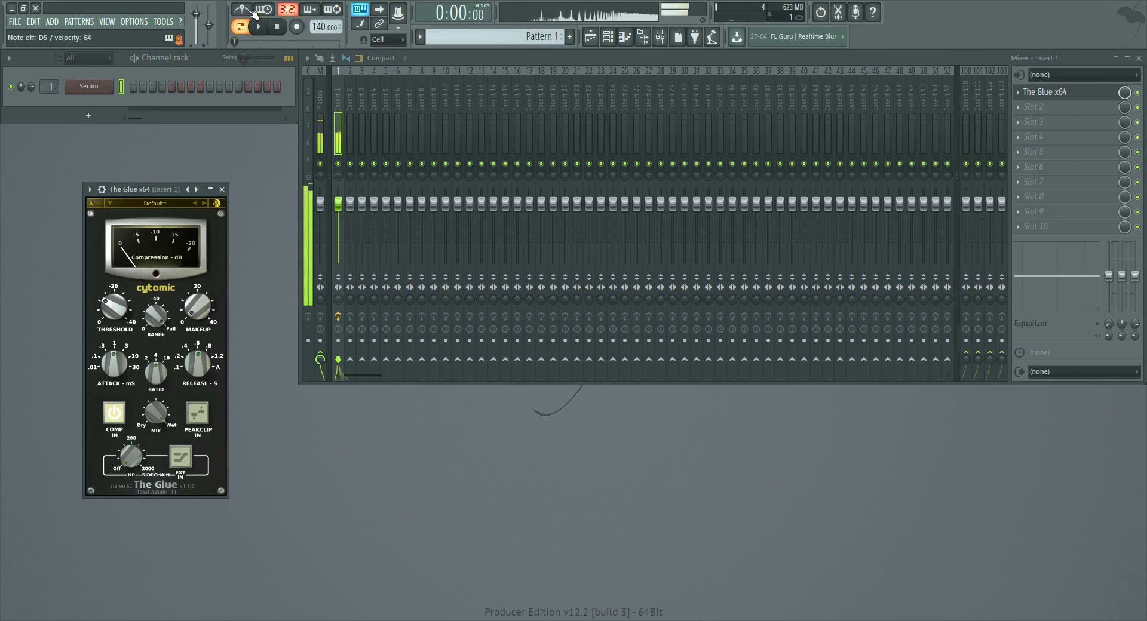
drag(117, 314, 117, 348)
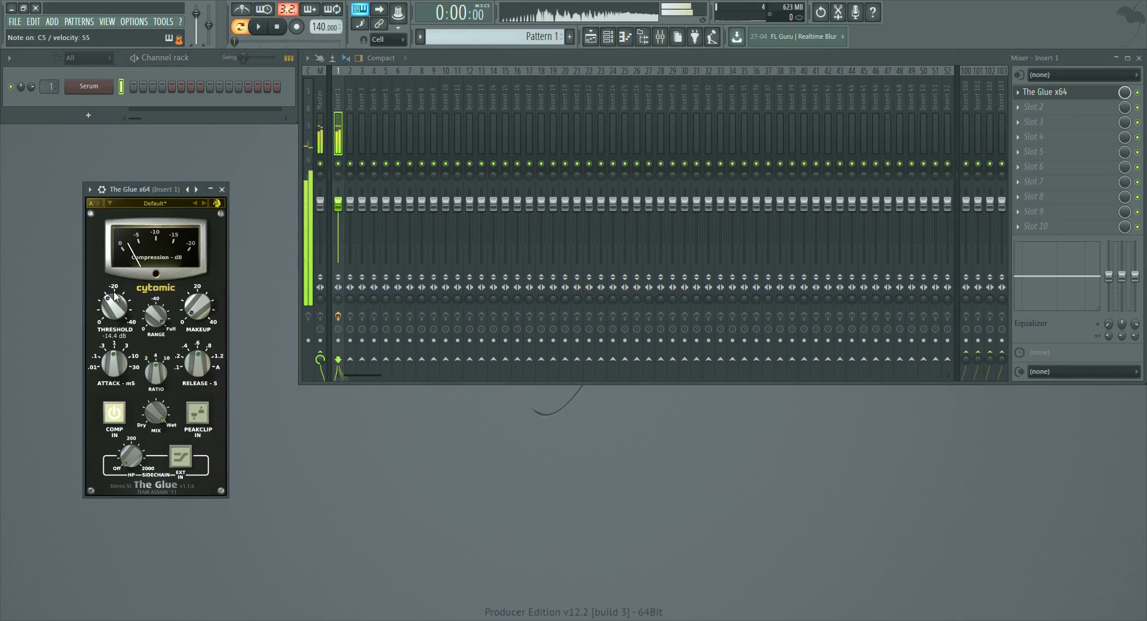
click(1046, 92)
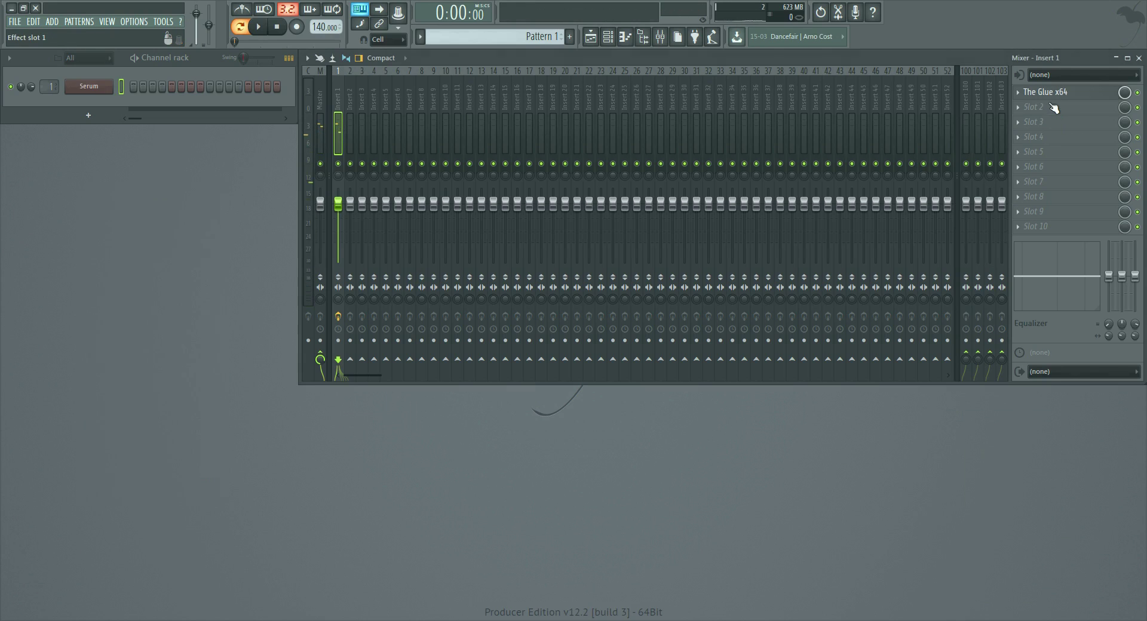
Step: Load Fruity Reeverb 2 into Insert 1's second effect slot and set its low cut to about 105 Hz
click(1040, 107)
click(1016, 181)
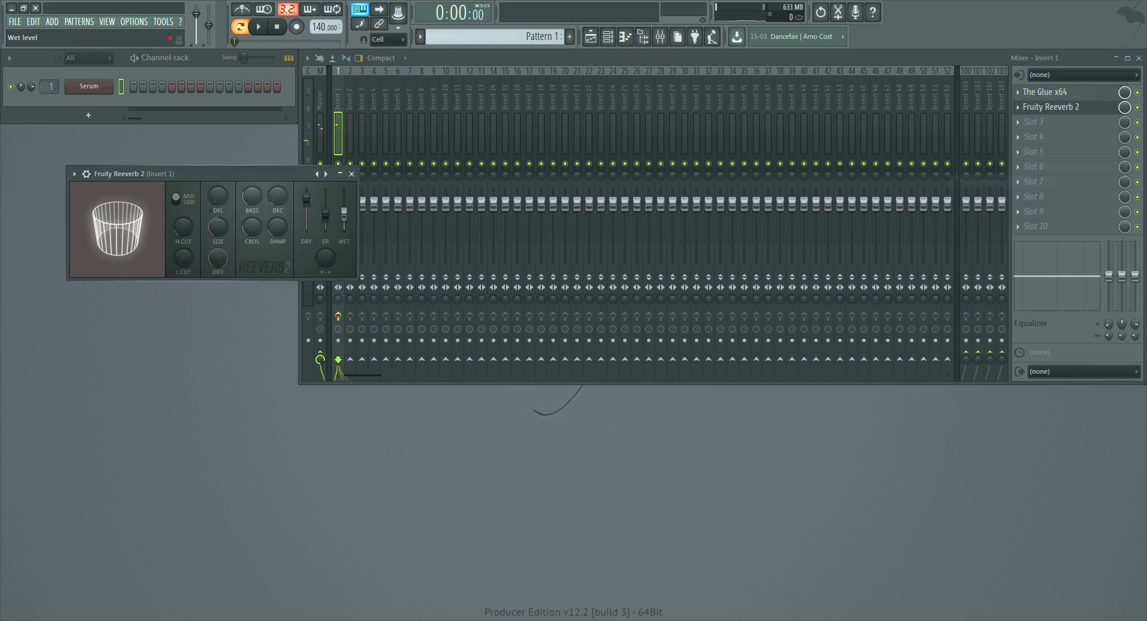
drag(306, 200, 307, 231)
drag(183, 259, 183, 253)
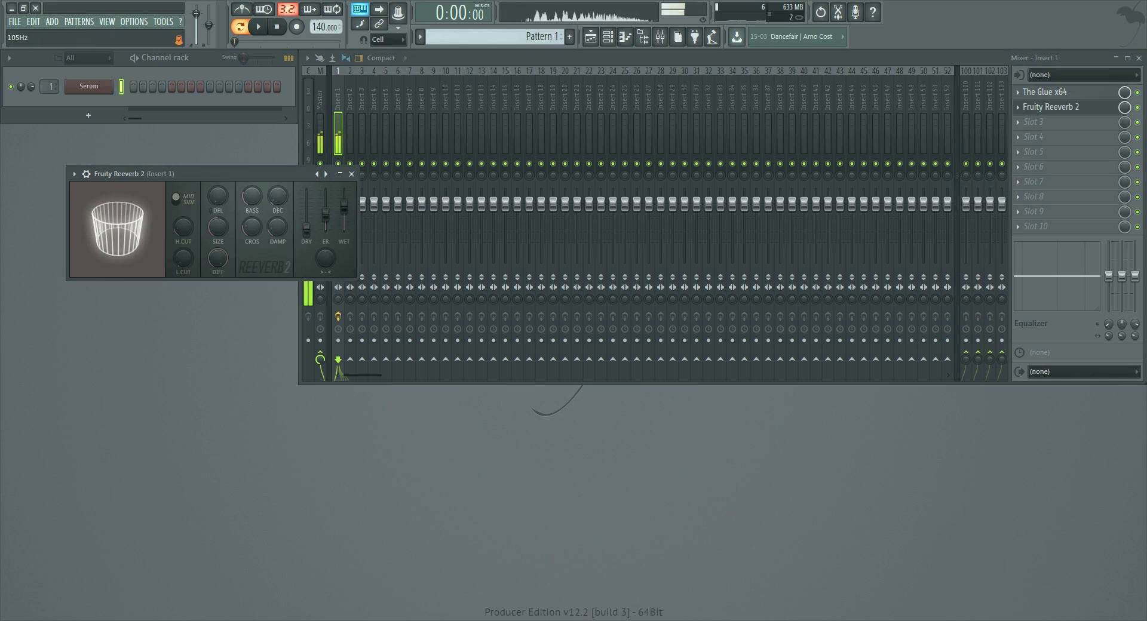
Step: Reset the reverb's dry and wet levels to their defaults and move its window aside
right_click(307, 230)
click(315, 235)
right_click(345, 213)
click(357, 218)
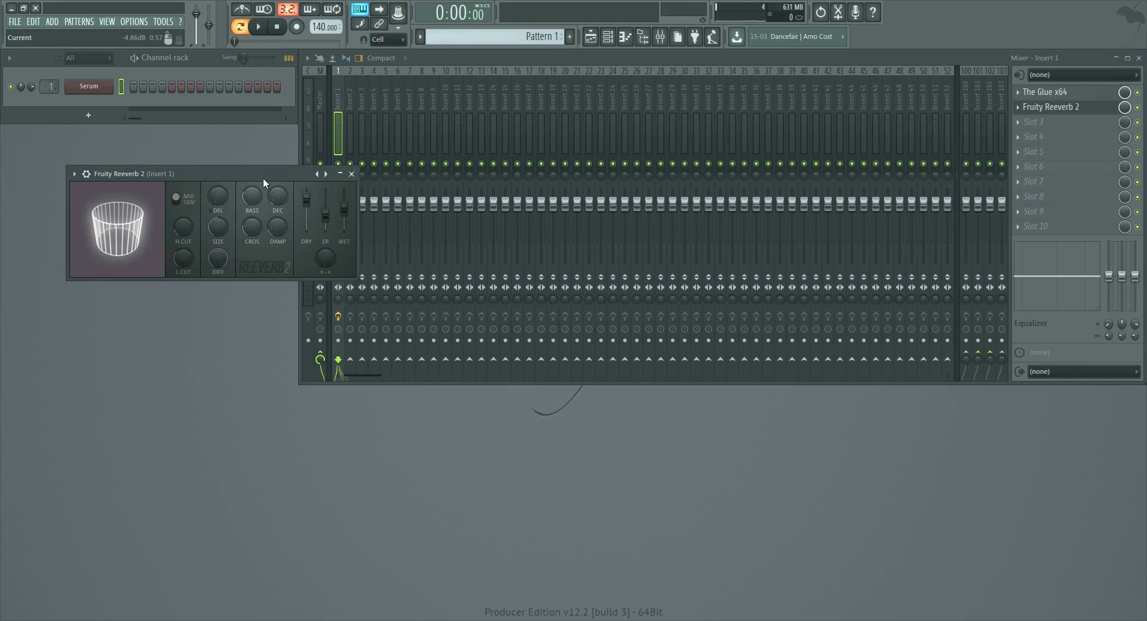
drag(259, 175, 773, 250)
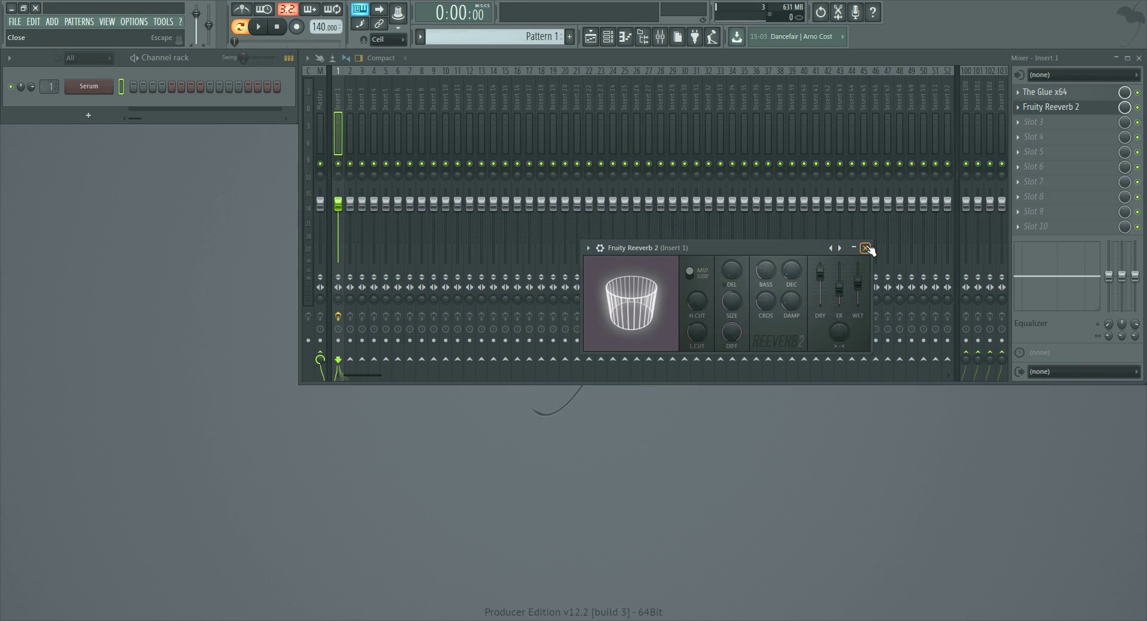
Step: Open Serum's piano roll, set the project tempo to 128 BPM and use Cell snapping
key(F7)
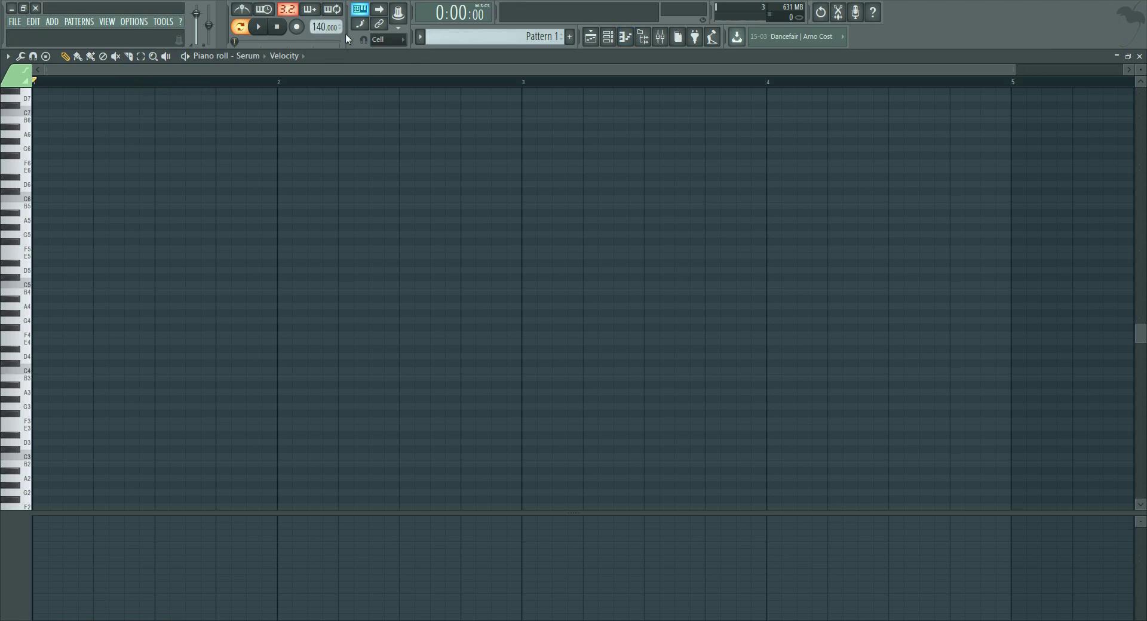
drag(326, 26, 326, 48)
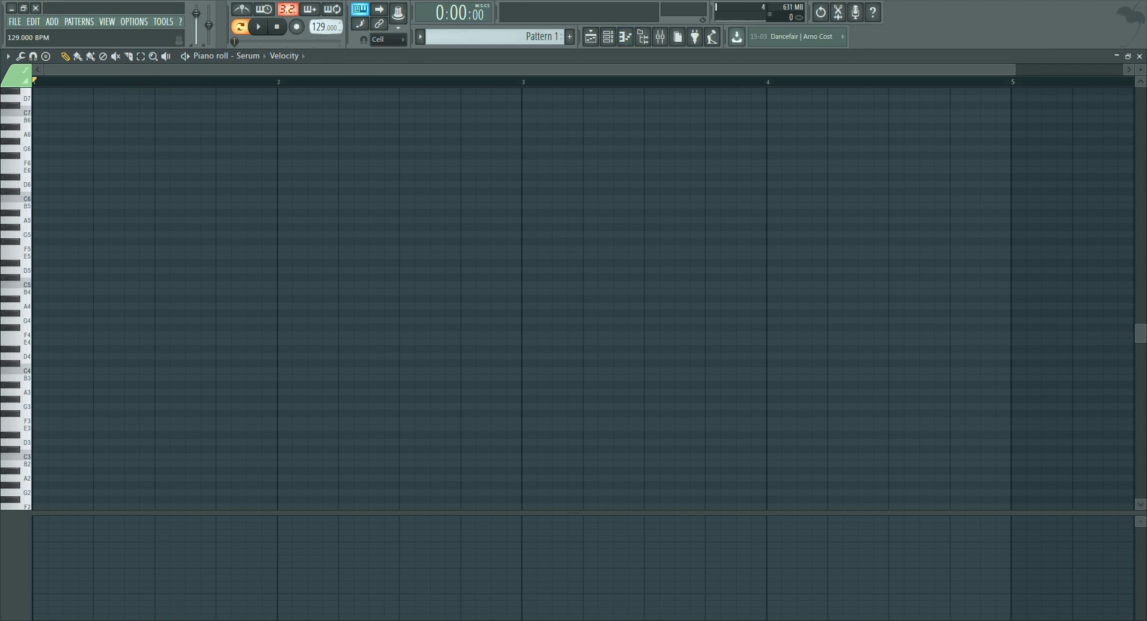
click(388, 39)
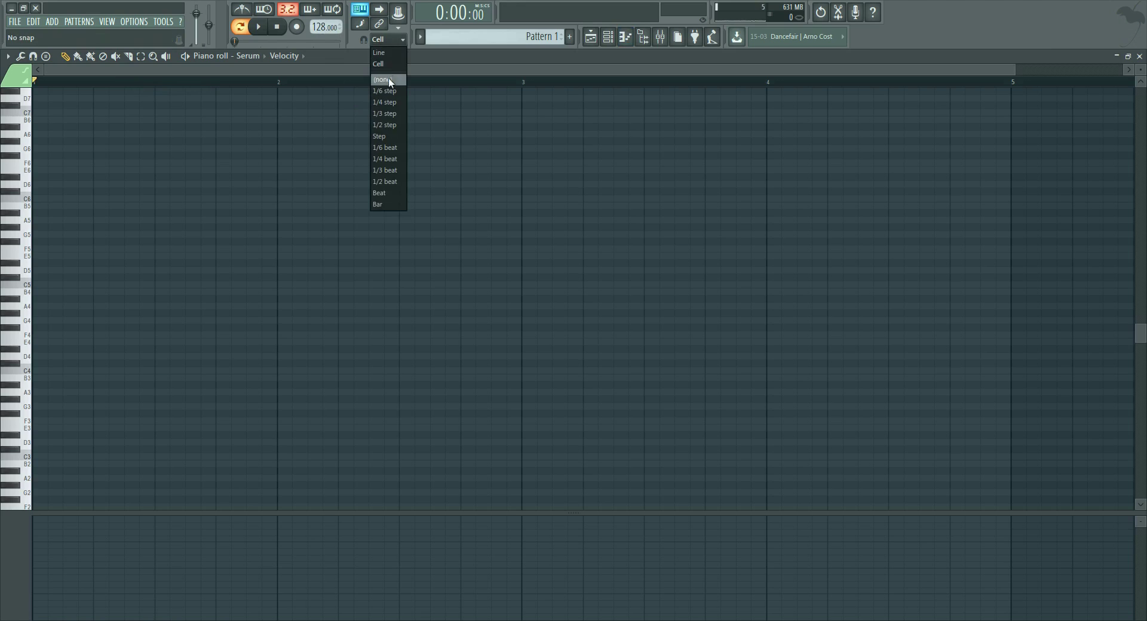
click(390, 64)
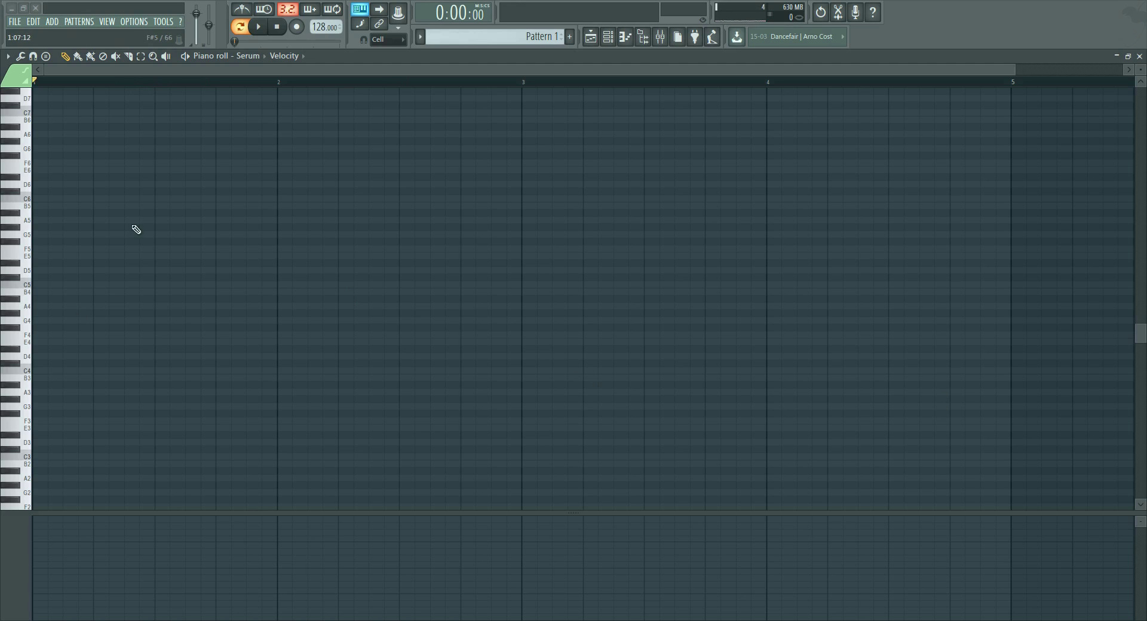
Step: Fill the first half of bar 1 with four consecutive two-step A#3 notes
drag(1017, 69, 674, 102)
scroll(1141, 70, up, 2)
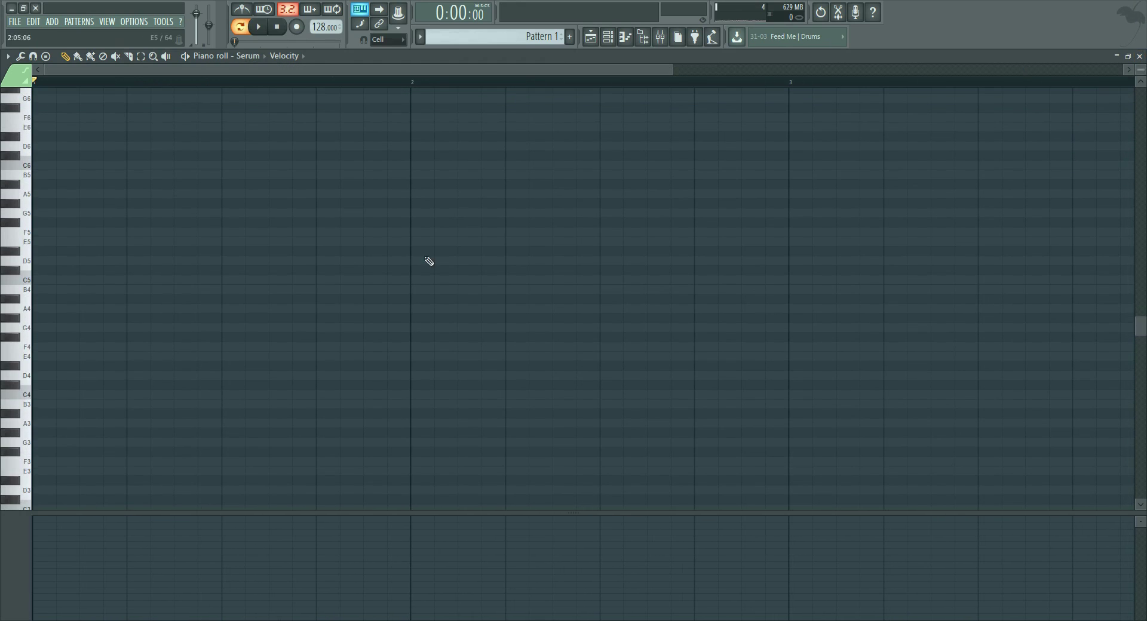
scroll(210, 302, down, 2)
scroll(210, 301, down, 1)
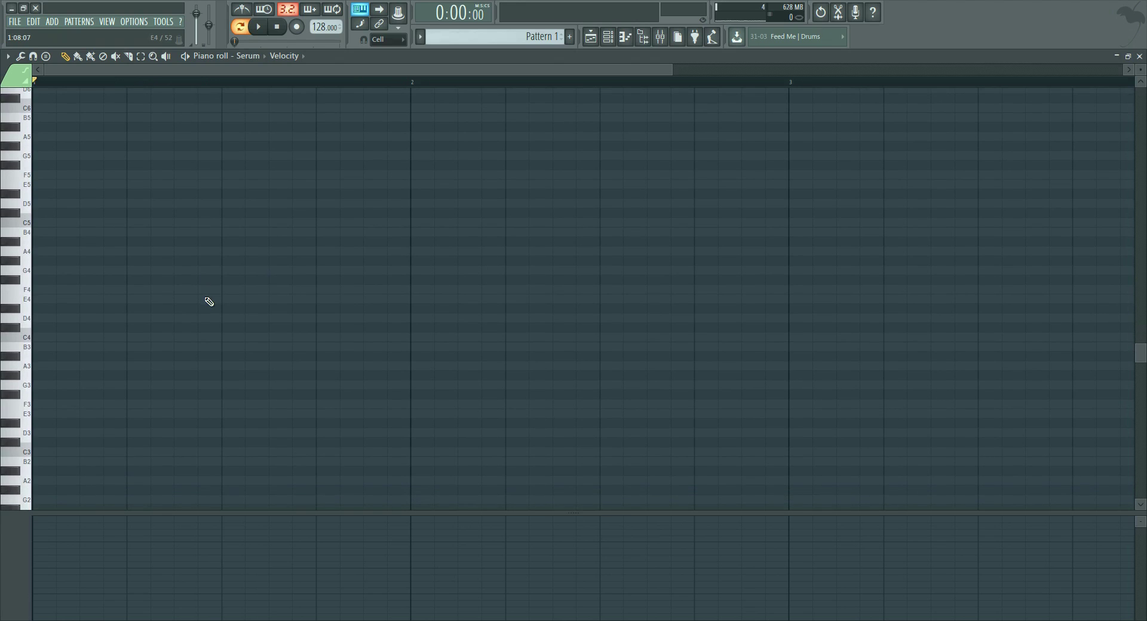
click(42, 356)
click(88, 357)
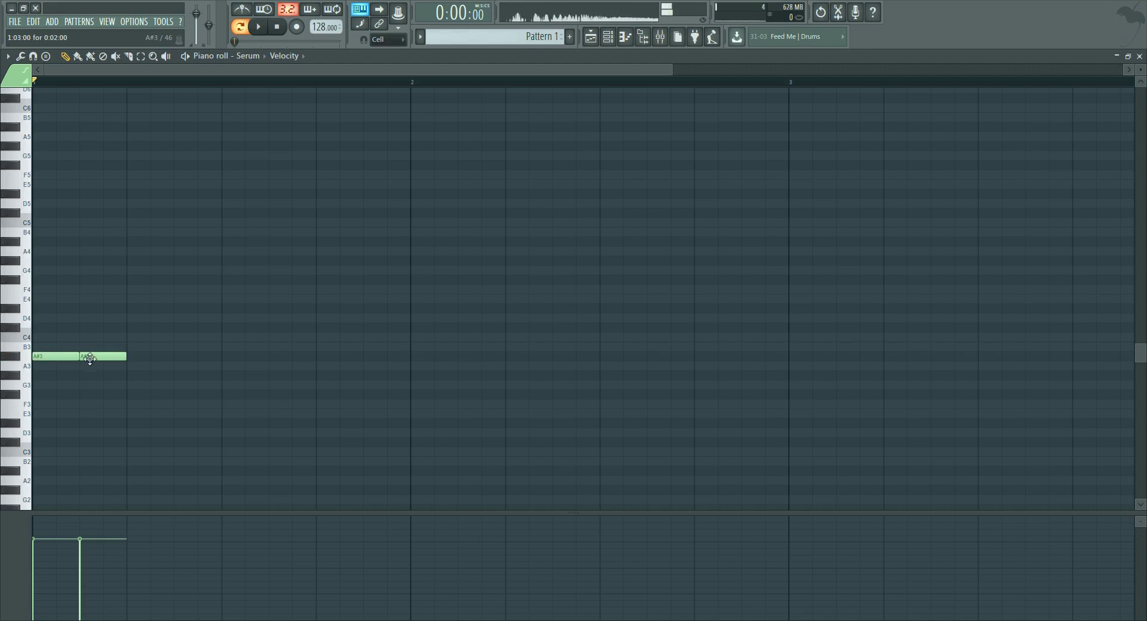
click(195, 358)
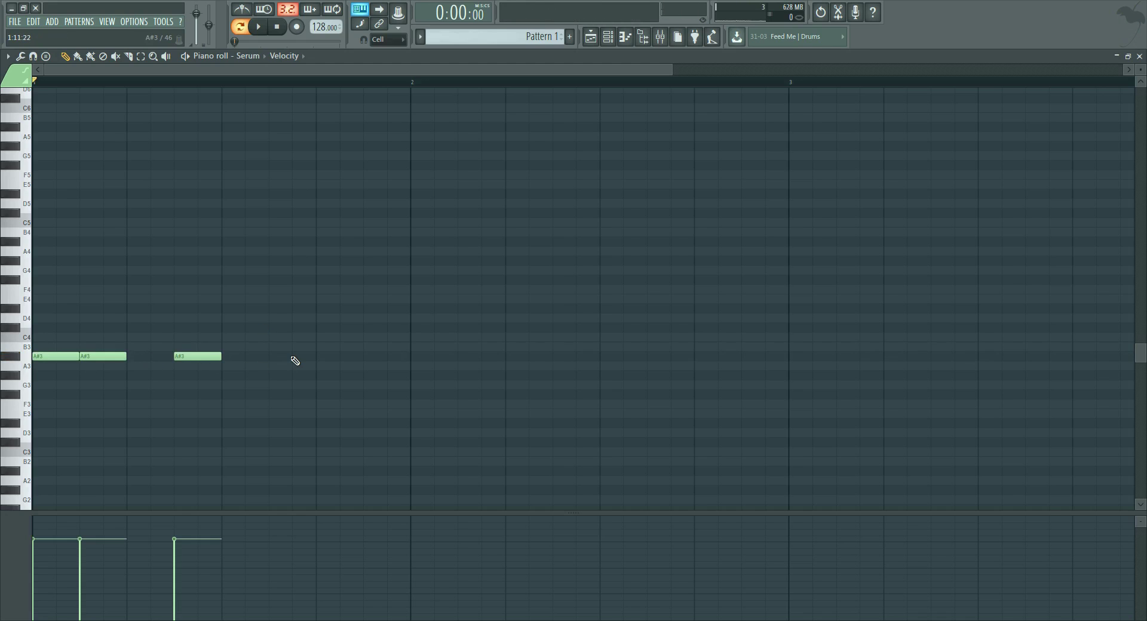
click(140, 356)
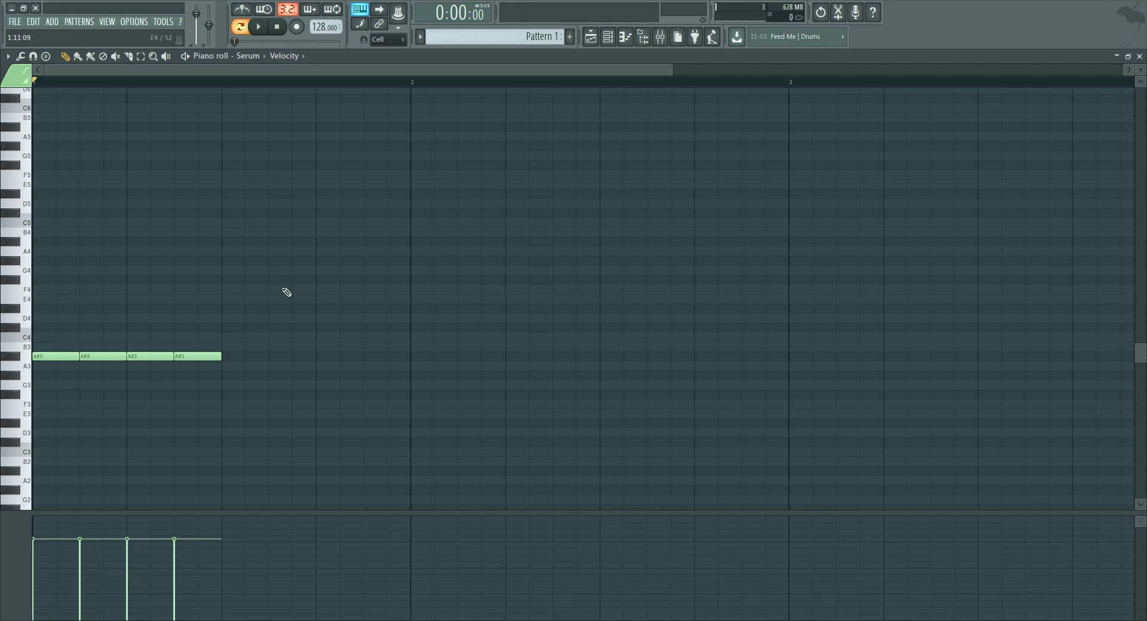
Step: Fill the second half of bar 1 with four consecutive two-step F4 notes
click(229, 274)
right_click(231, 273)
click(231, 290)
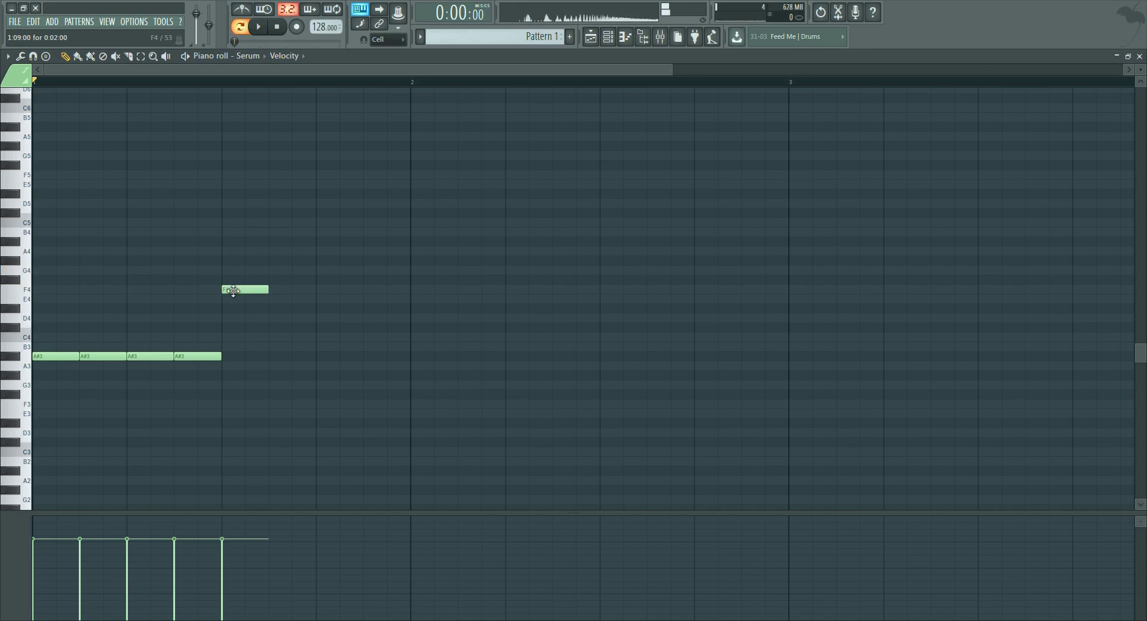
double_click(267, 291)
click(648, 233)
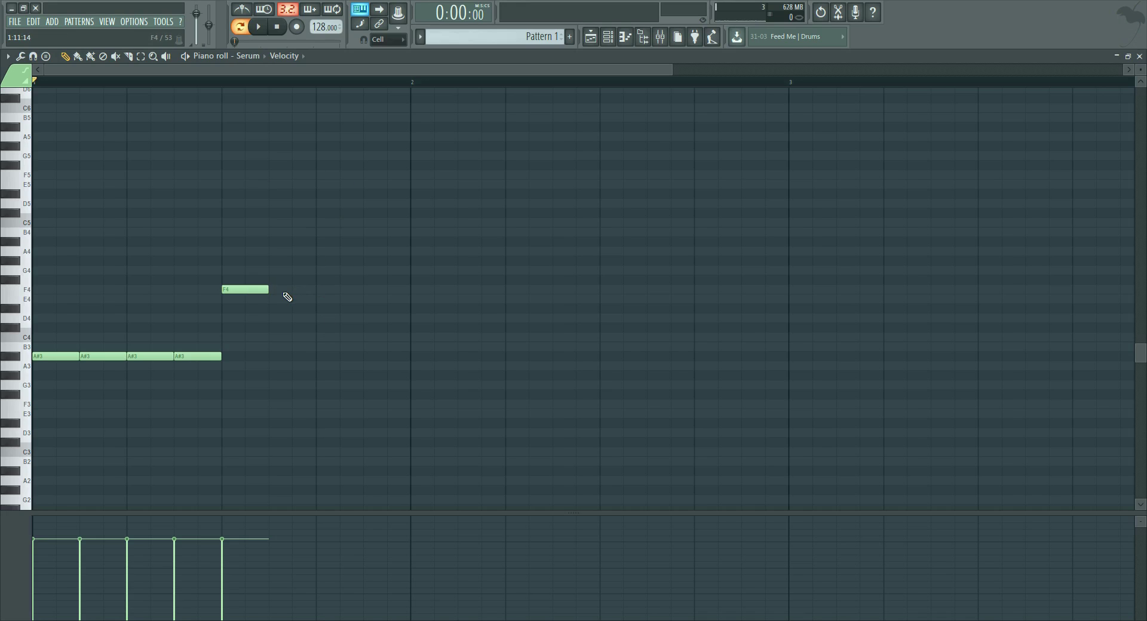
drag(284, 293, 398, 294)
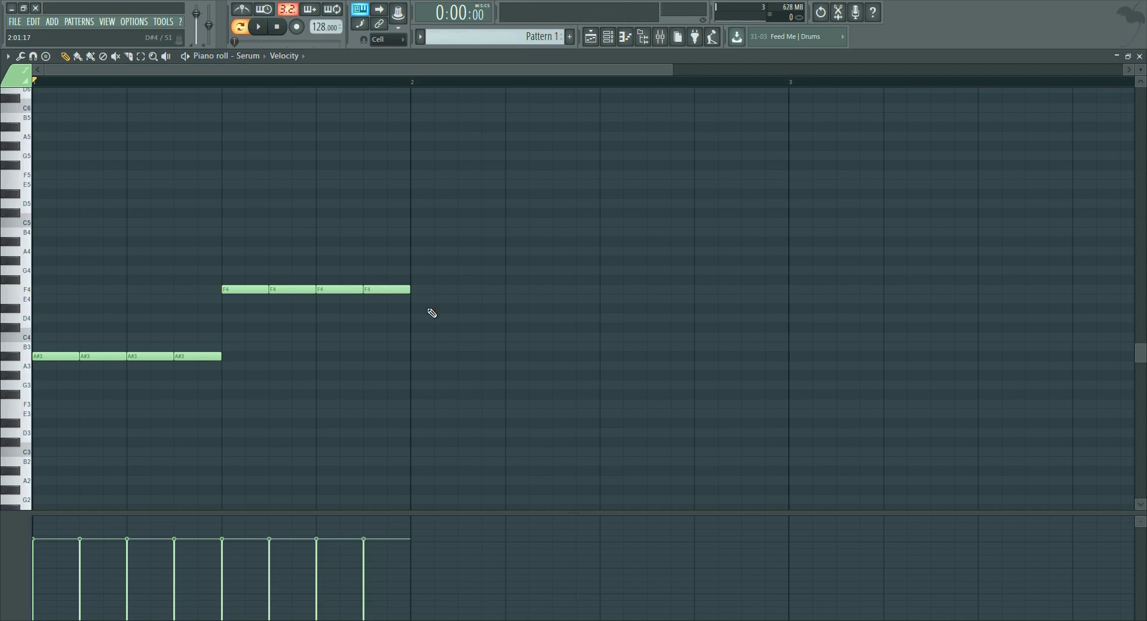
Step: Fill bar 2 with eight two-step C4 notes, removing the trial D4 notes from its first half
mouse_move(421, 319)
mouse_down()
mouse_move(558, 322)
mouse_move(658, 343)
mouse_move(745, 335)
mouse_move(786, 348)
mouse_up()
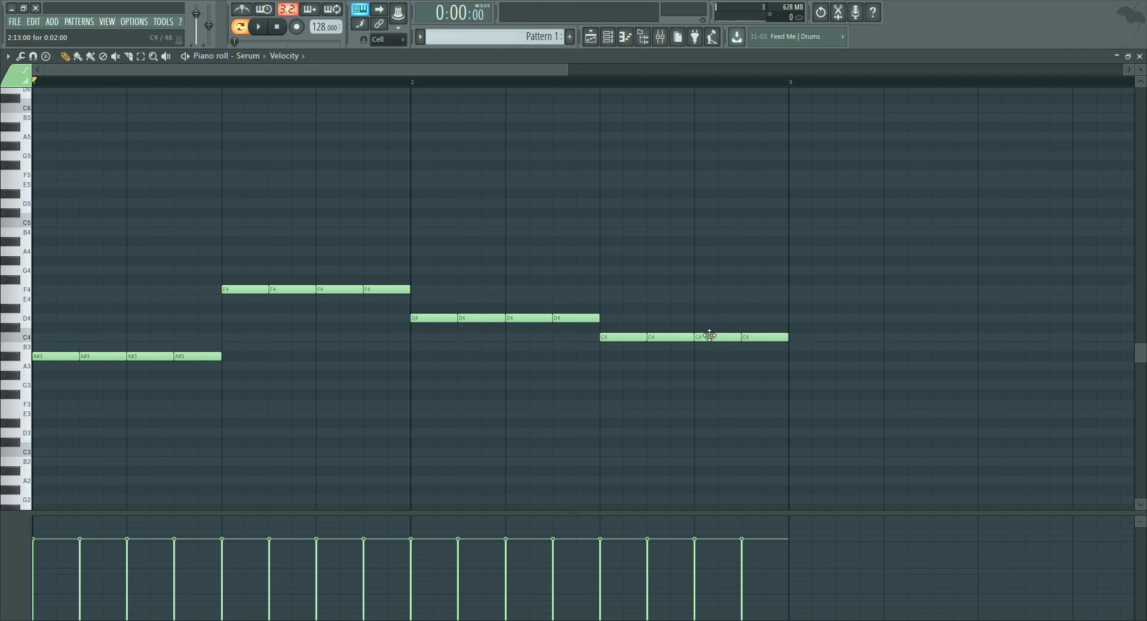
right_click(579, 320)
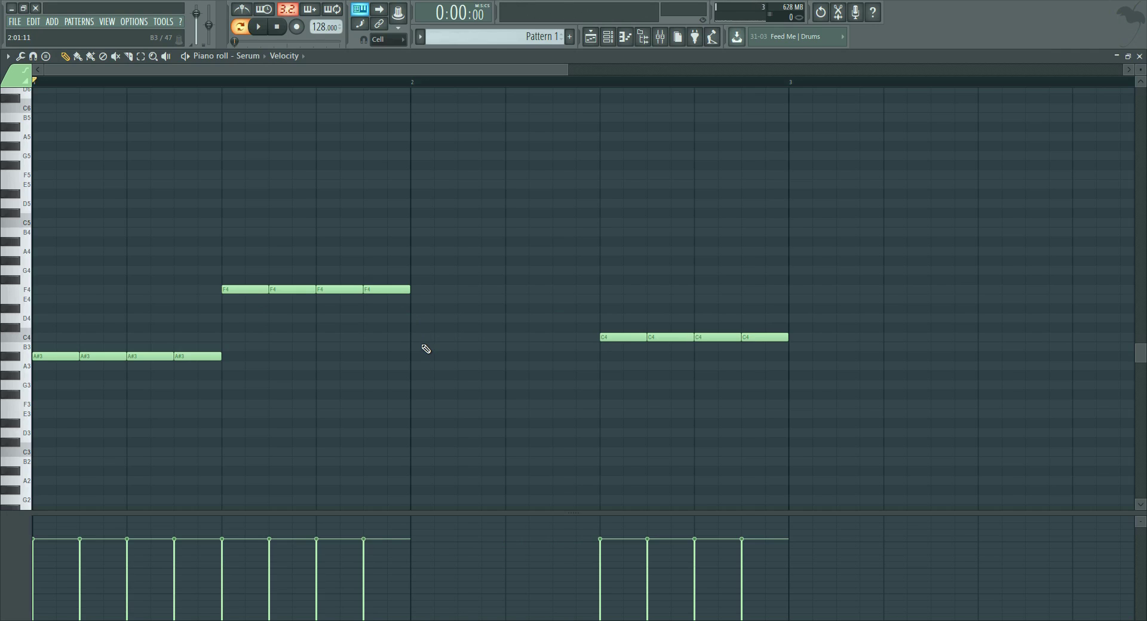
click(421, 338)
click(469, 339)
click(529, 340)
click(573, 338)
Step: Replace the C4 notes in the second half of bar 2 with four D4 notes
right_click(635, 337)
right_click(670, 338)
click(614, 308)
drag(615, 308, 668, 326)
right_click(613, 324)
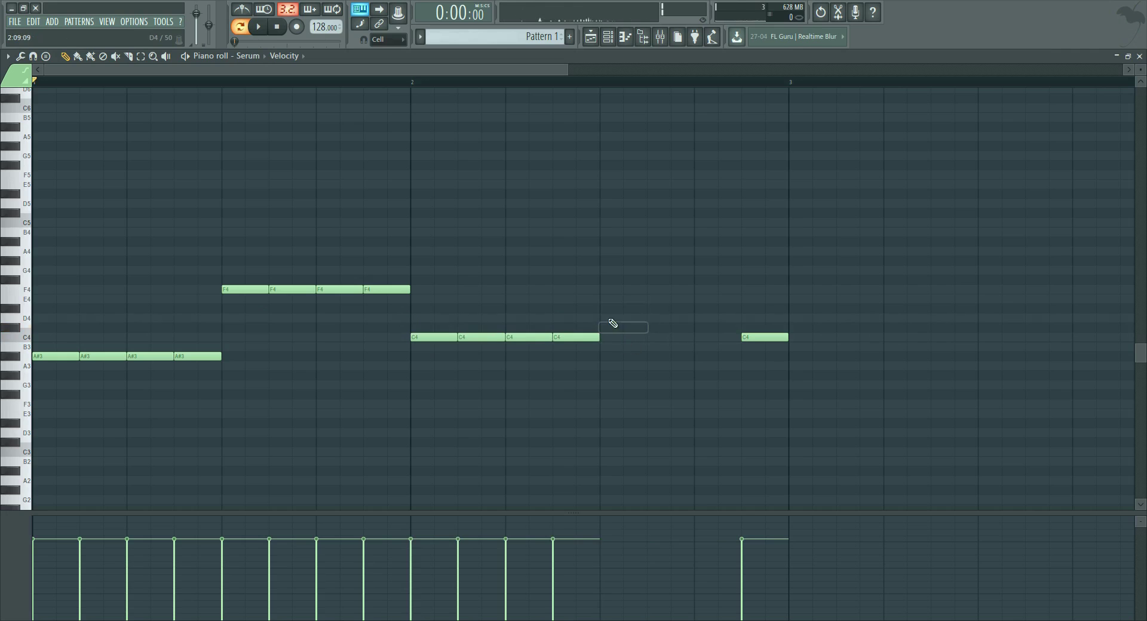
click(615, 318)
click(661, 318)
click(711, 317)
click(756, 318)
right_click(763, 337)
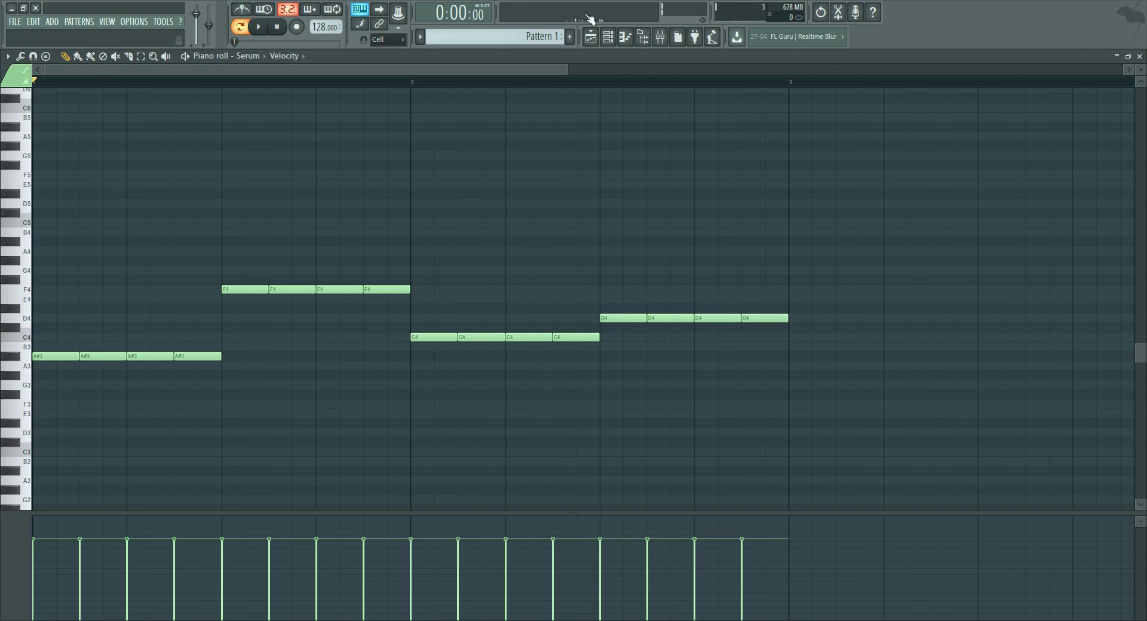
drag(622, 82, 458, 82)
drag(569, 66, 749, 66)
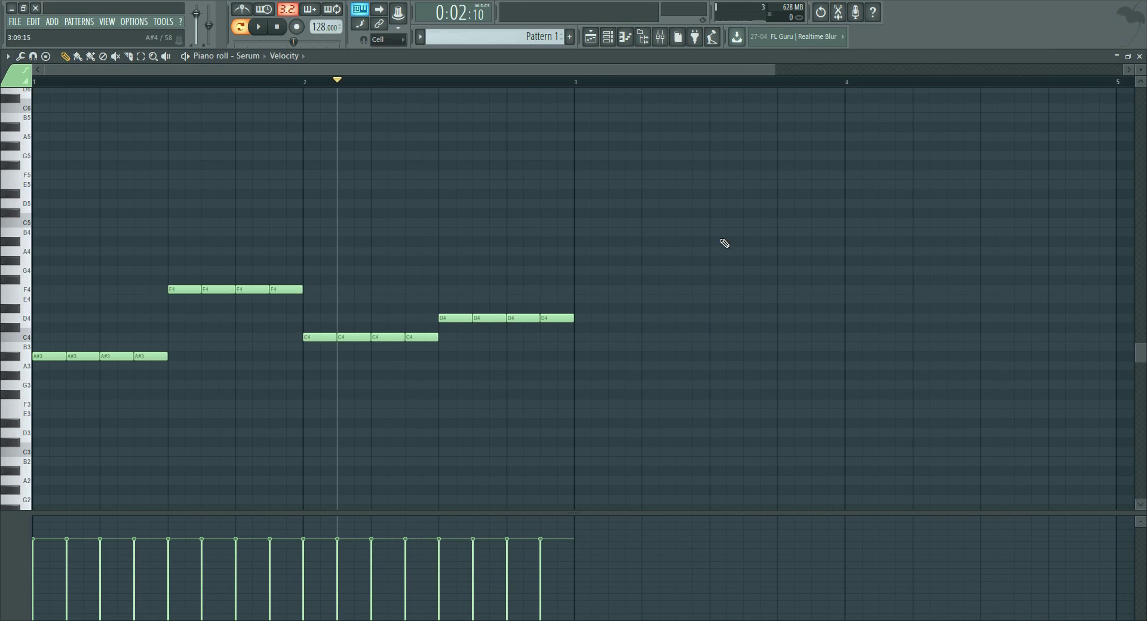
scroll(717, 245, down, 3)
key(ctrl+a)
drag(139, 269, 156, 268)
right_click(120, 274)
key(ctrl+z)
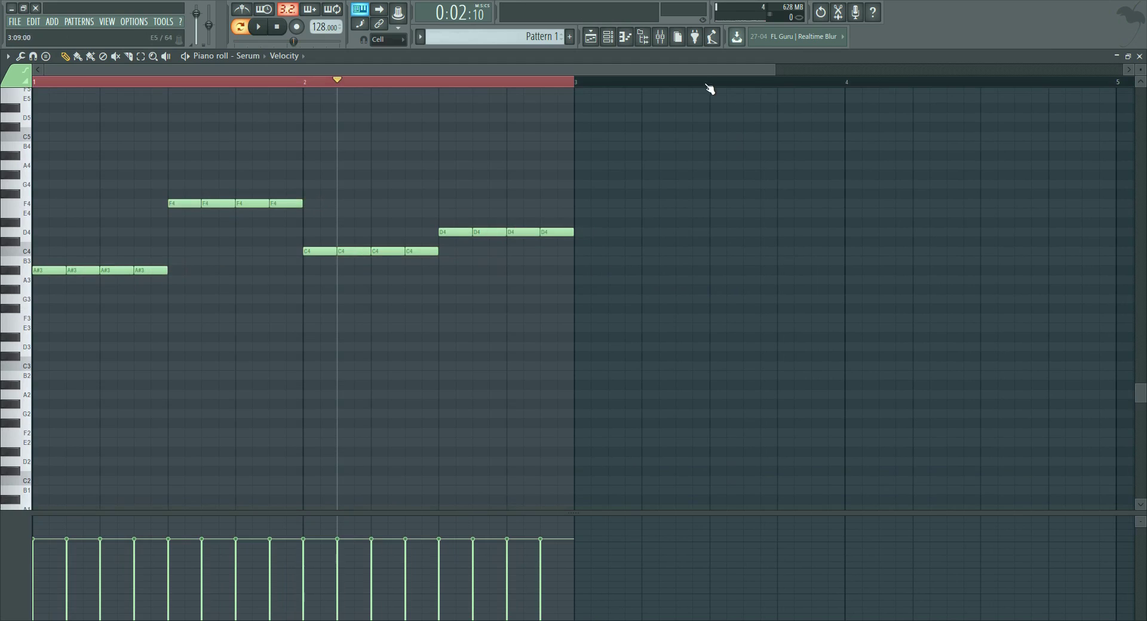
Step: Duplicate the whole two-bar melody into bars 3 and 4
scroll(715, 224, up, 3)
key(ctrl+a)
drag(60, 327, 651, 321)
double_click(578, 83)
drag(577, 83, 2, 73)
drag(563, 73, 667, 91)
scroll(667, 91, right, 3)
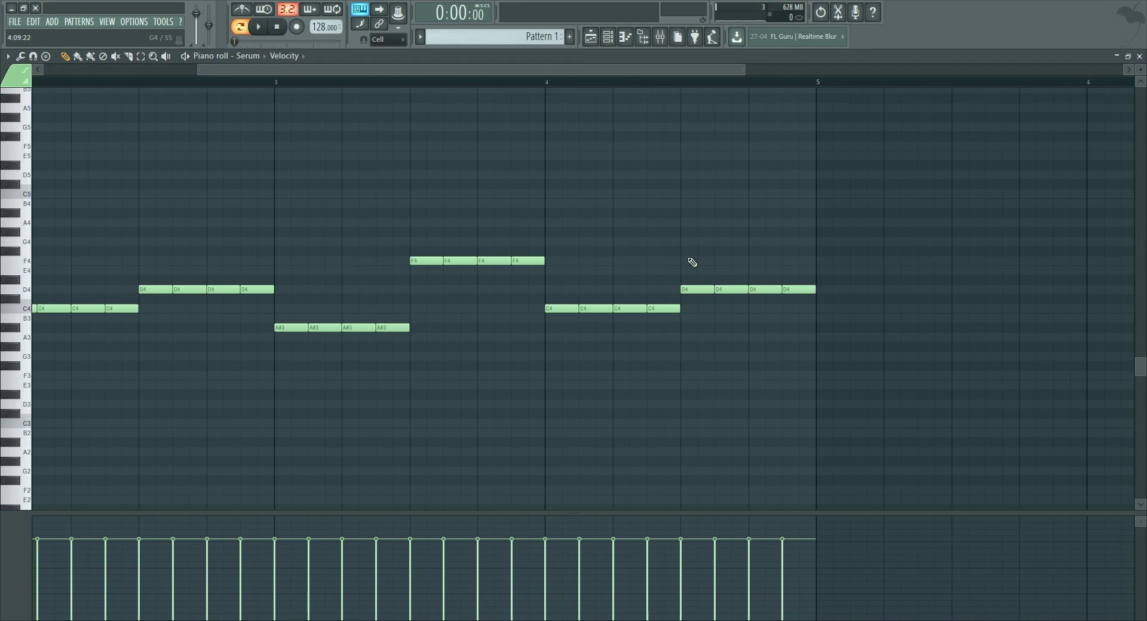
Step: Replace the D4 notes in the second half of bar 4 with four C4 notes and play the pattern
click(682, 308)
drag(682, 310, 801, 308)
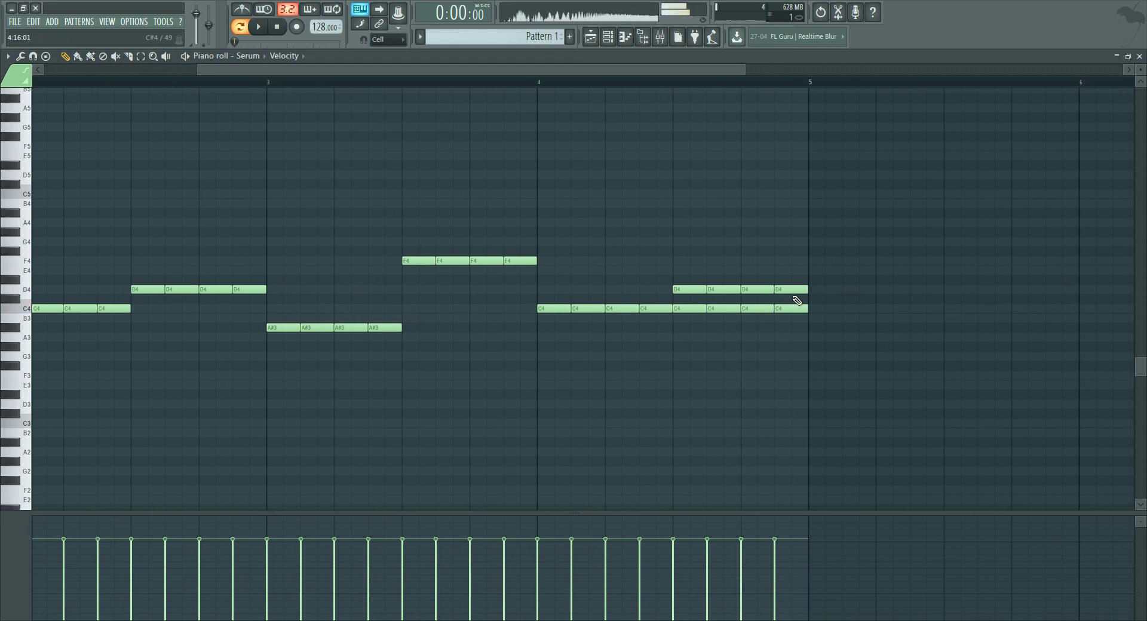
right_click(792, 290)
right_click(757, 289)
right_click(724, 289)
right_click(690, 289)
key(space)
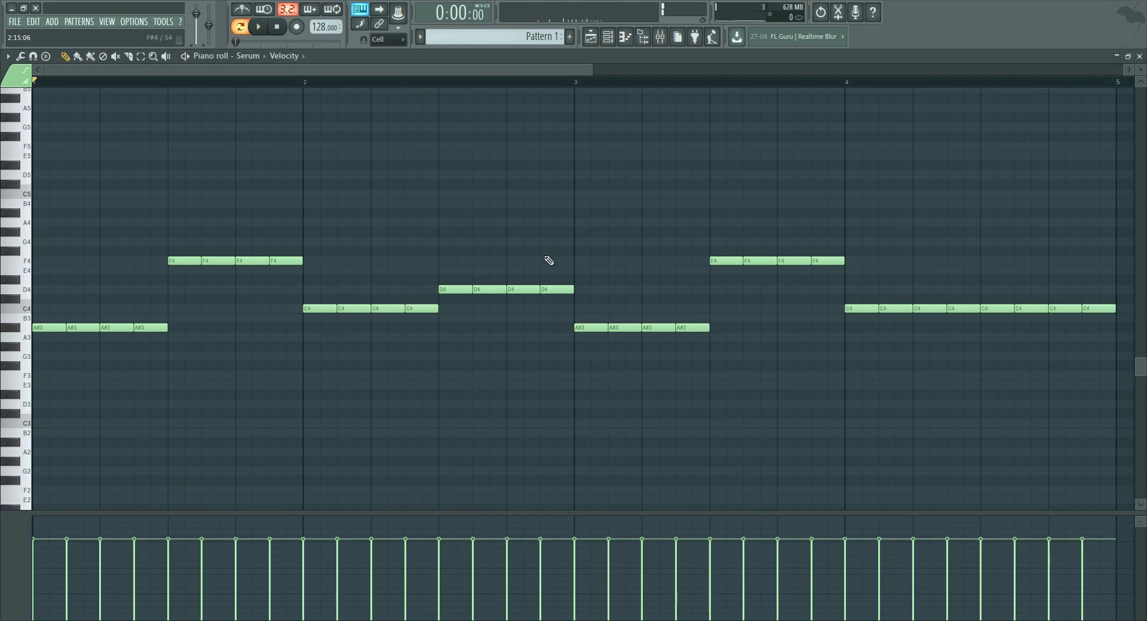
Step: Raise the last C4 note in the first half of bar 2 to D4
scroll(622, 336, up, 3)
scroll(622, 335, down, 3)
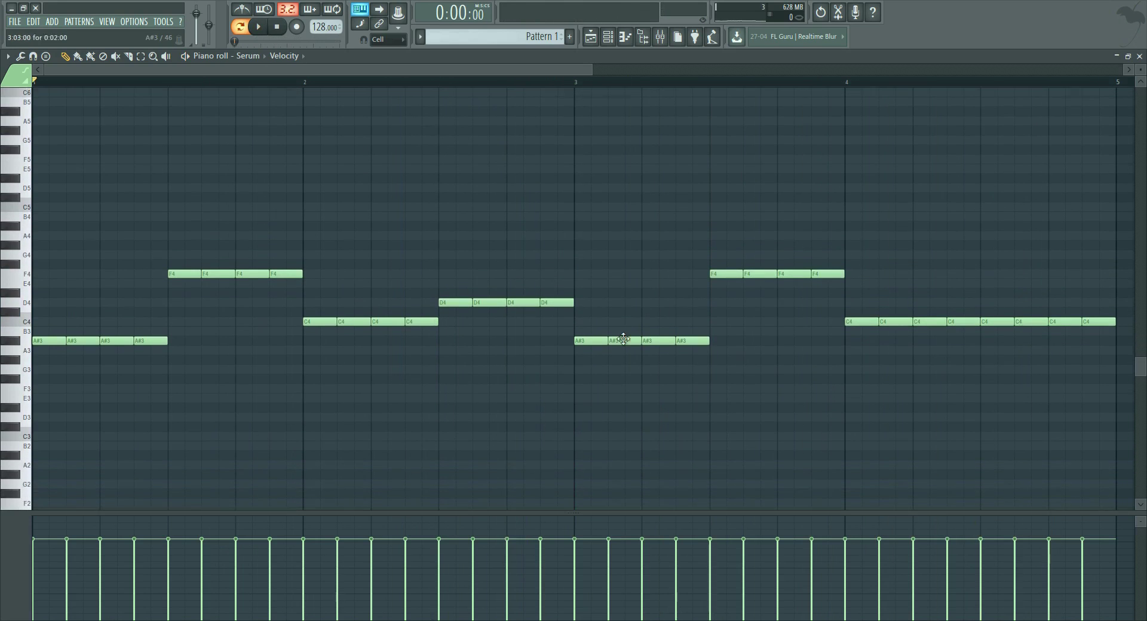
drag(426, 309, 426, 299)
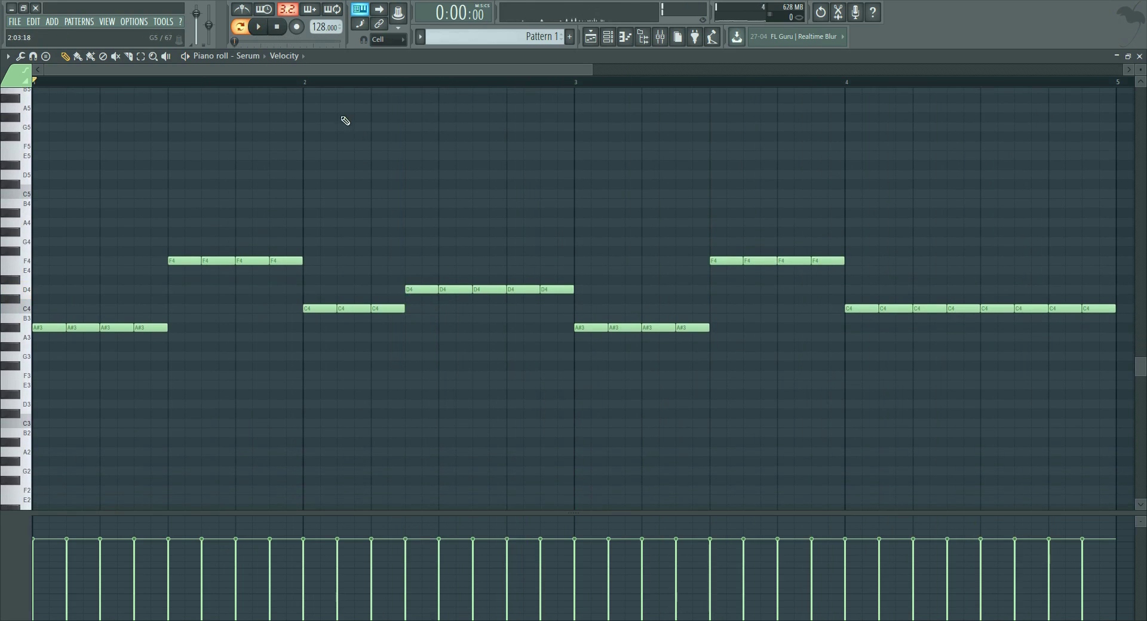
Step: Duplicate the entire four-bar melody one octave lower, starting on A#2, and play the pattern
click(310, 88)
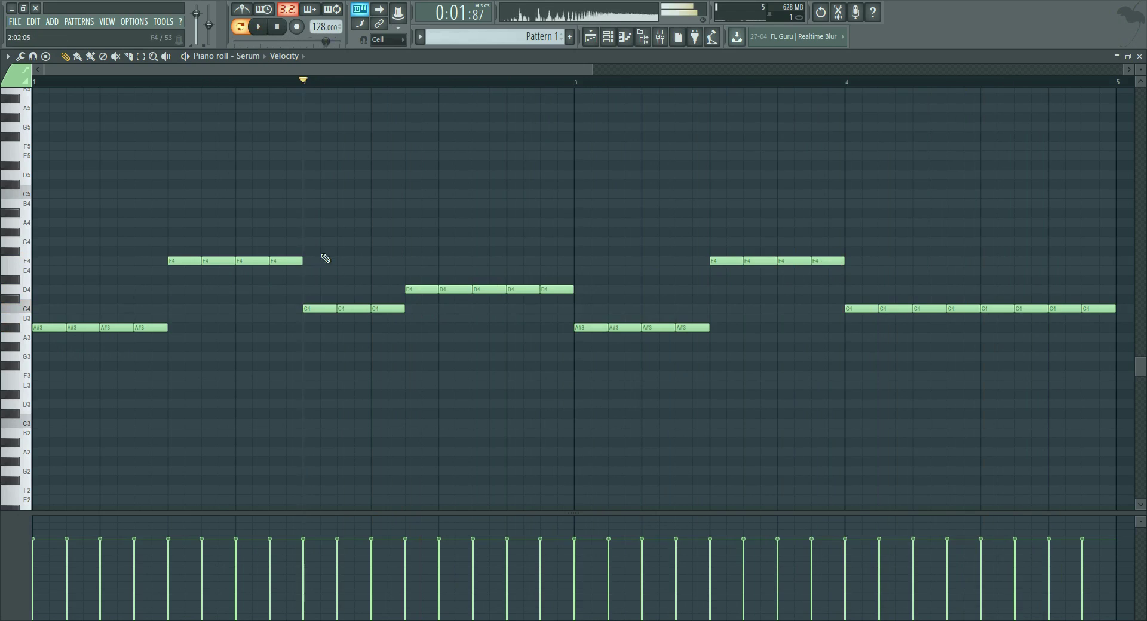
key(space)
key(ctrl+a)
shift+drag(75, 327, 2, 443)
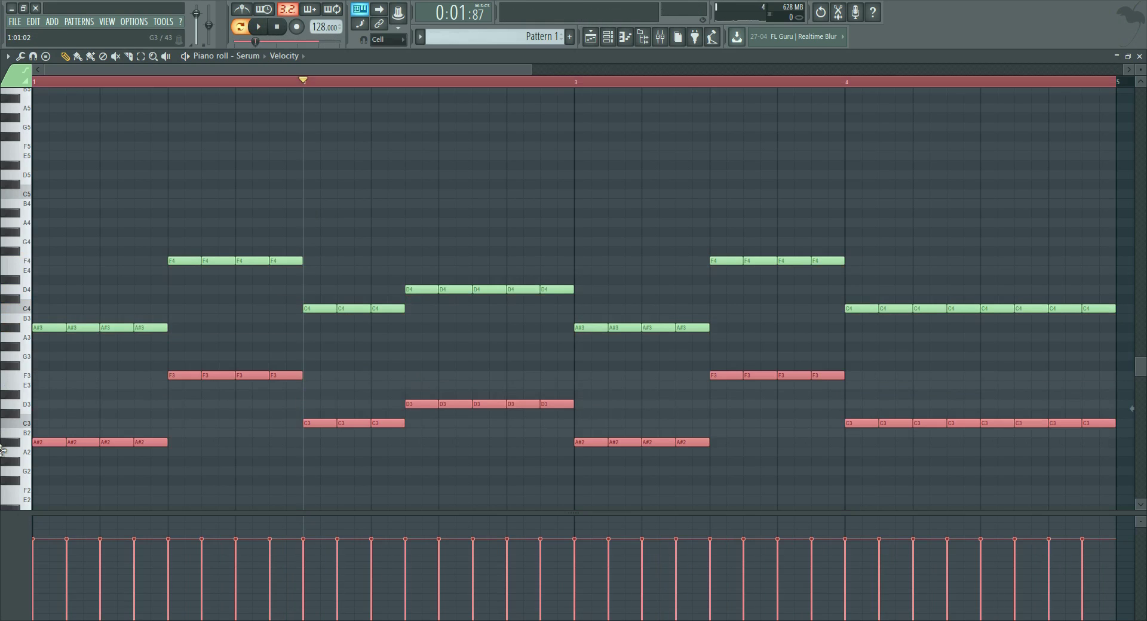
key(space)
key(space)
scroll(159, 248, up, 3)
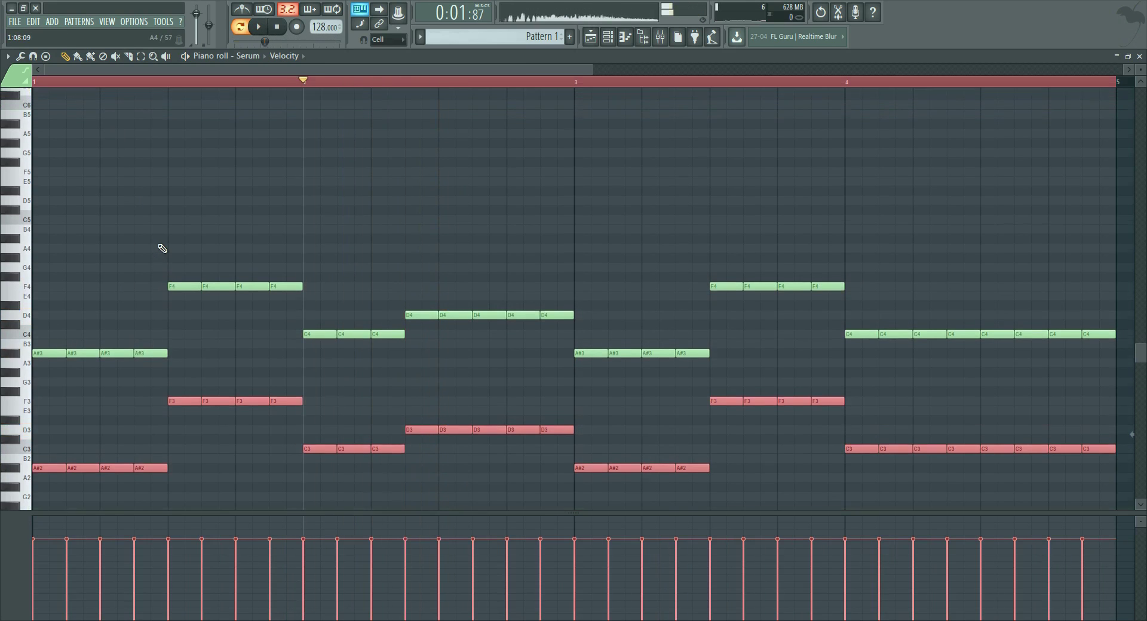
Step: Duplicate the selected low octave layer two octaves higher so the copy starts on A#4
scroll(163, 249, down, 5)
scroll(164, 245, up, 8)
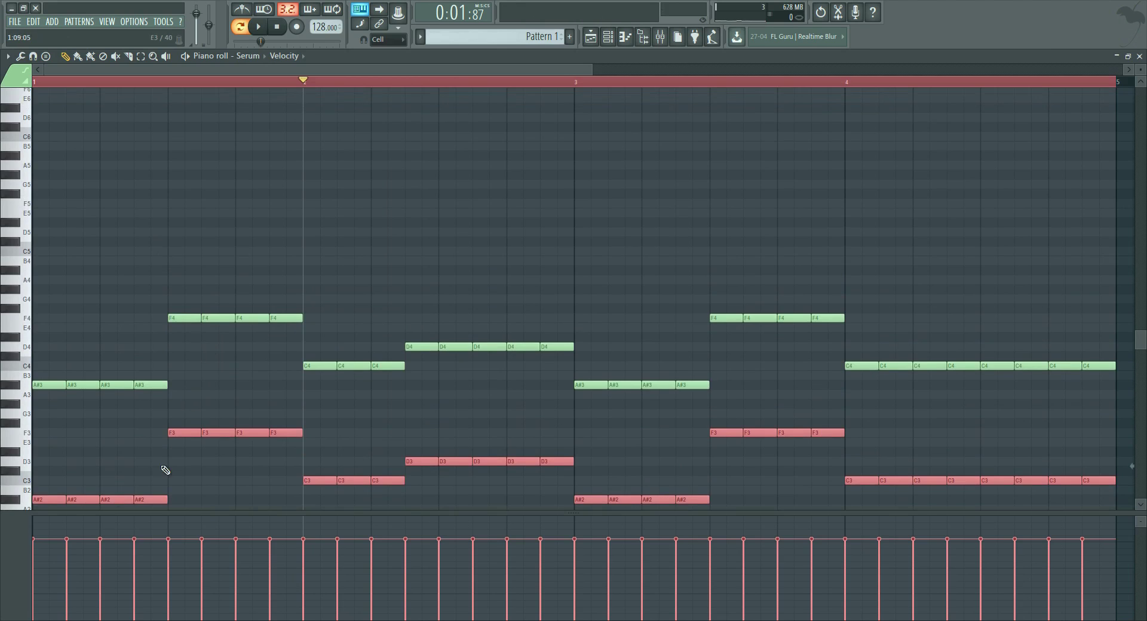
mouse_move(113, 499)
shift+mouse_down()
mouse_move(72, 478)
mouse_move(20, 306)
mouse_move(20, 315)
mouse_move(21, 278)
shift+mouse_up()
scroll(174, 384, up, 8)
scroll(166, 357, down, 5)
scroll(187, 351, up, 6)
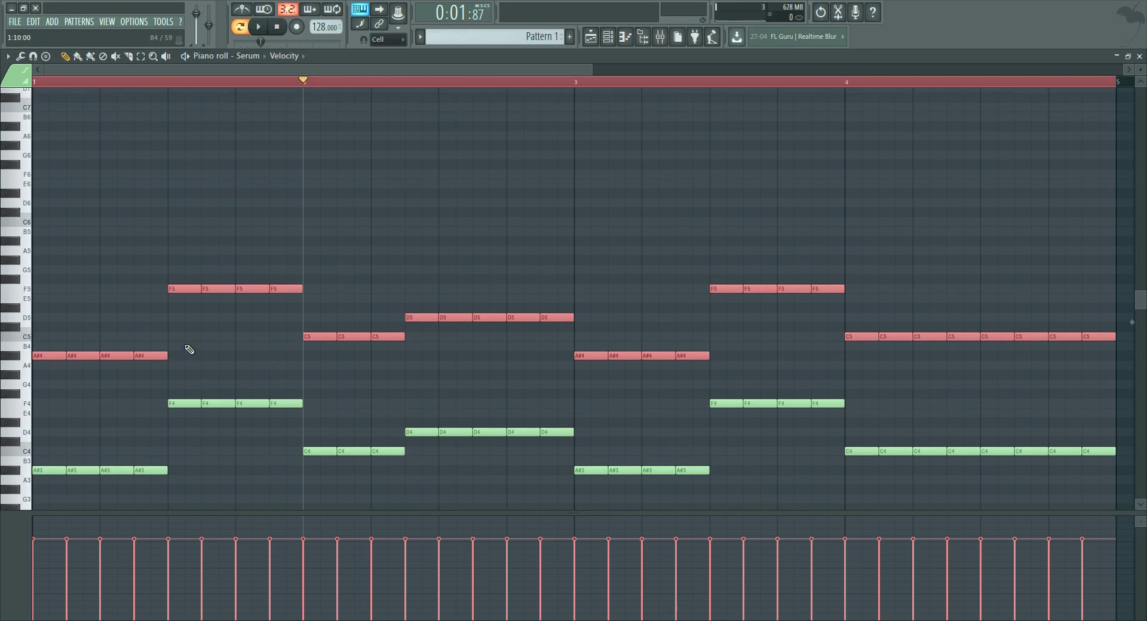
Step: Stack two more copies of the A#4 layer, starting on F5 and D5, to form chords, and play the pattern
drag(85, 355, 39, 288)
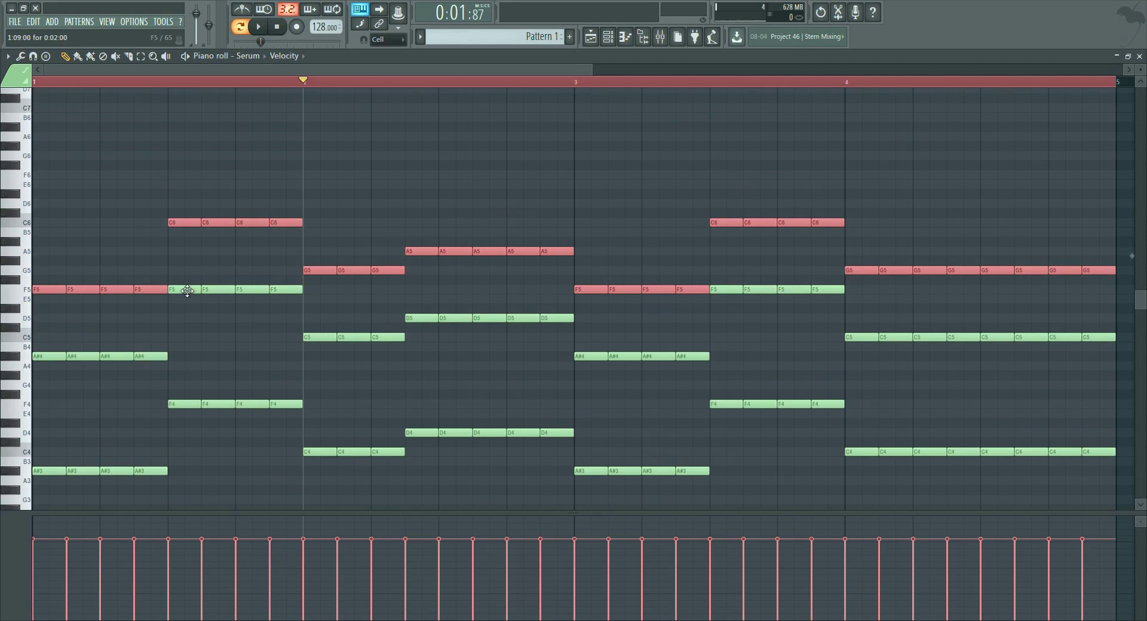
key(space)
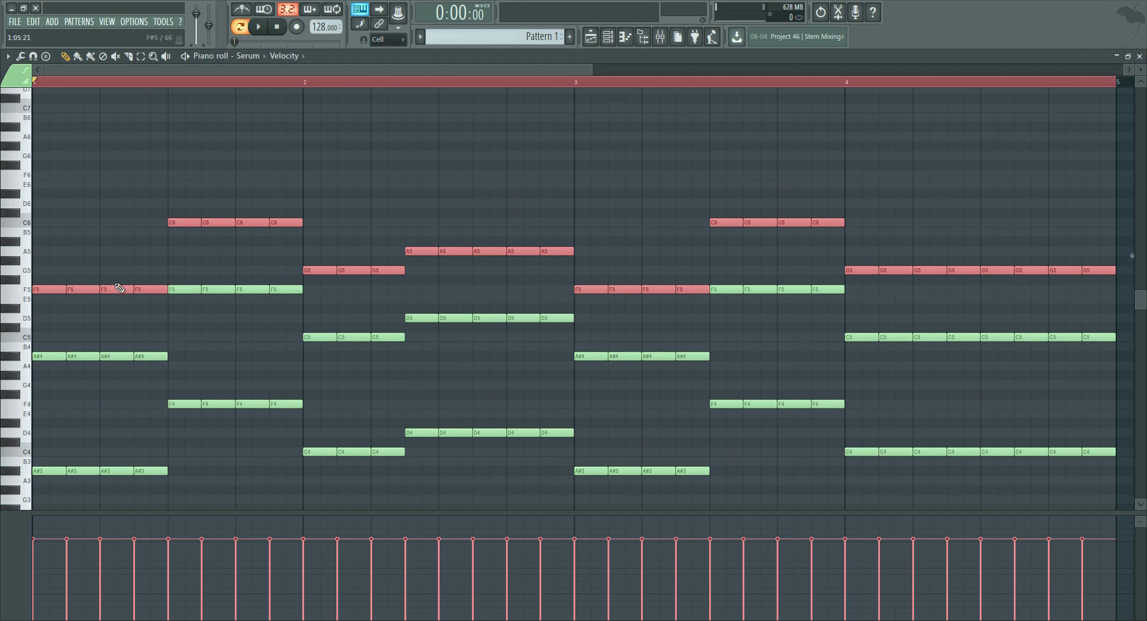
key(shift+Right)
drag(100, 290, 56, 322)
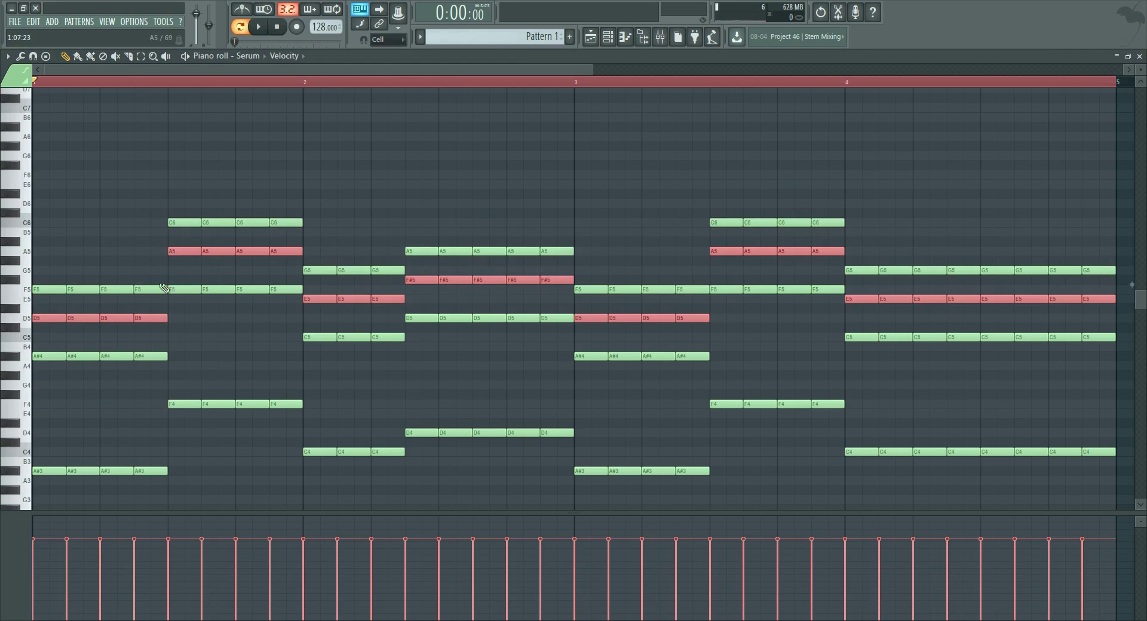
key(space)
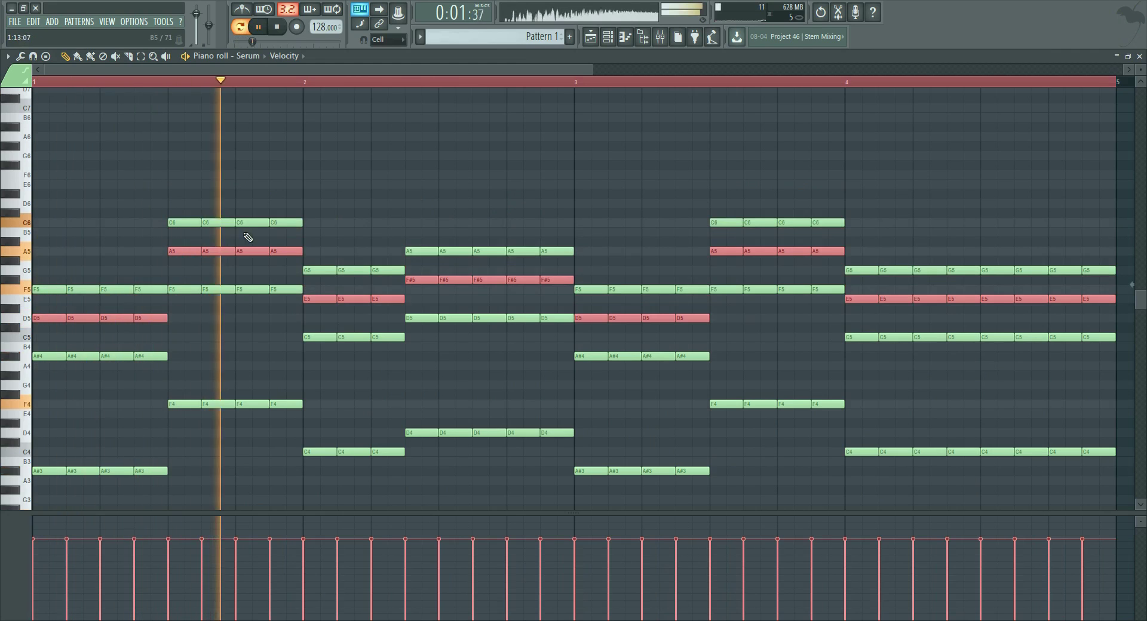
key(space)
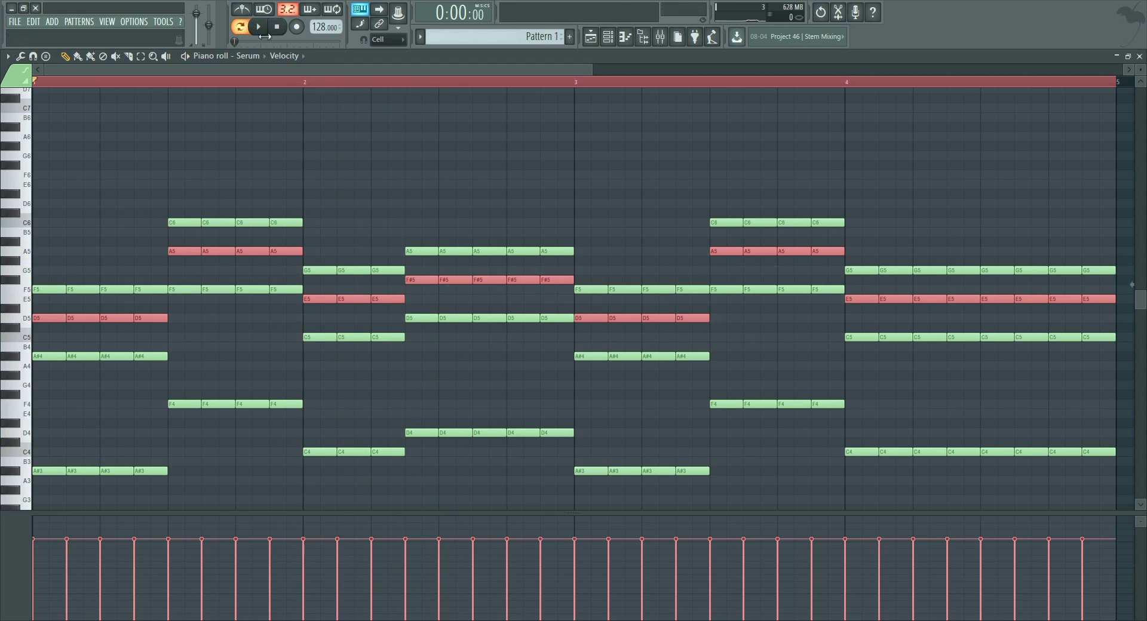
Step: Lower the five F#5 notes in bar 2 to F5 and play the pattern
click(141, 56)
click(25, 279)
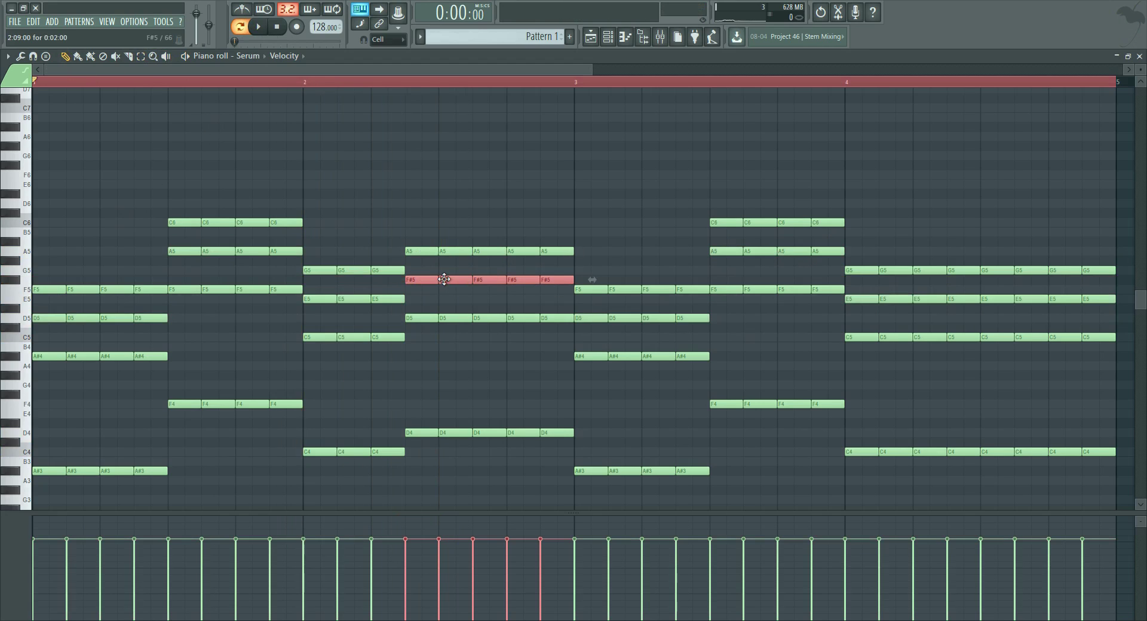
drag(441, 285, 441, 292)
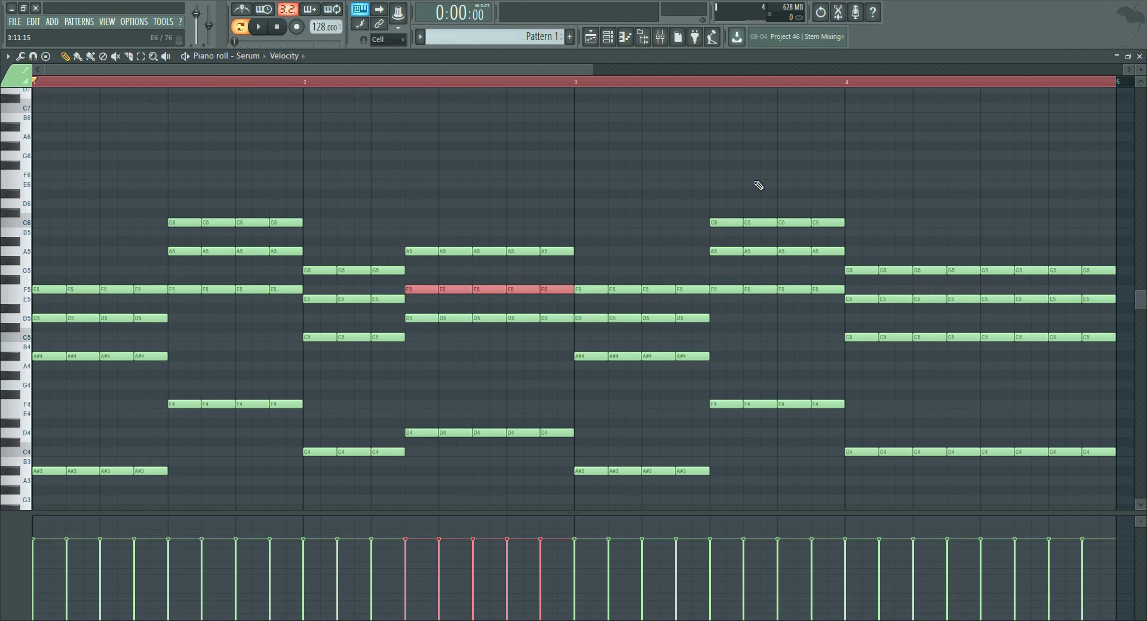
key(space)
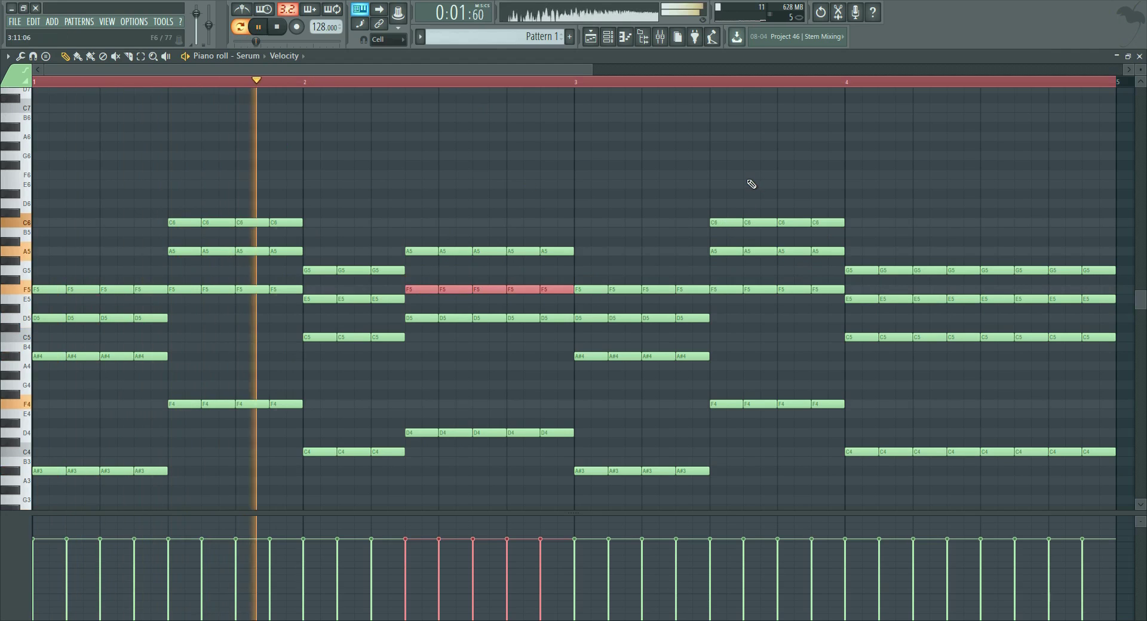
Step: Set the threshold of The Glue on mixer Insert 1 to -13.1 dB, checking it during playback, and close the compressor
click(1139, 56)
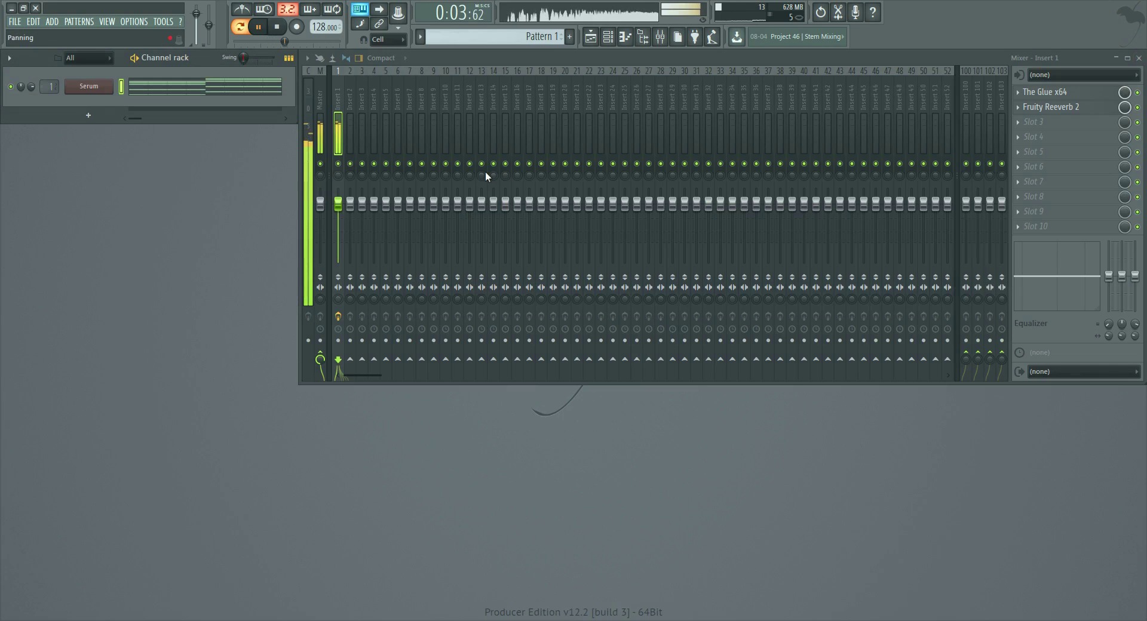
click(1052, 93)
drag(120, 310, 113, 313)
key(space)
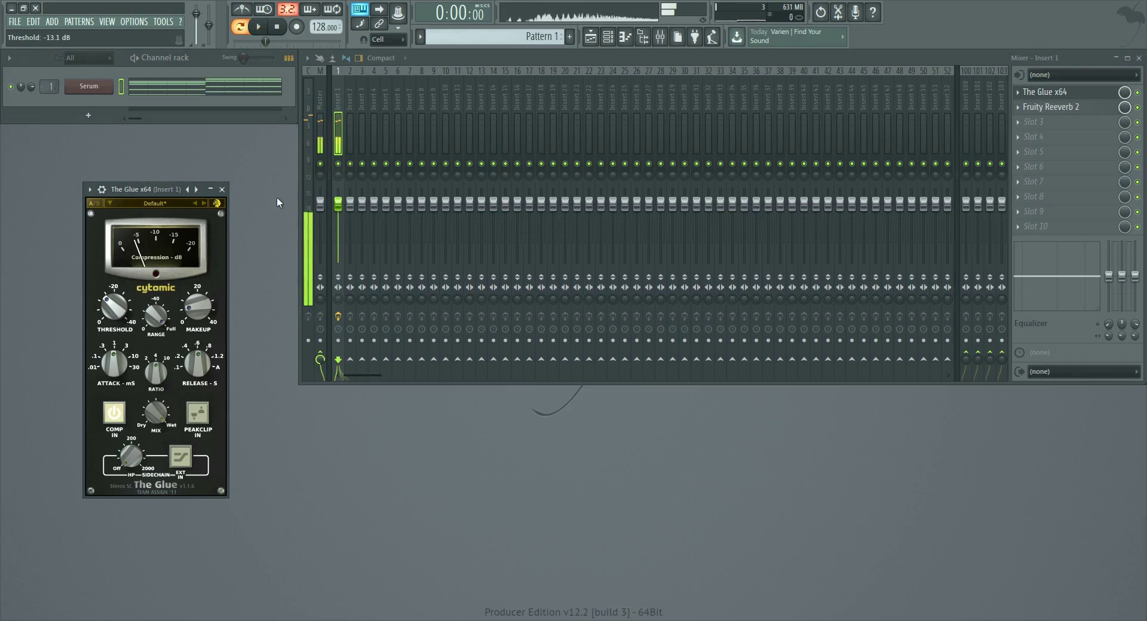
mouse_move(211, 296)
key(space)
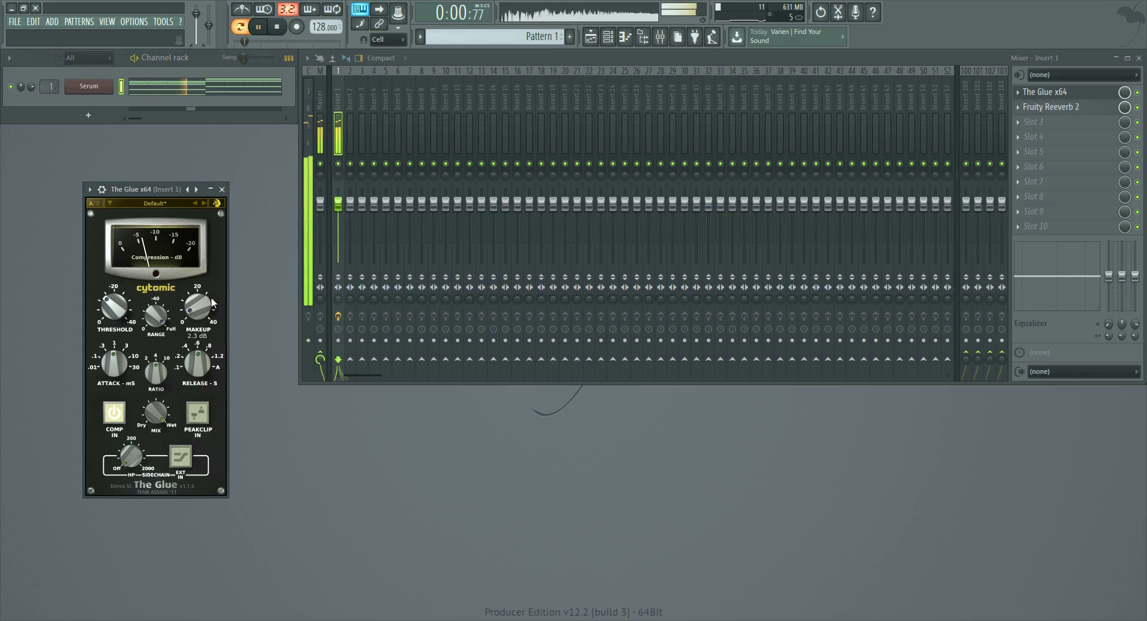
click(221, 189)
key(space)
Step: Reopen the Serum piano roll and start a top melody in bar 1 with A6 and F6 eighth notes
key(F7)
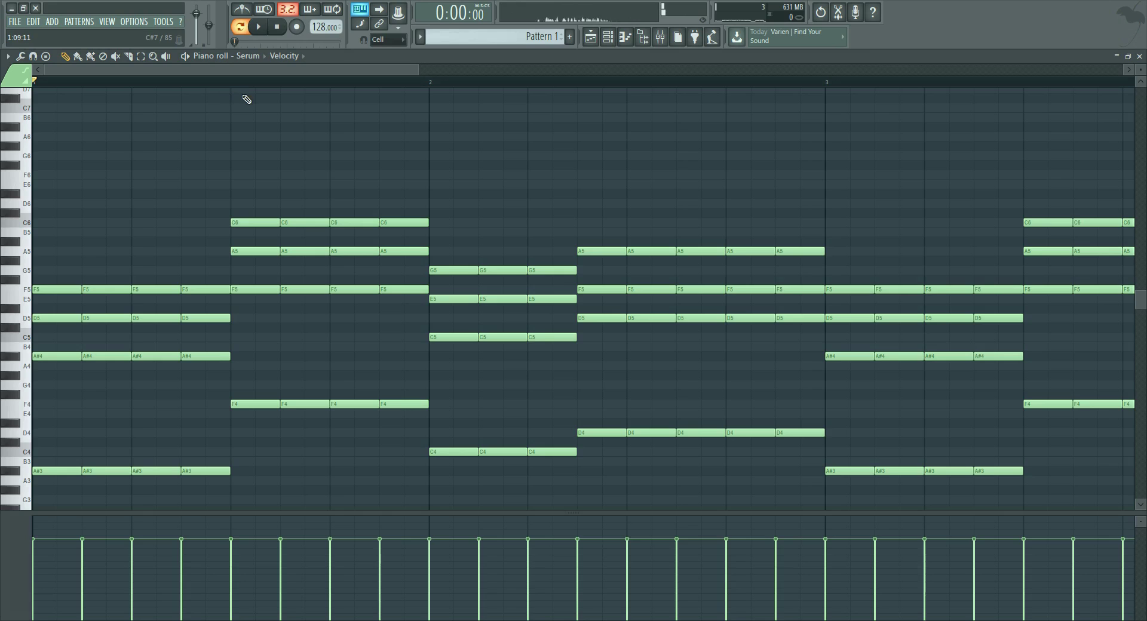
drag(417, 68, 666, 95)
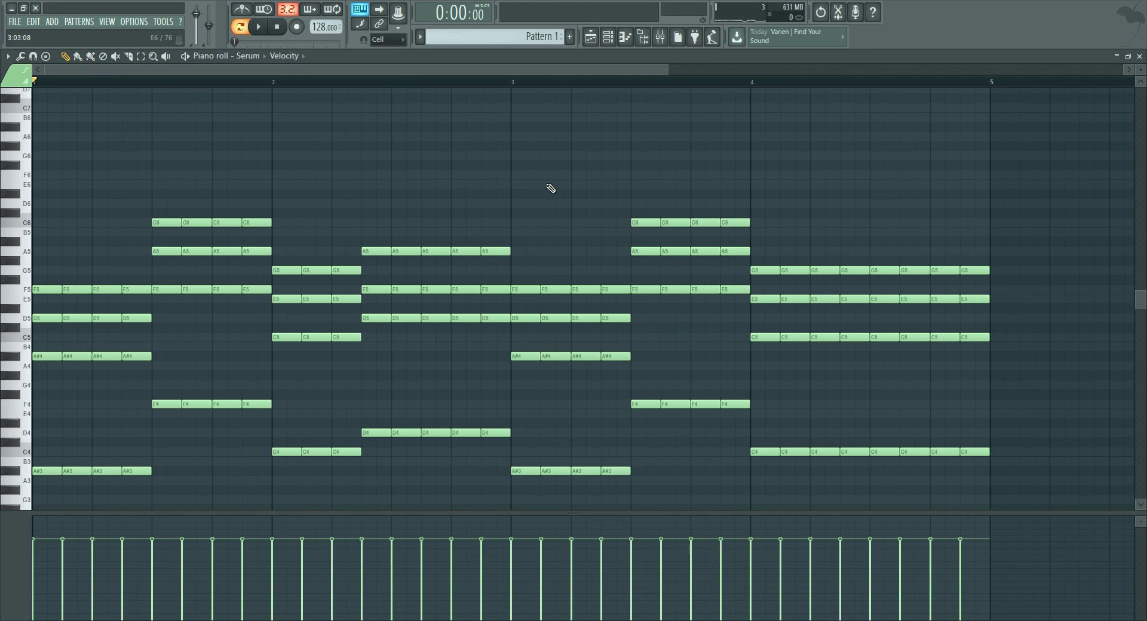
scroll(435, 222, up, 4)
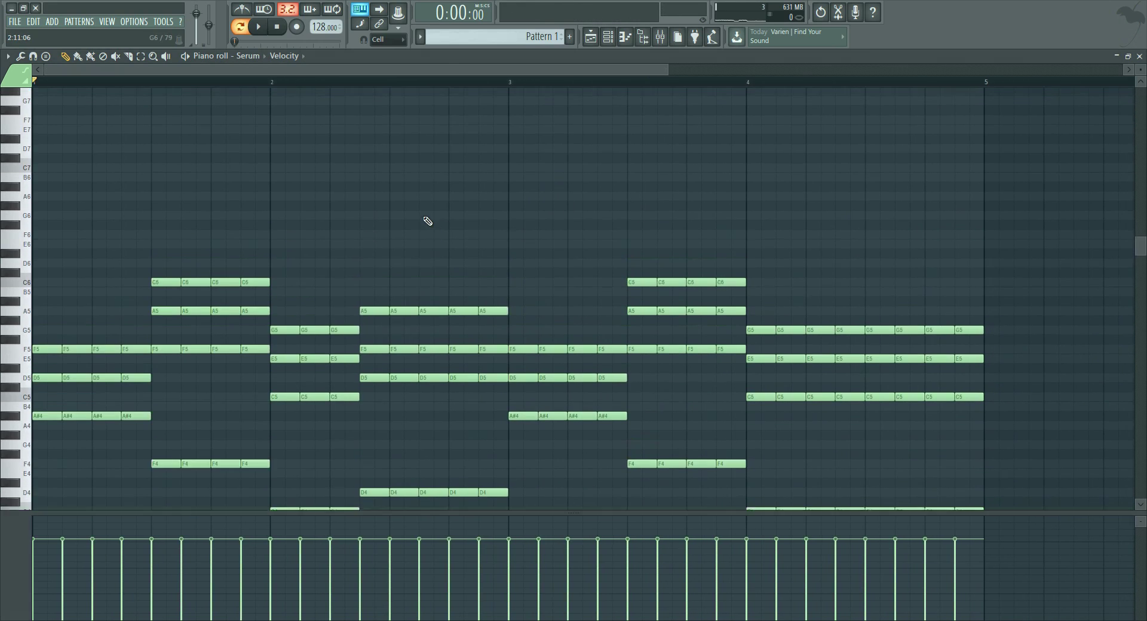
scroll(424, 223, down, 7)
scroll(672, 171, up, 1)
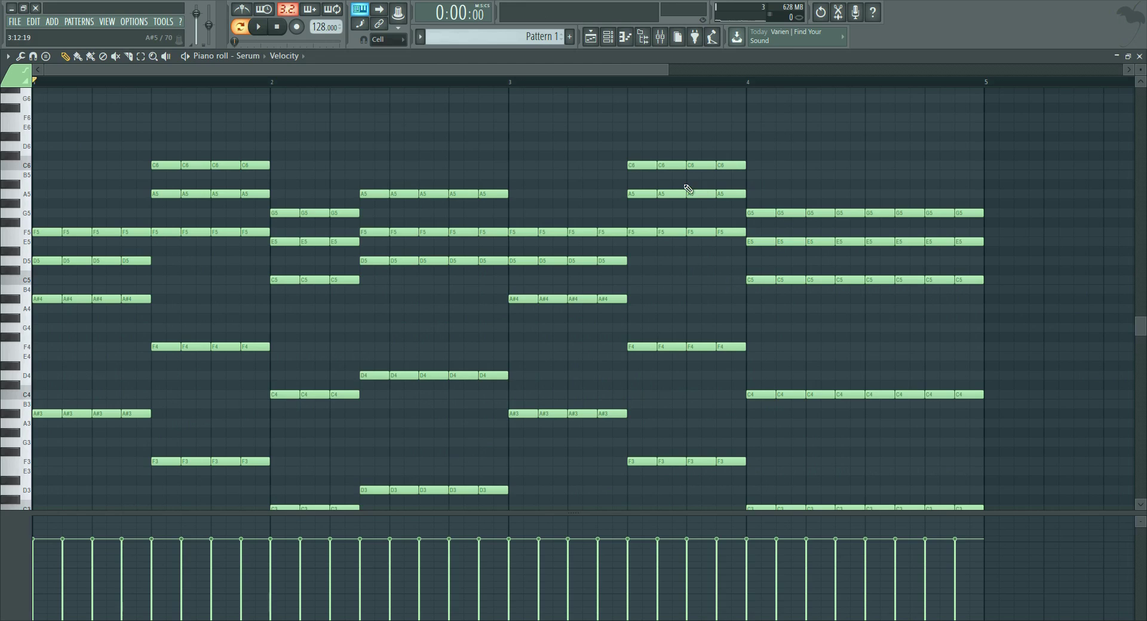
scroll(121, 261, up, 8)
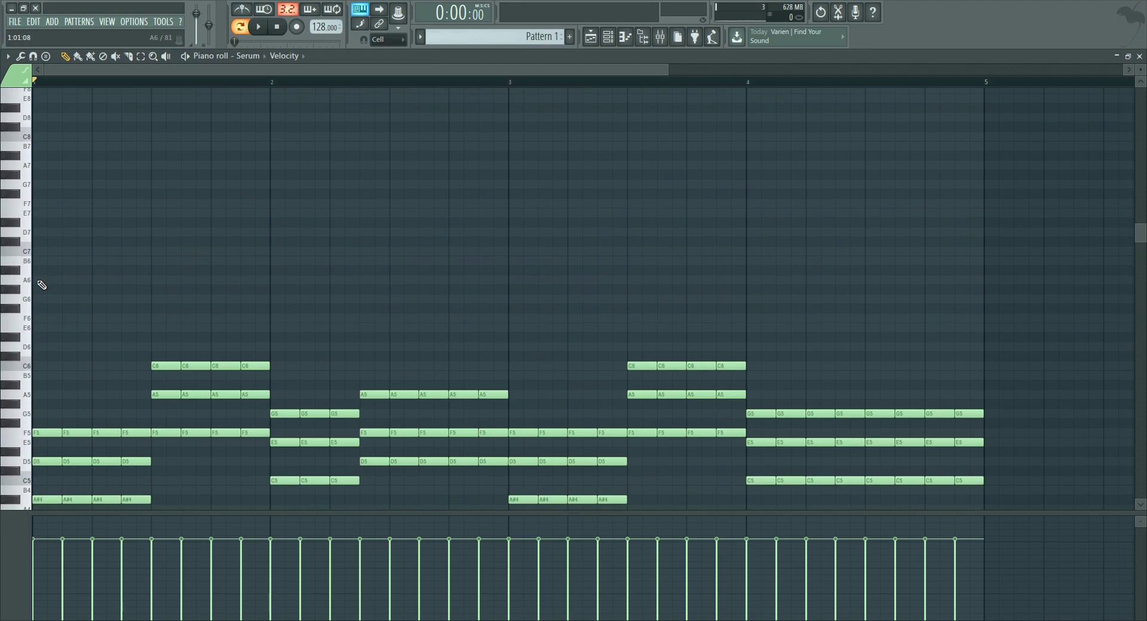
scroll(54, 286, down, 10)
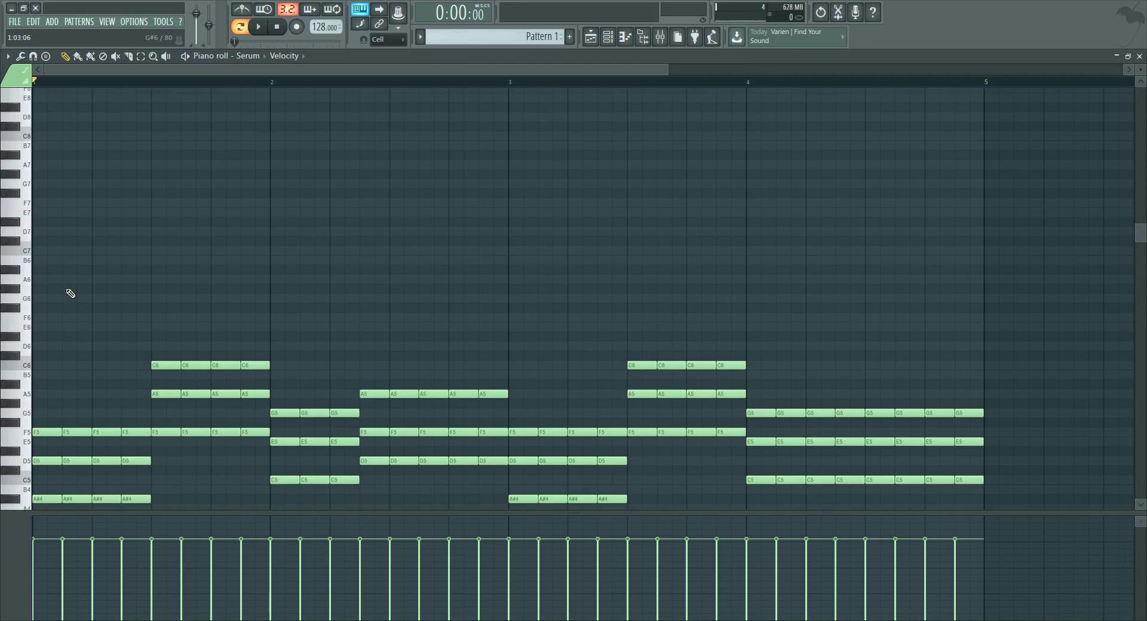
scroll(60, 239, up, 4)
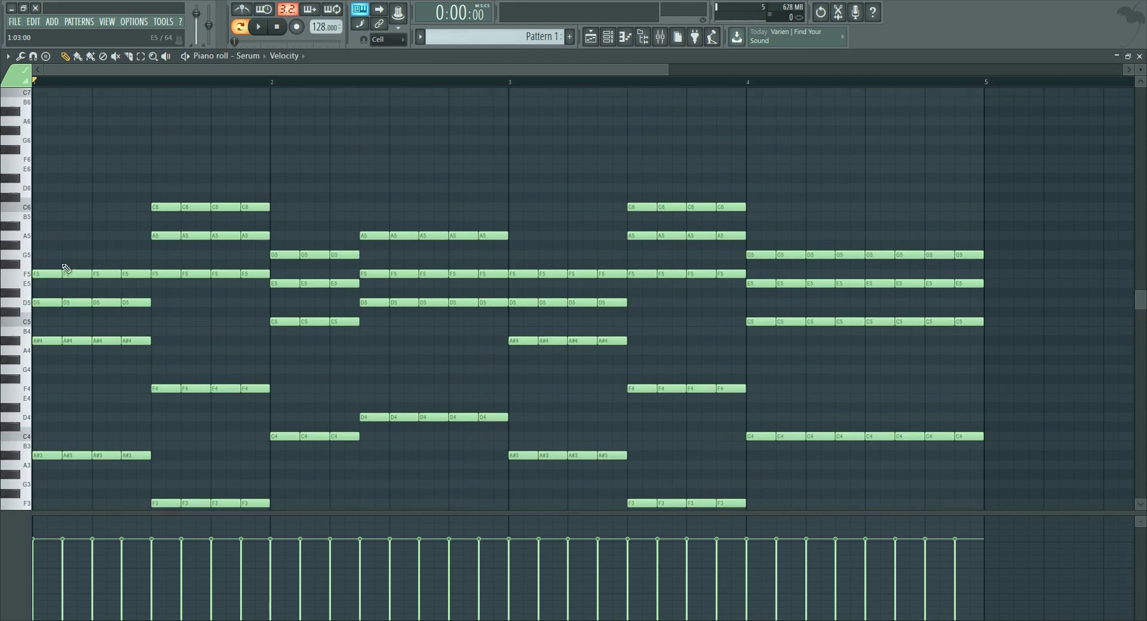
scroll(49, 172, up, 1)
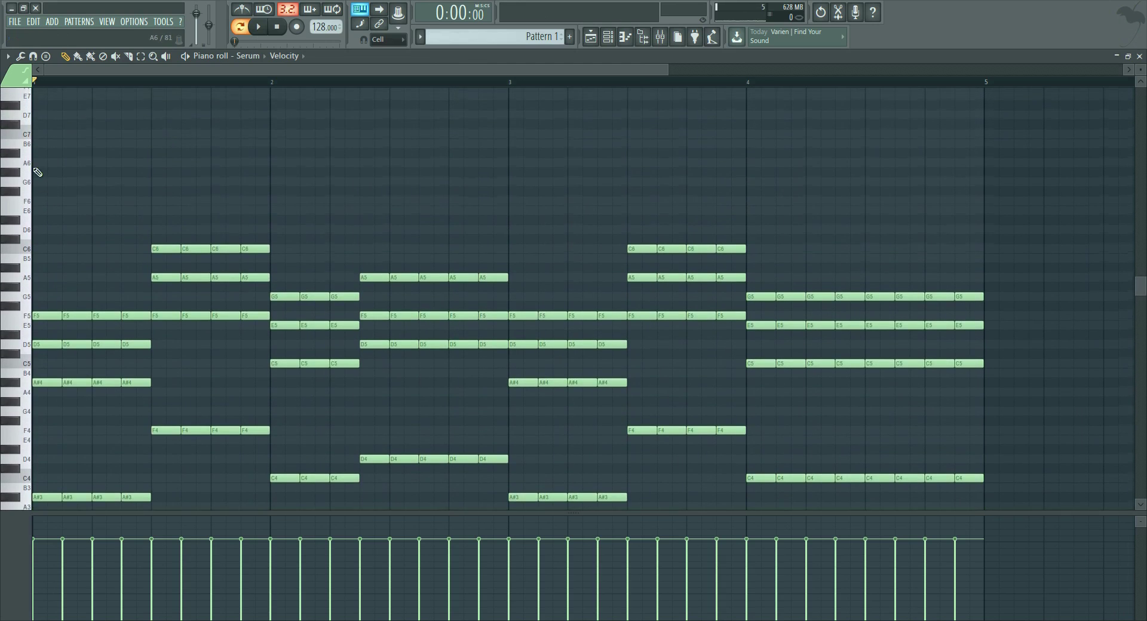
click(45, 169)
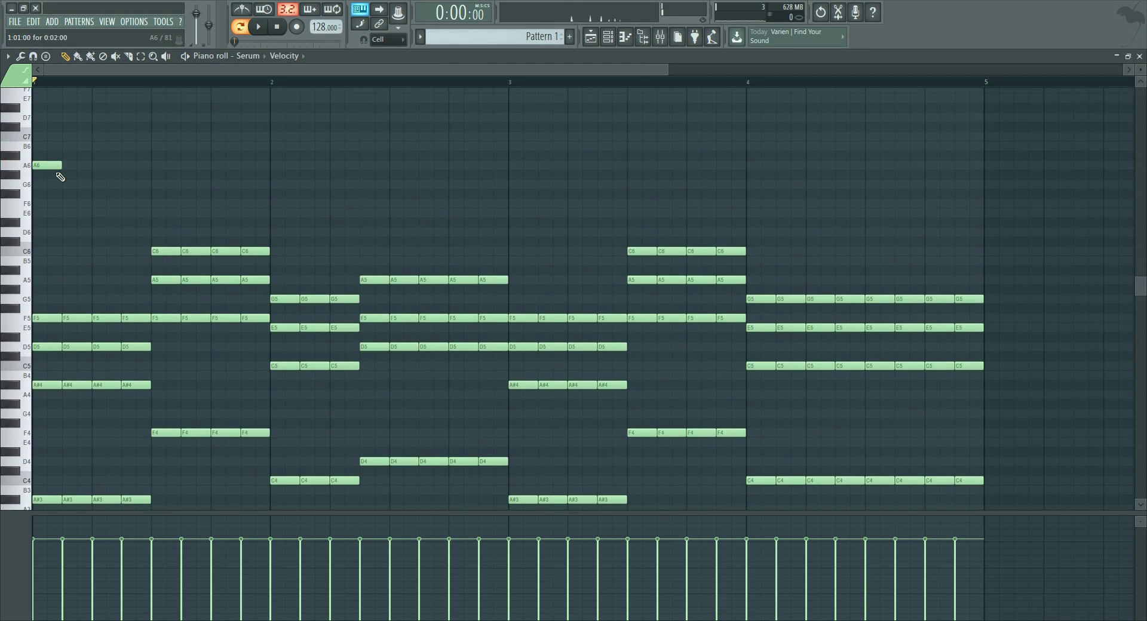
click(73, 204)
scroll(65, 144, down, 4)
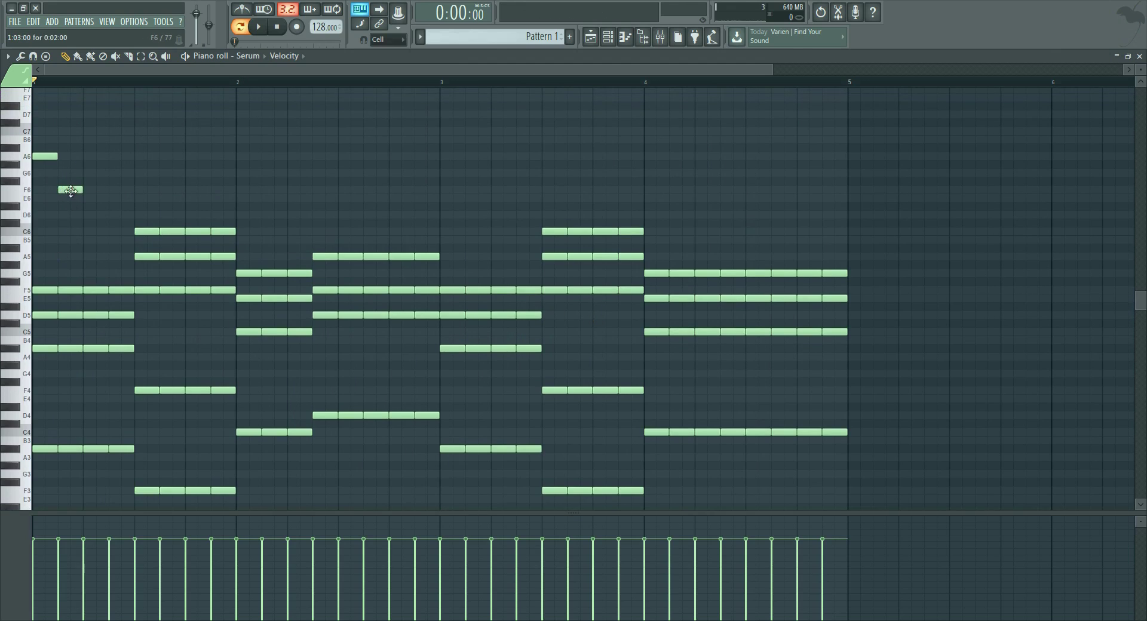
Step: Add C7 in the fourth eighth-note slot of bar 1, trying and removing D7 in the third slot during playback
click(93, 131)
click(92, 106)
right_click(96, 131)
key(space)
drag(95, 106, 95, 115)
click(117, 131)
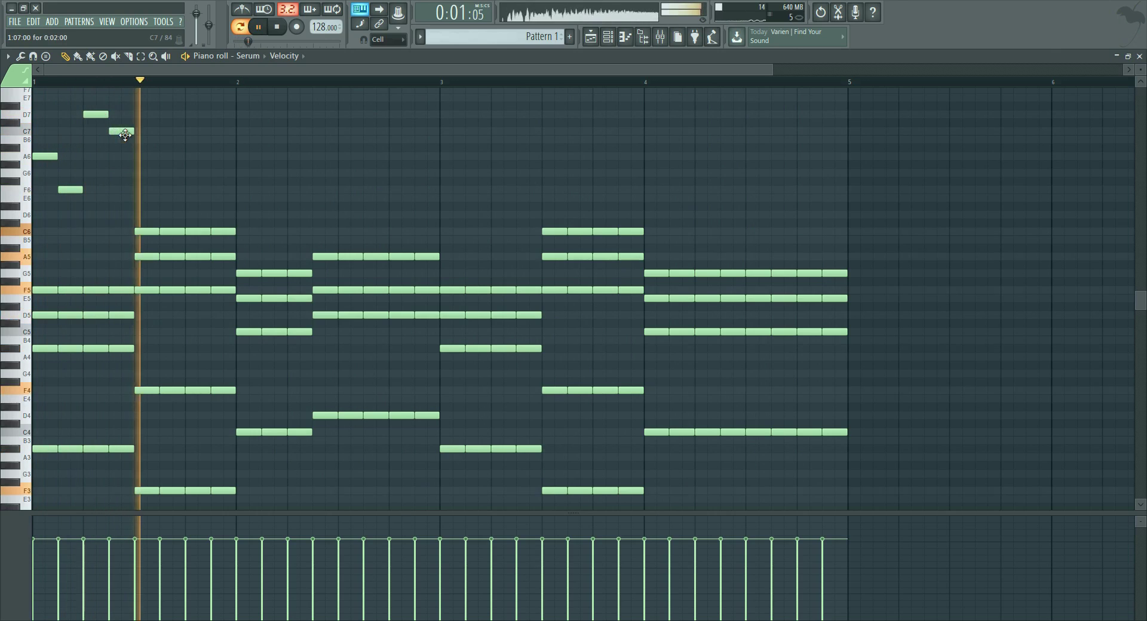
key(space)
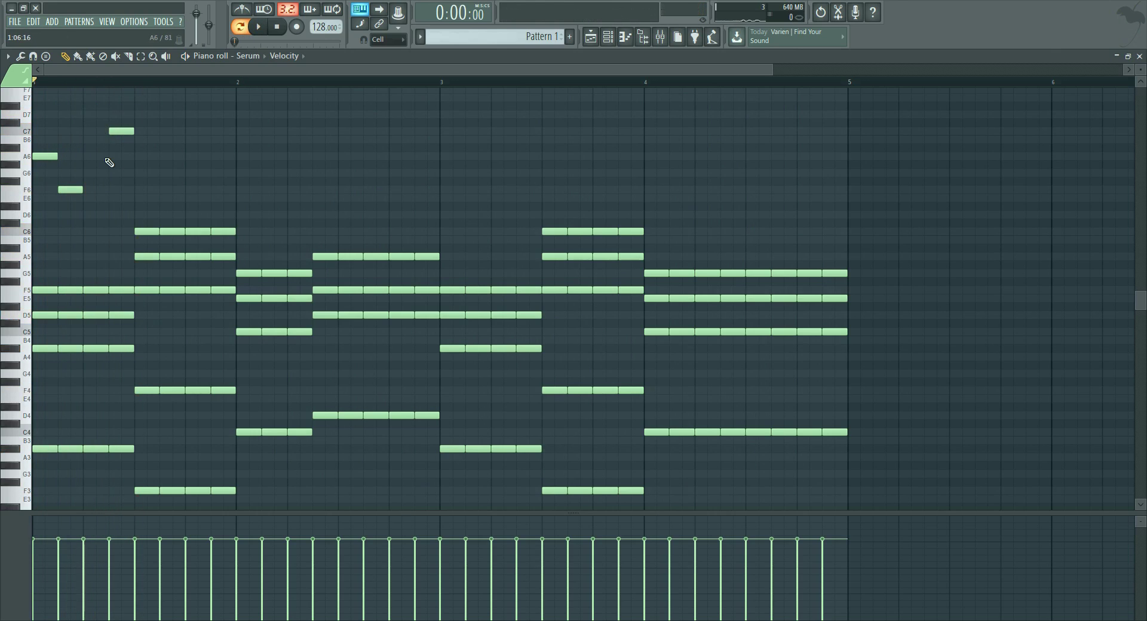
Step: Delete the chord and octave notes in the third eighth-note slot of bar 1 and play the pattern
scroll(105, 161, down, 4)
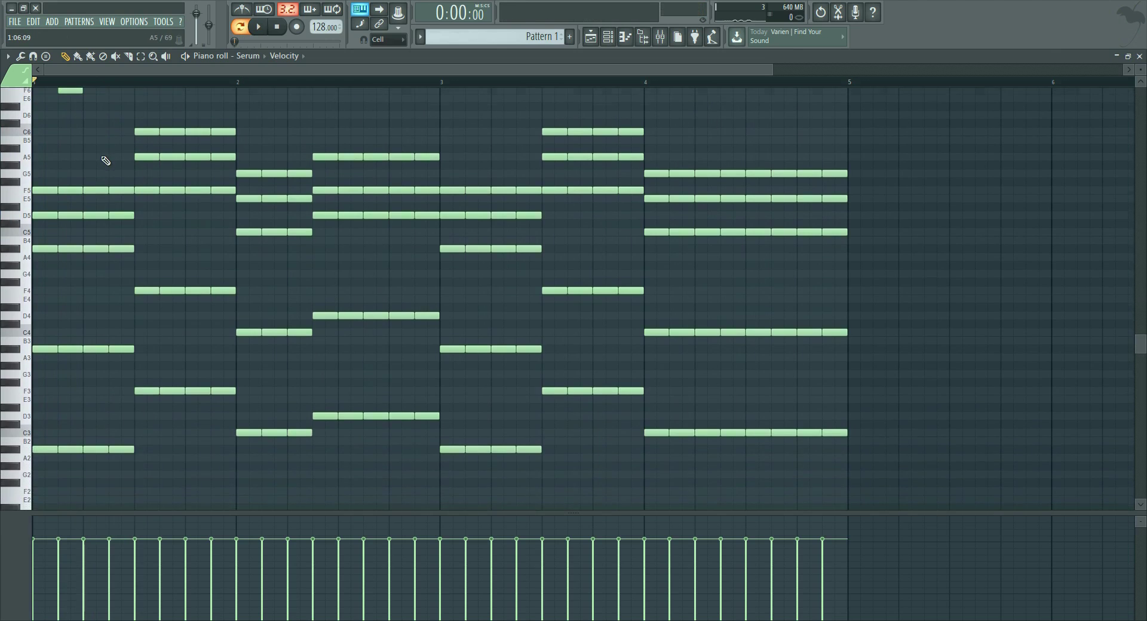
key(space)
scroll(110, 168, up, 3)
scroll(112, 172, up, 1)
key(space)
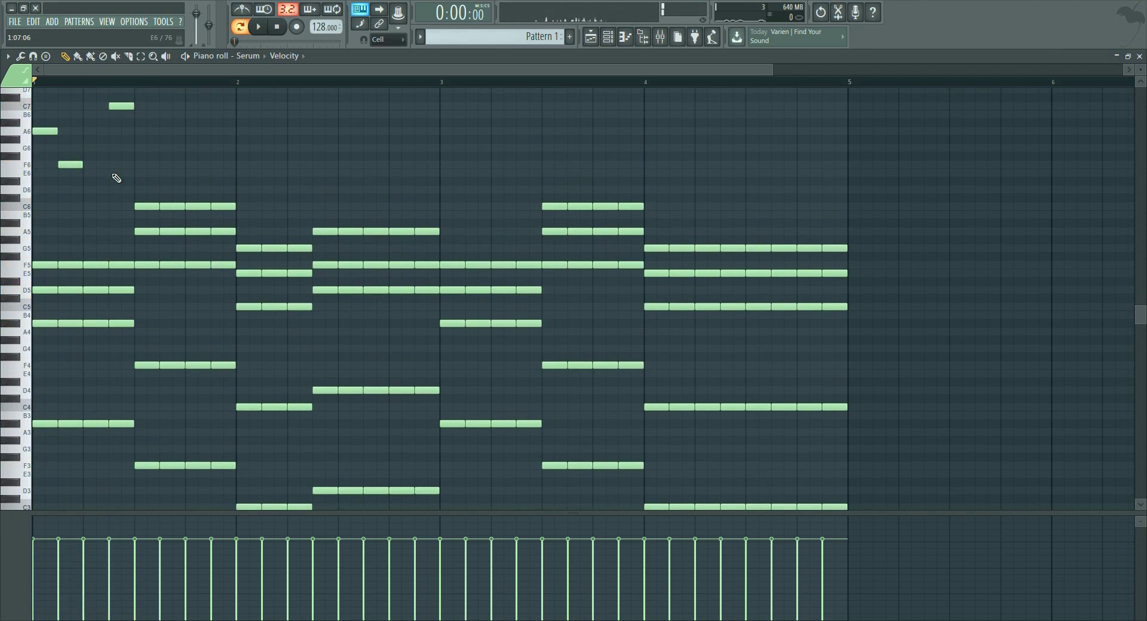
scroll(113, 178, down, 3)
right_click(96, 178)
right_click(96, 204)
right_click(95, 237)
right_click(96, 338)
scroll(103, 388, up, 4)
key(space)
key(space)
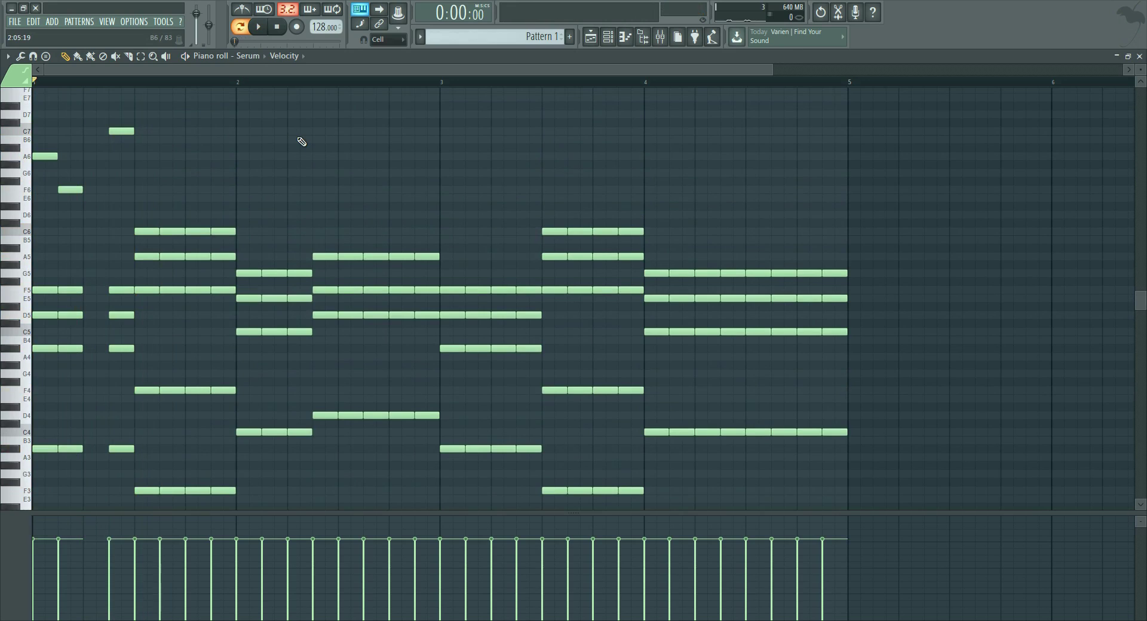
Step: Add F6, G6 and F6 notes to the last three eighth-note slots of bar 1 and play the pattern
click(173, 190)
click(198, 173)
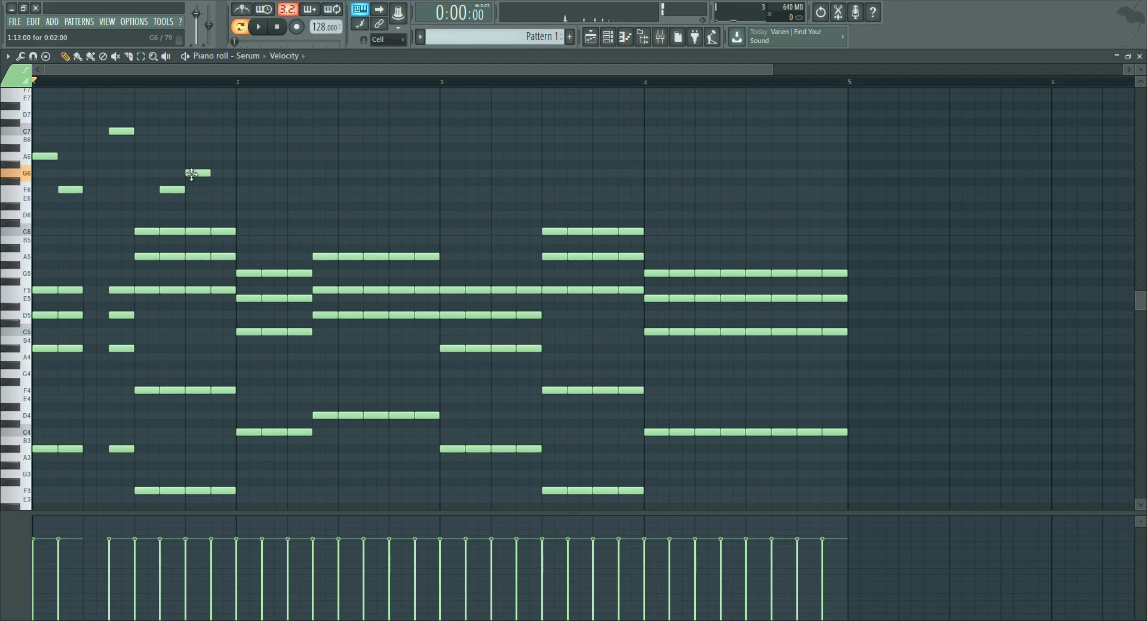
click(224, 189)
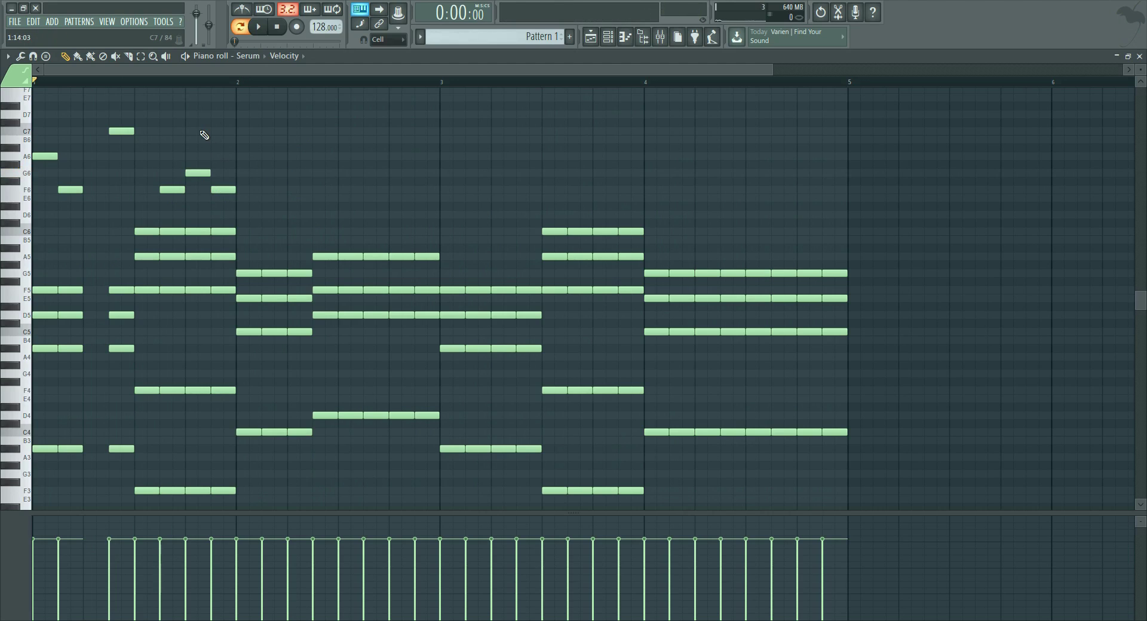
key(space)
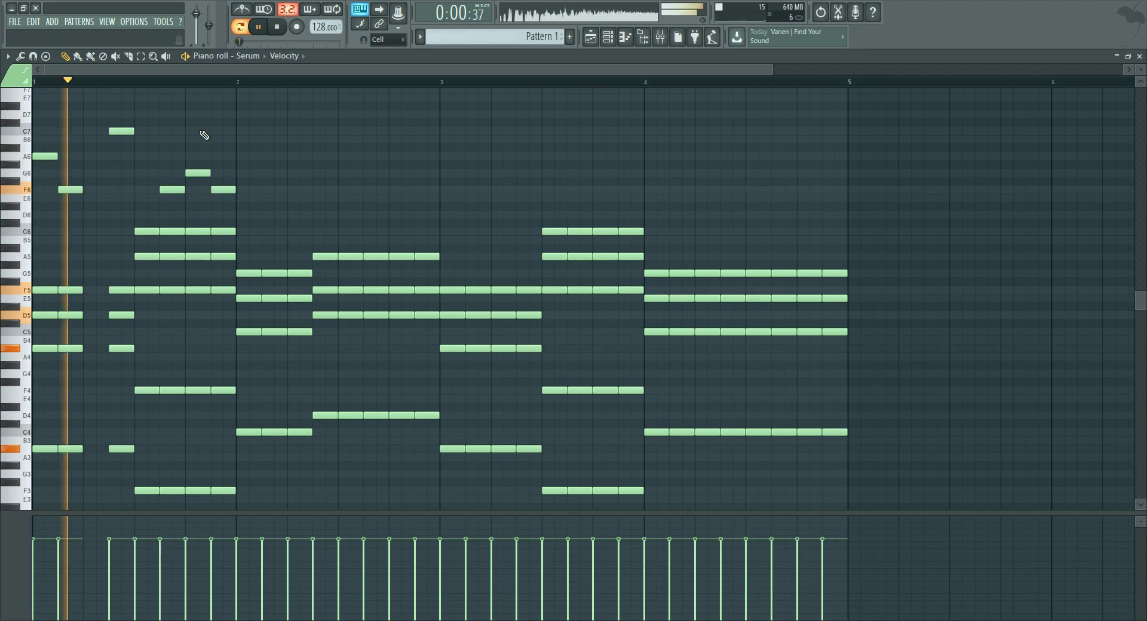
key(space)
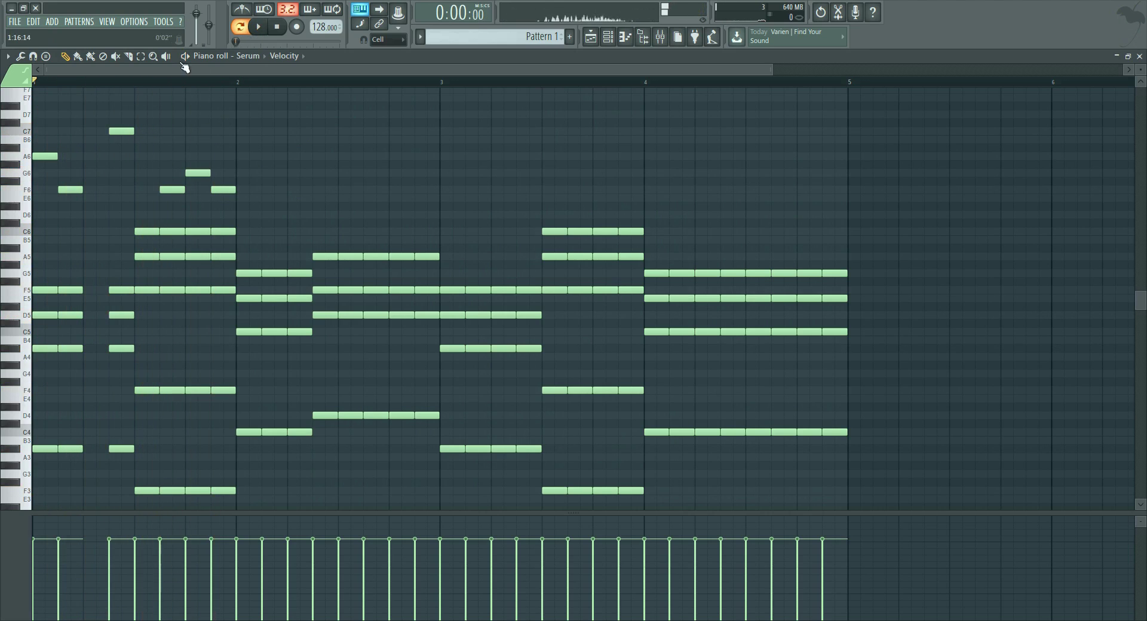
Step: Copy the melody notes of bar 1 into bars 2 and 3, leaving bar 4 without melody, and play the pattern
drag(263, 199, 26, 122)
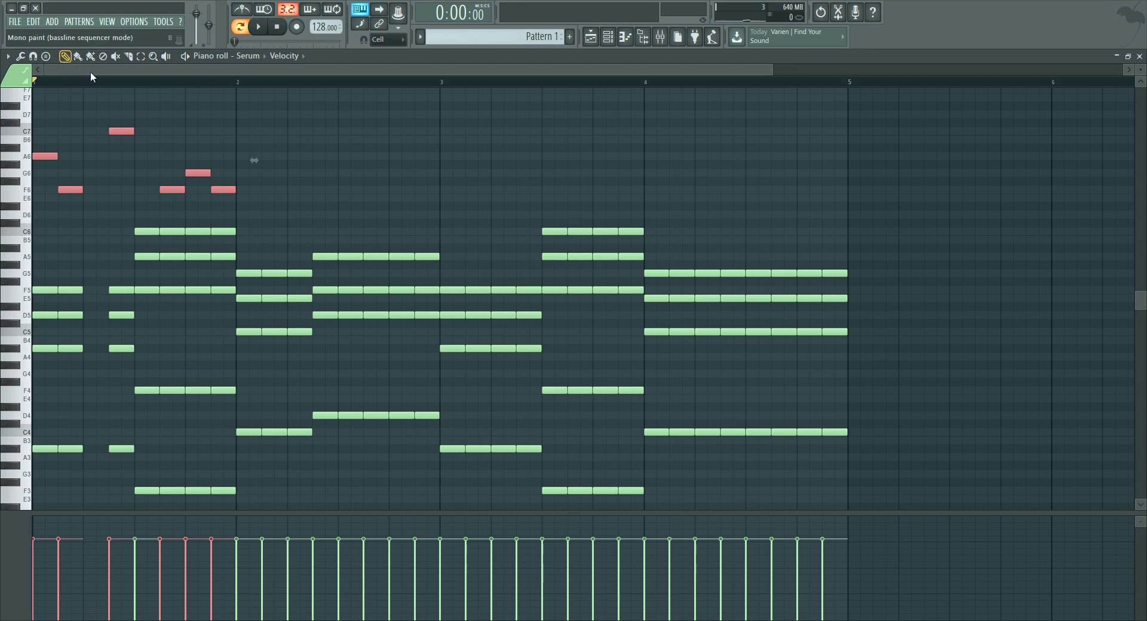
drag(37, 157, 653, 159)
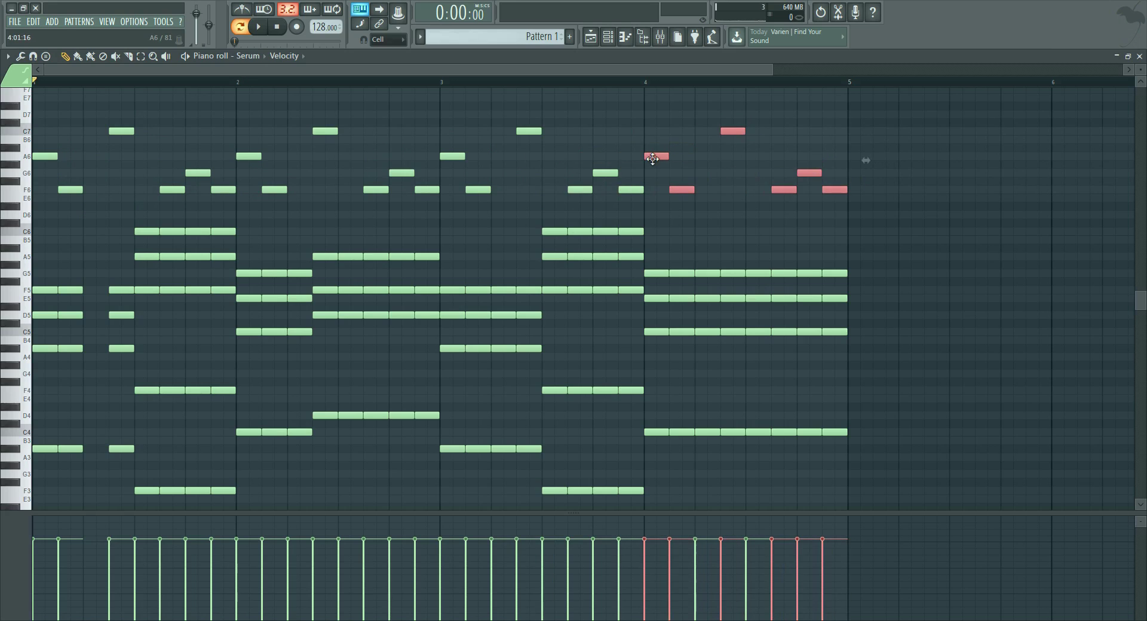
click(675, 126)
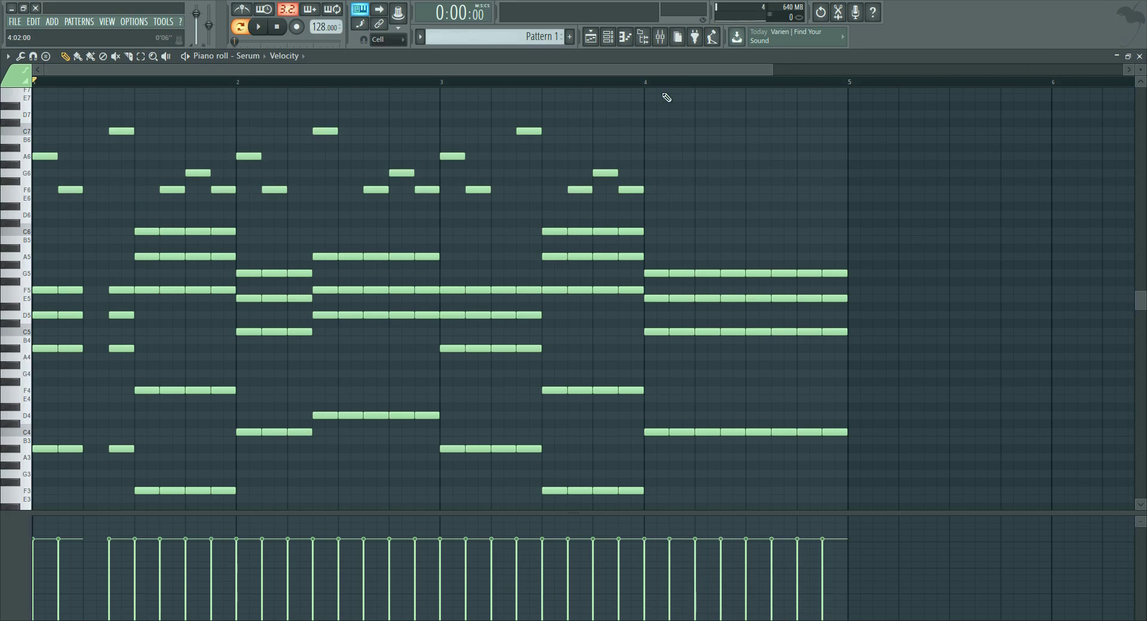
drag(544, 82, 34, 82)
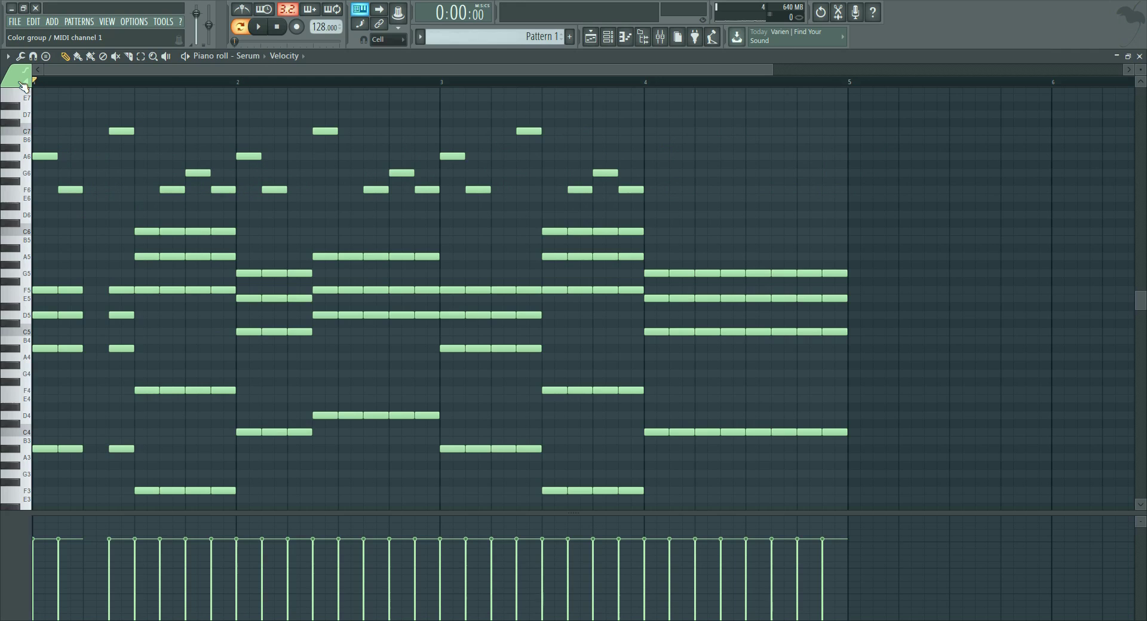
click(248, 82)
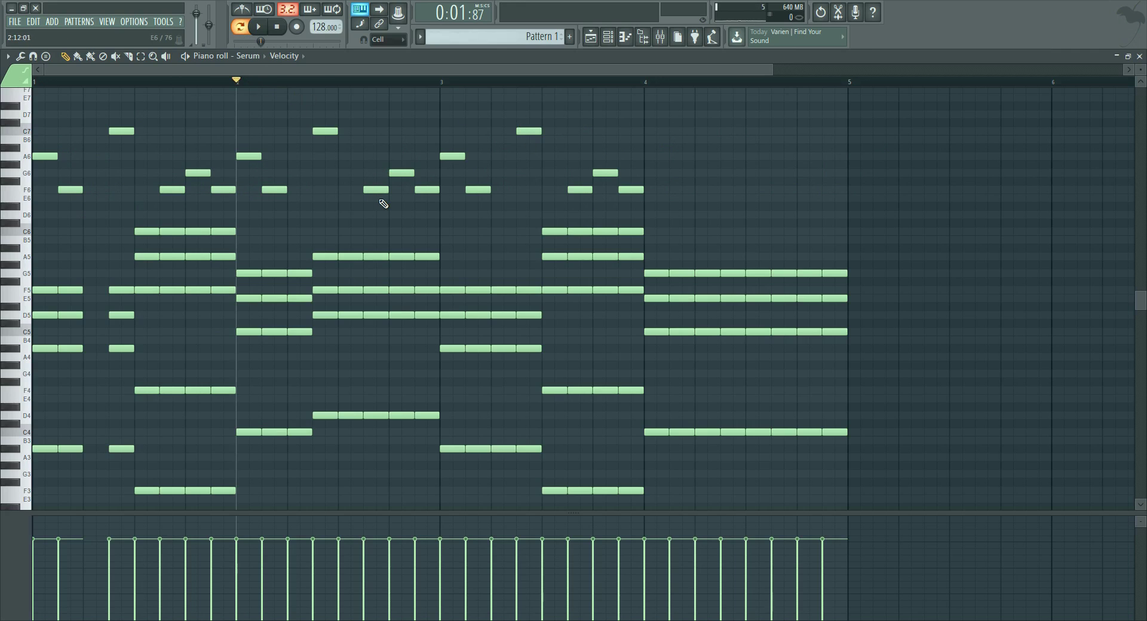
scroll(379, 149, up, 3)
scroll(287, 113, down, 1)
drag(238, 81, 5, 88)
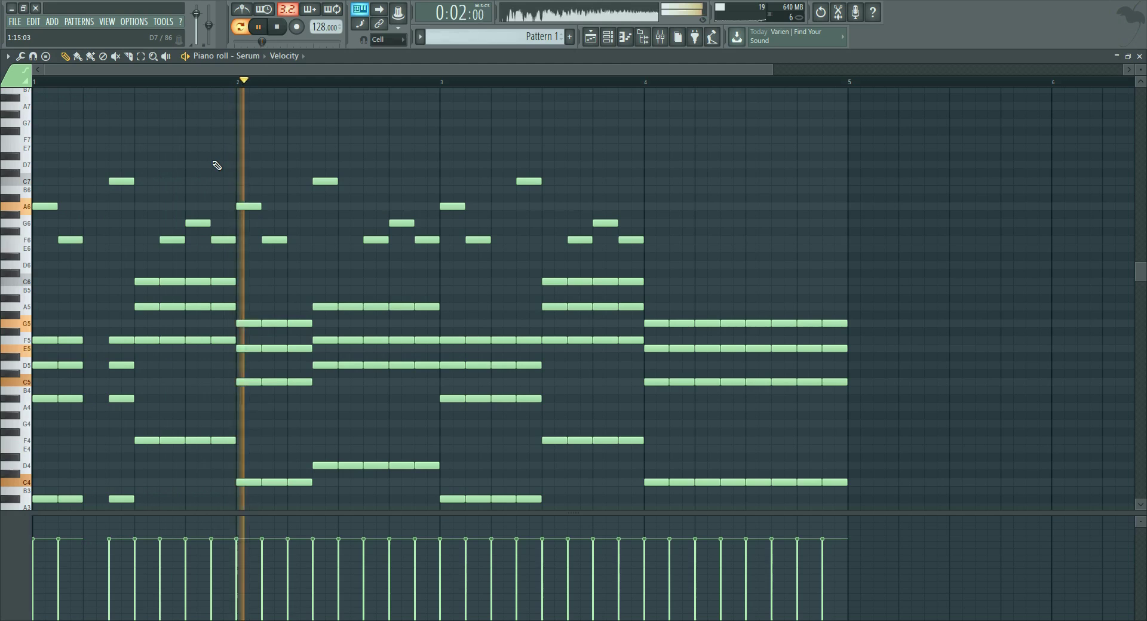
Step: Delete the chord and octave notes in the third eighth-note slots of bars 2 and 3 and play the pattern
key(space)
scroll(311, 225, down, 2)
scroll(308, 251, down, 2)
right_click(300, 457)
scroll(418, 371, up, 2)
right_click(510, 264)
scroll(510, 396, down, 3)
scroll(735, 320, up, 5)
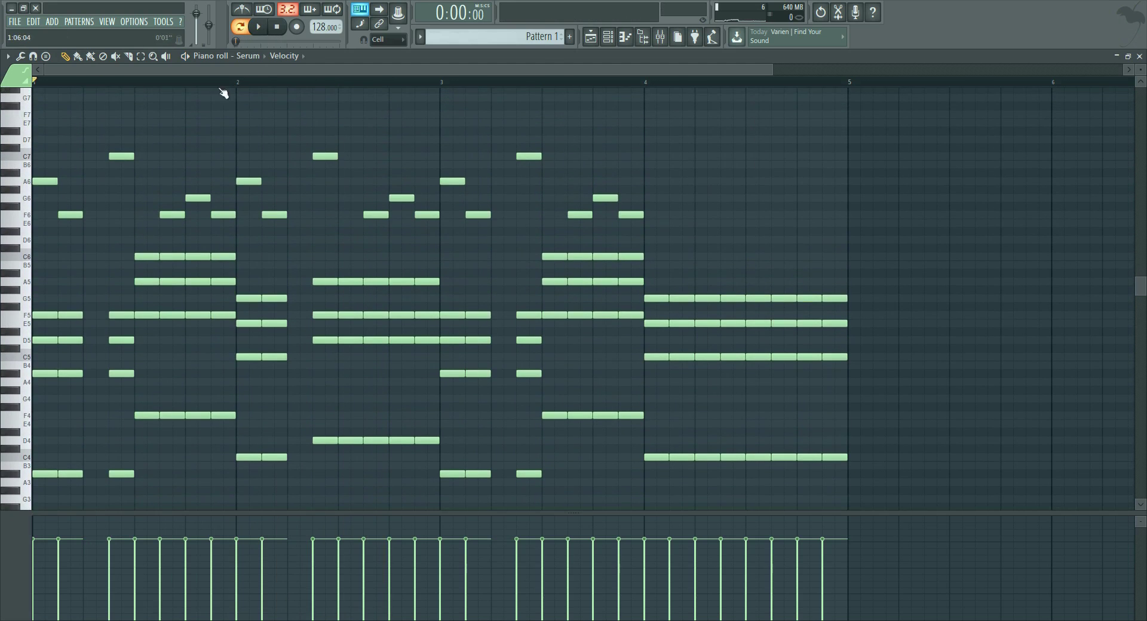
key(space)
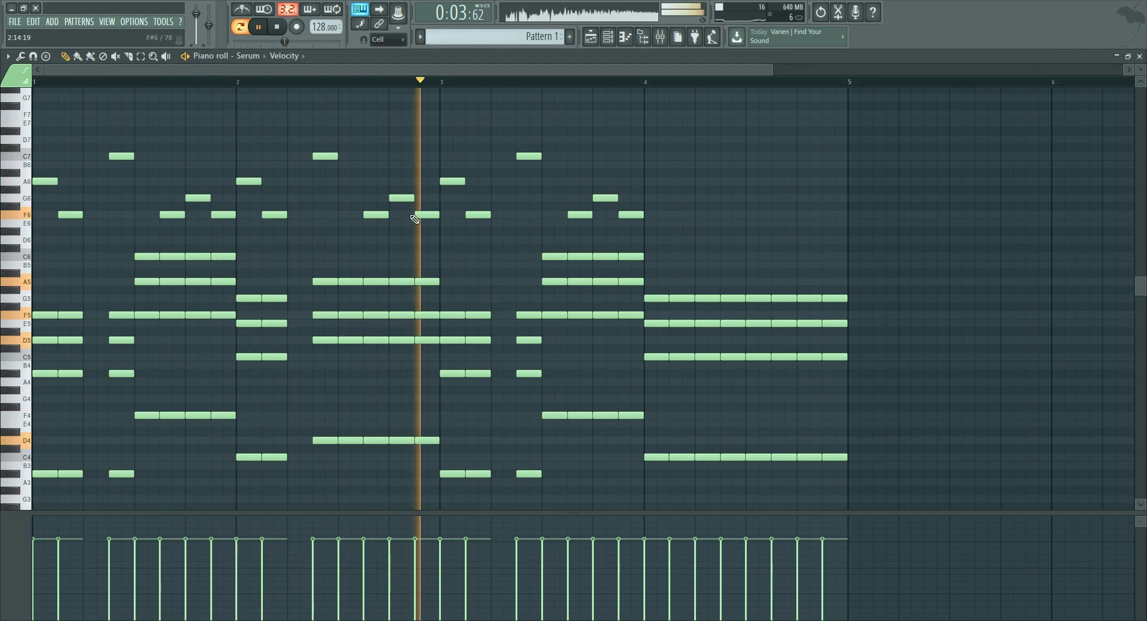
Step: Replace the last three melody notes of bar 2 with F7, D7 and C7 and play the pattern
key(space)
right_click(376, 215)
right_click(402, 198)
right_click(426, 215)
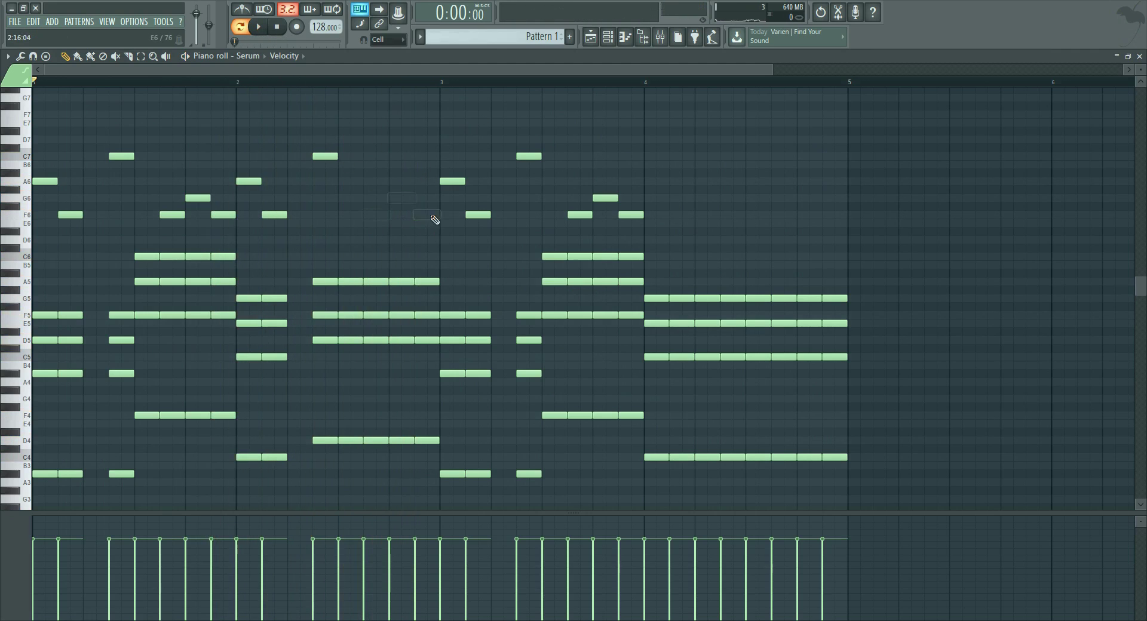
scroll(385, 223, up, 3)
click(371, 198)
drag(371, 198, 370, 186)
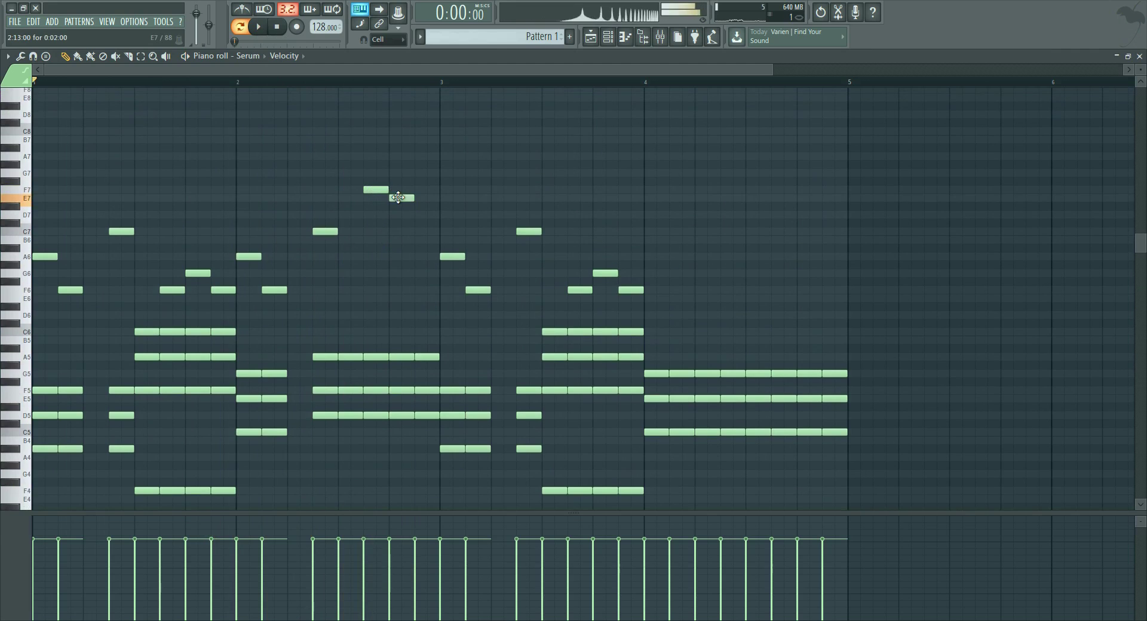
click(398, 215)
click(419, 233)
key(space)
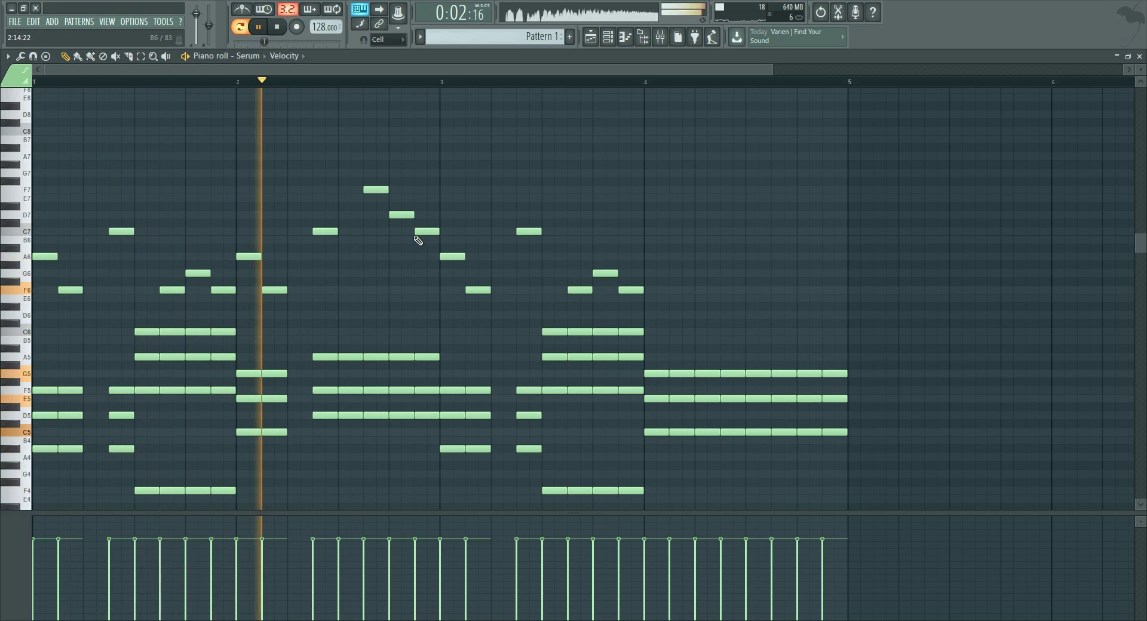
Step: Try a single D#7 in place of the F7 and D7 melody notes in bar 2 and play the pattern
key(space)
right_click(377, 191)
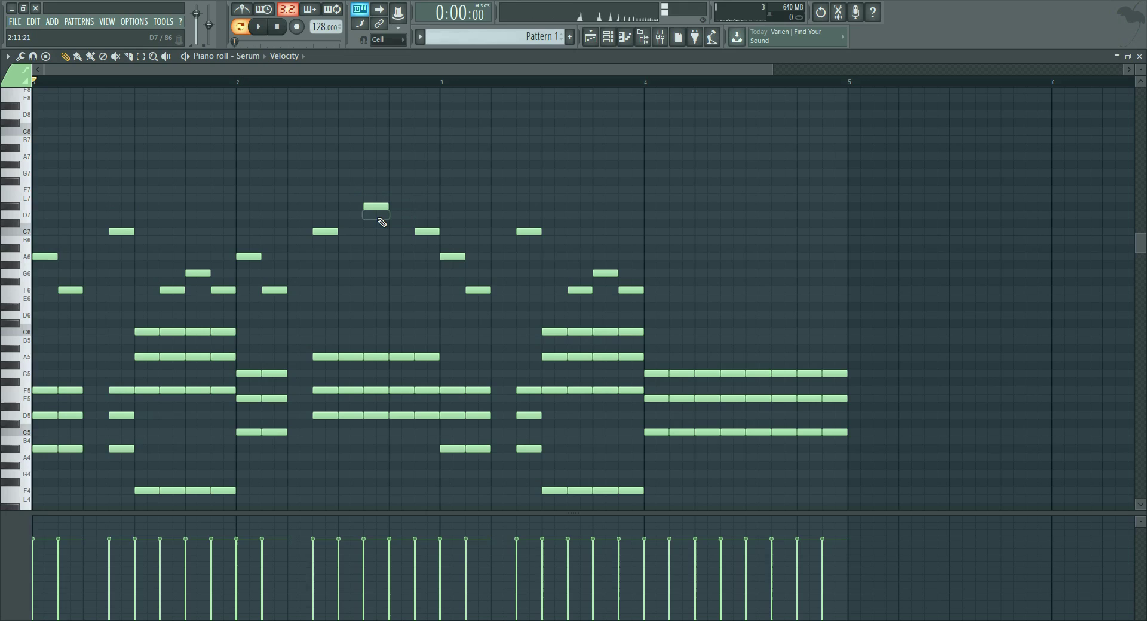
key(space)
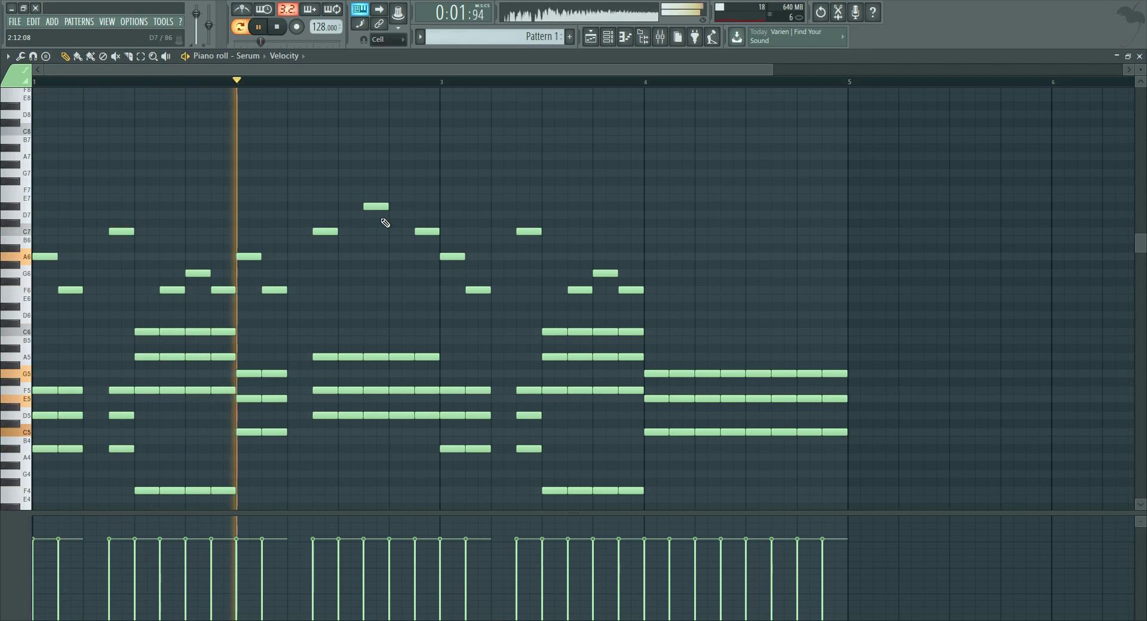
key(space)
Step: Set the last three melody notes of bar 2 to F7, E7 and C7 and play the passage
right_click(377, 206)
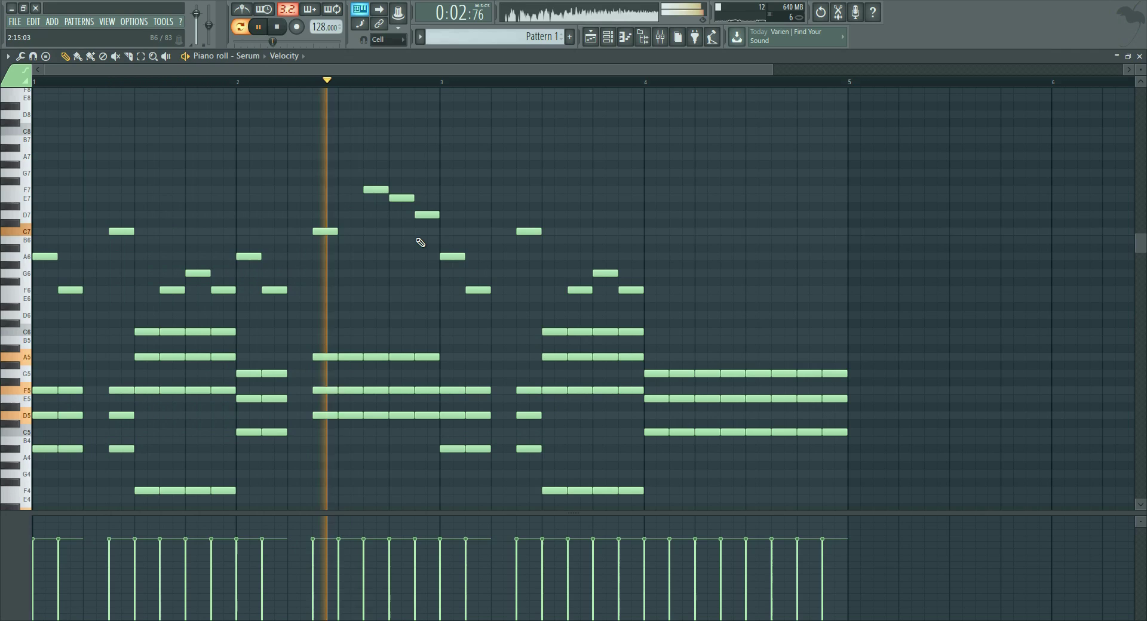
key(space)
drag(423, 216, 421, 229)
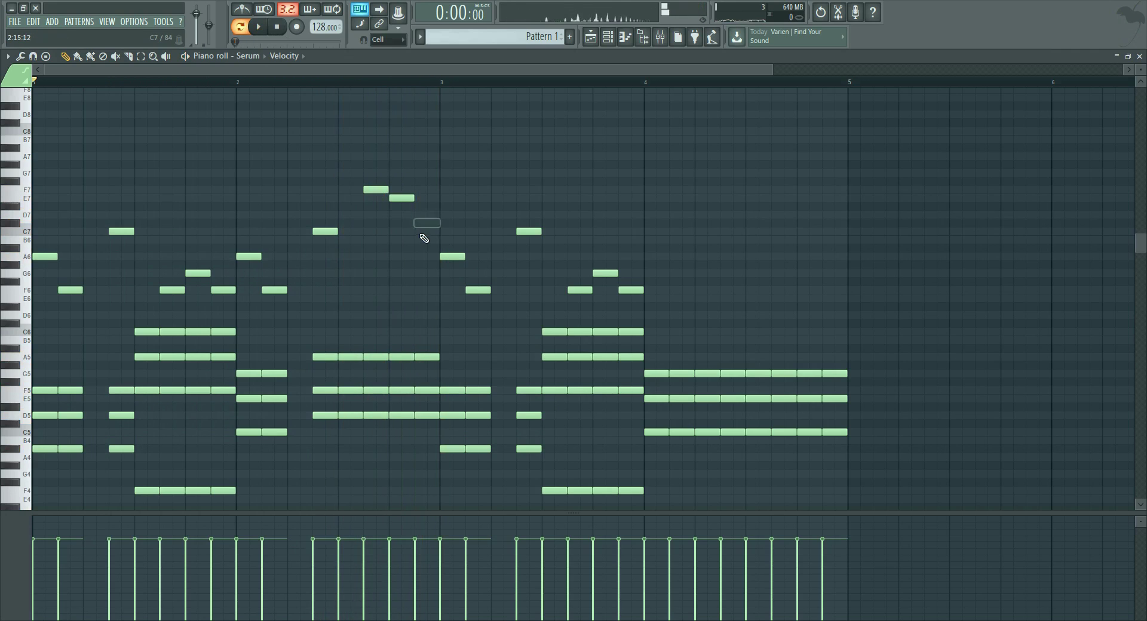
click(351, 82)
key(space)
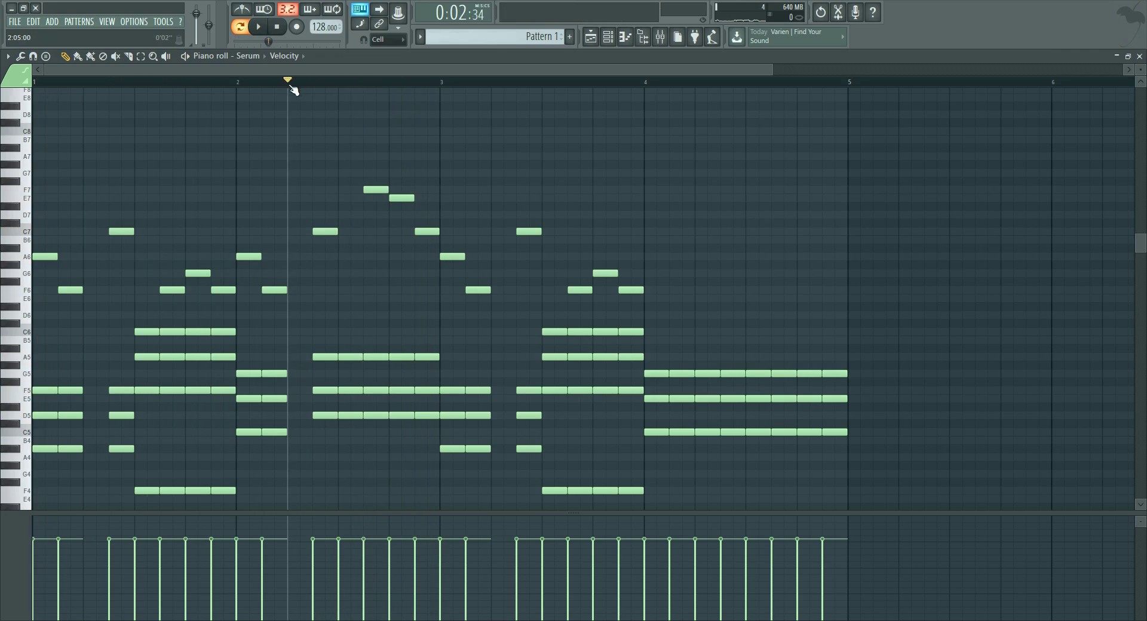
key(space)
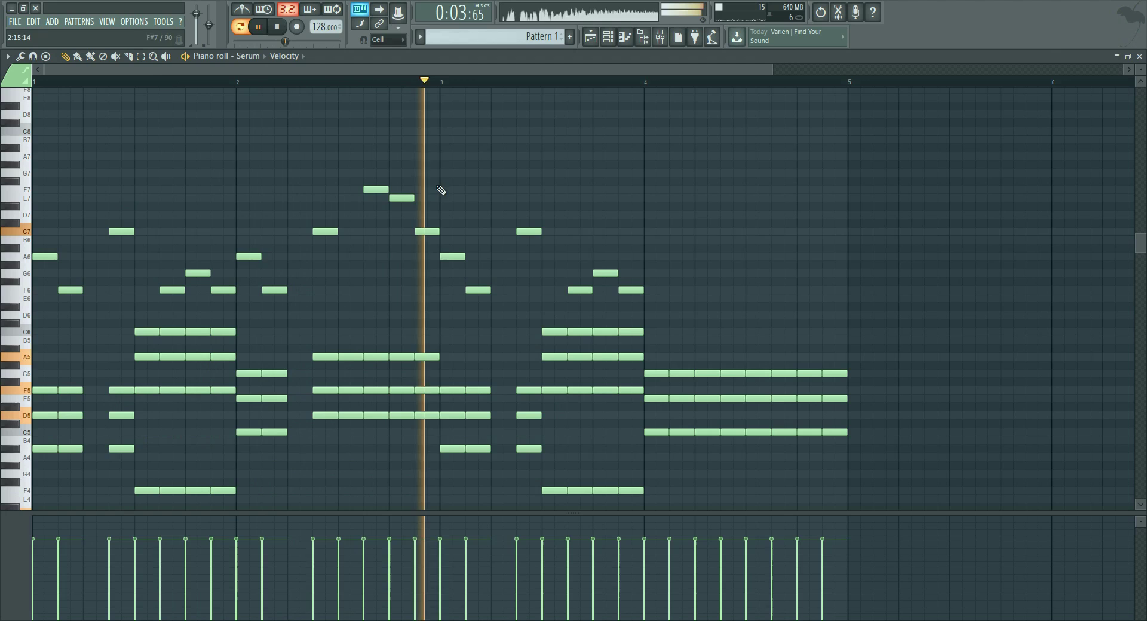
Step: Change bar 3's last melody note to A6 and write A#6, A6, G6, A6, G6 and F6 in bar 4, skipping the third and fifth slots
scroll(484, 179, down, 3)
scroll(538, 191, down, 3)
key(space)
scroll(627, 254, up, 4)
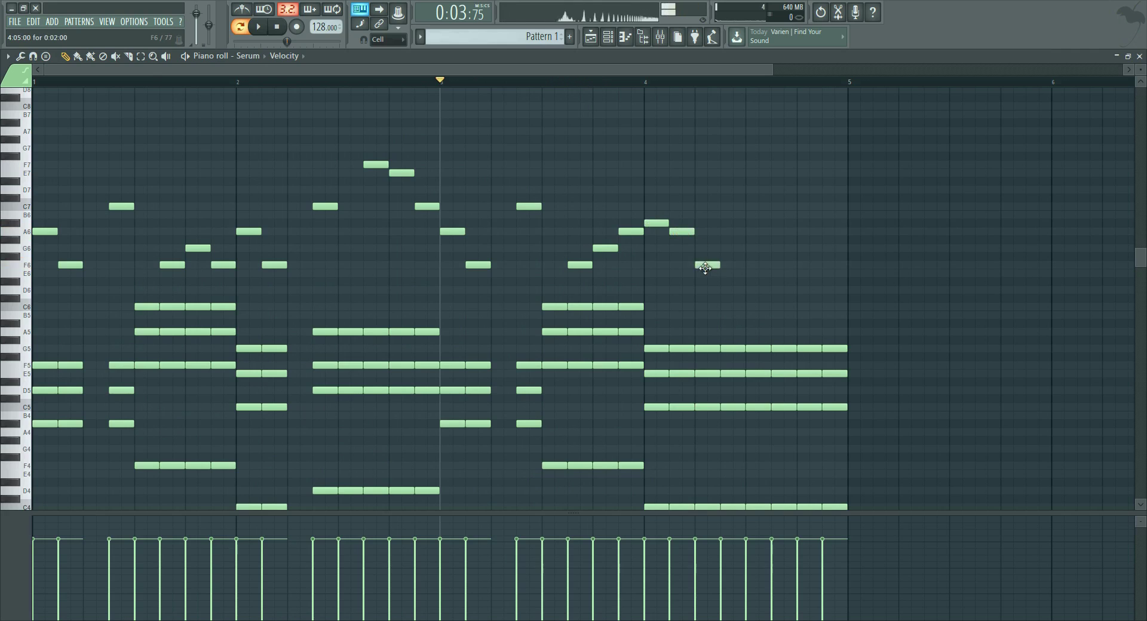
key(space)
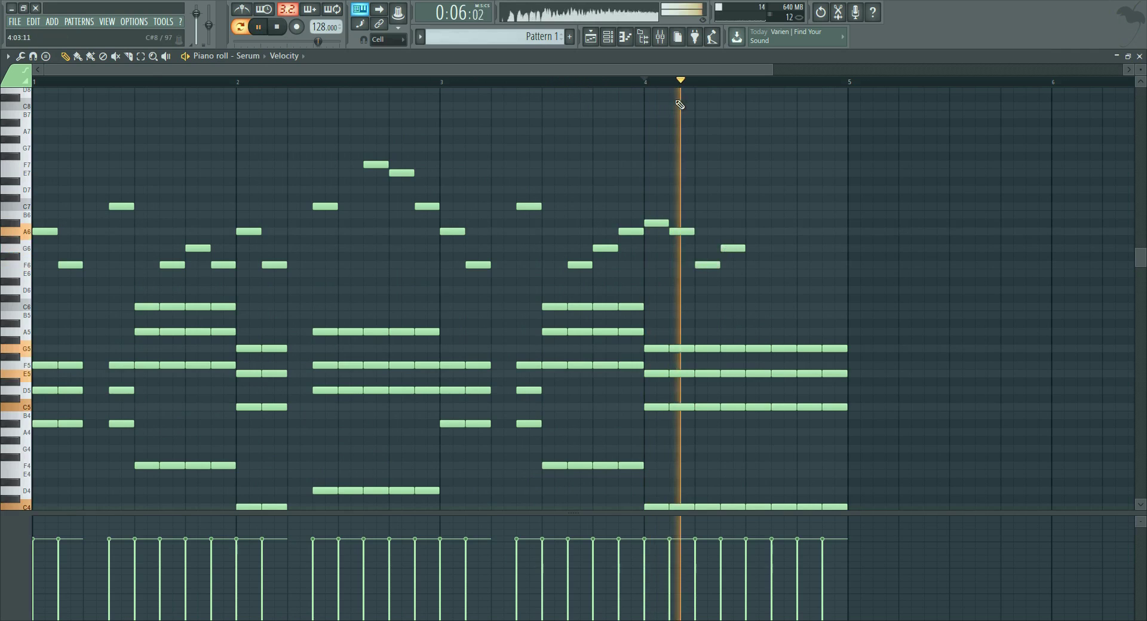
key(space)
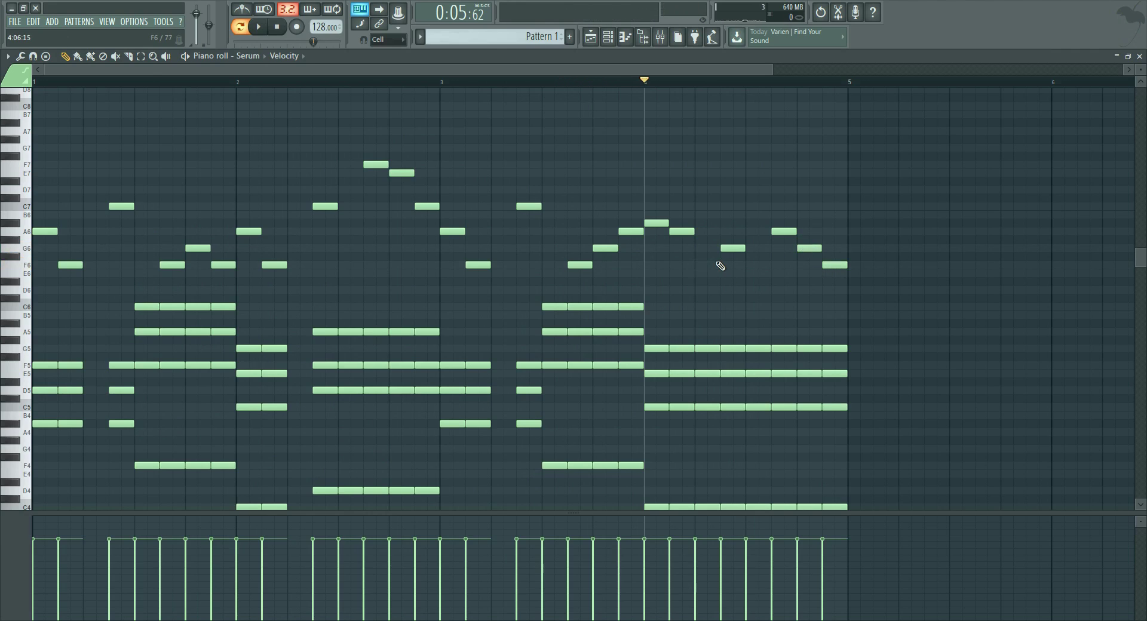
Step: Delete the chord and octave notes in the fifth eighth-note slot of bar 4 and play from bar 3
scroll(720, 265, down, 6)
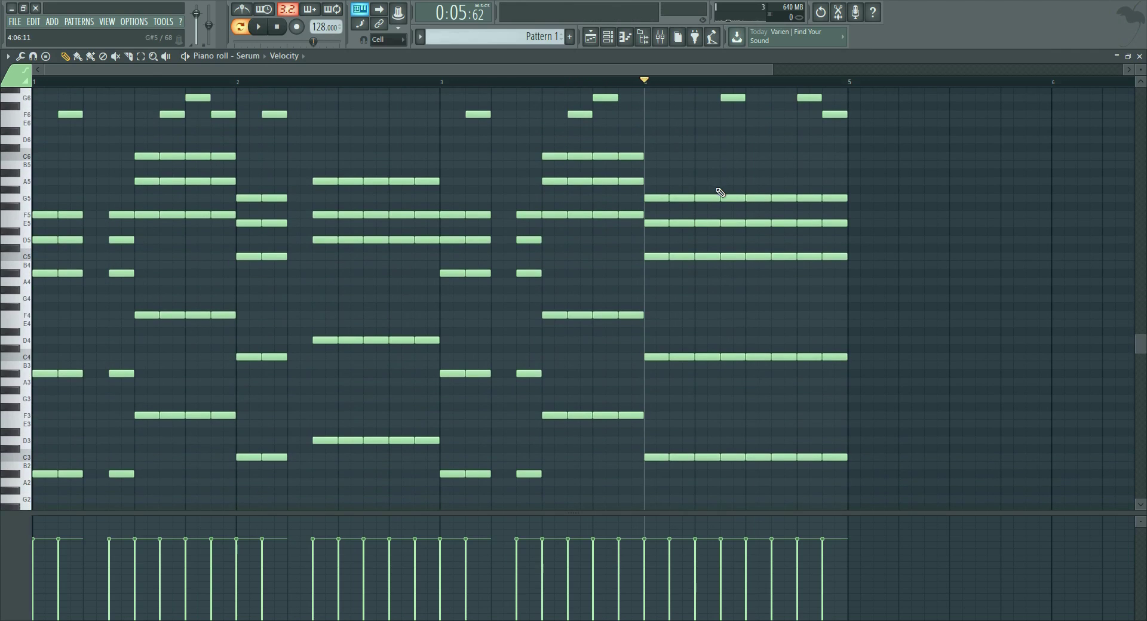
scroll(714, 382, up, 5)
click(428, 82)
scroll(760, 226, down, 4)
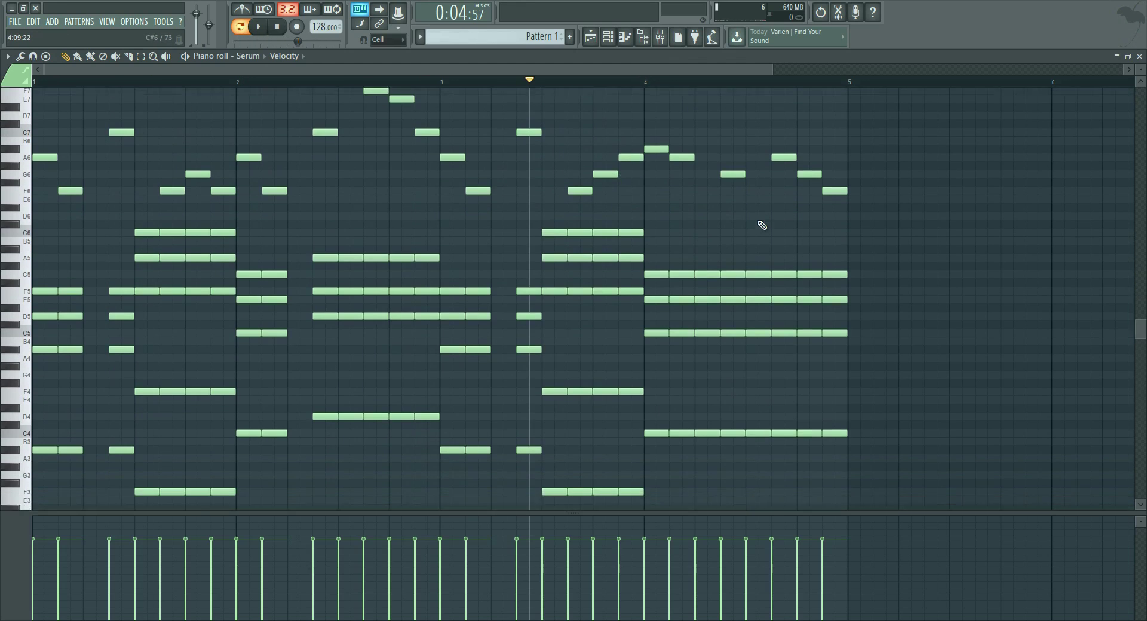
right_click(759, 222)
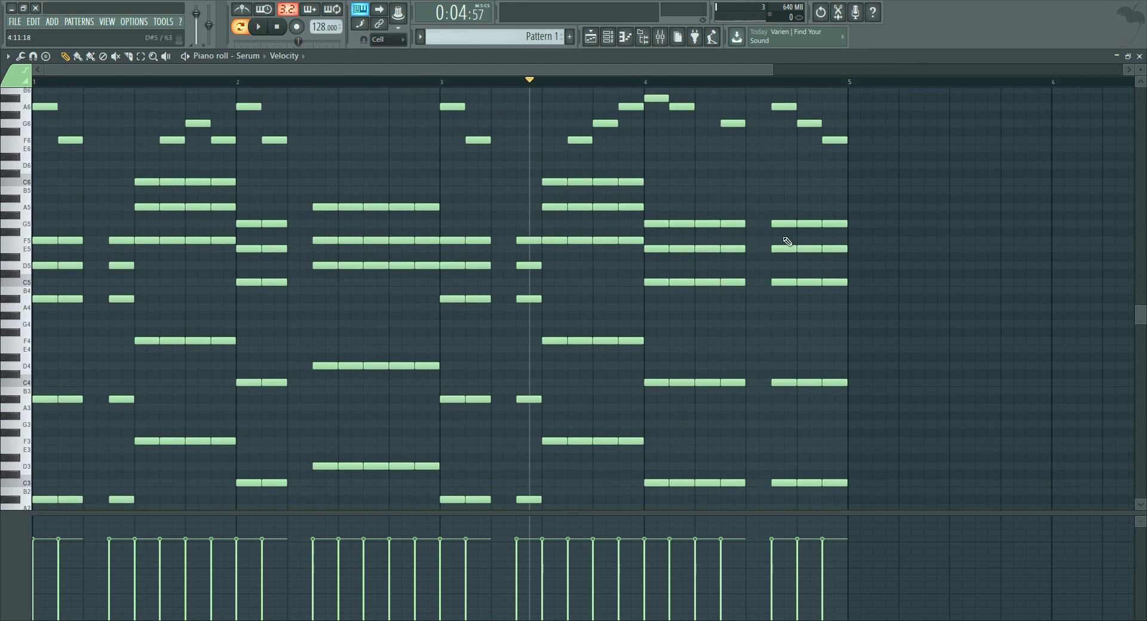
scroll(717, 179, up, 4)
click(453, 81)
key(space)
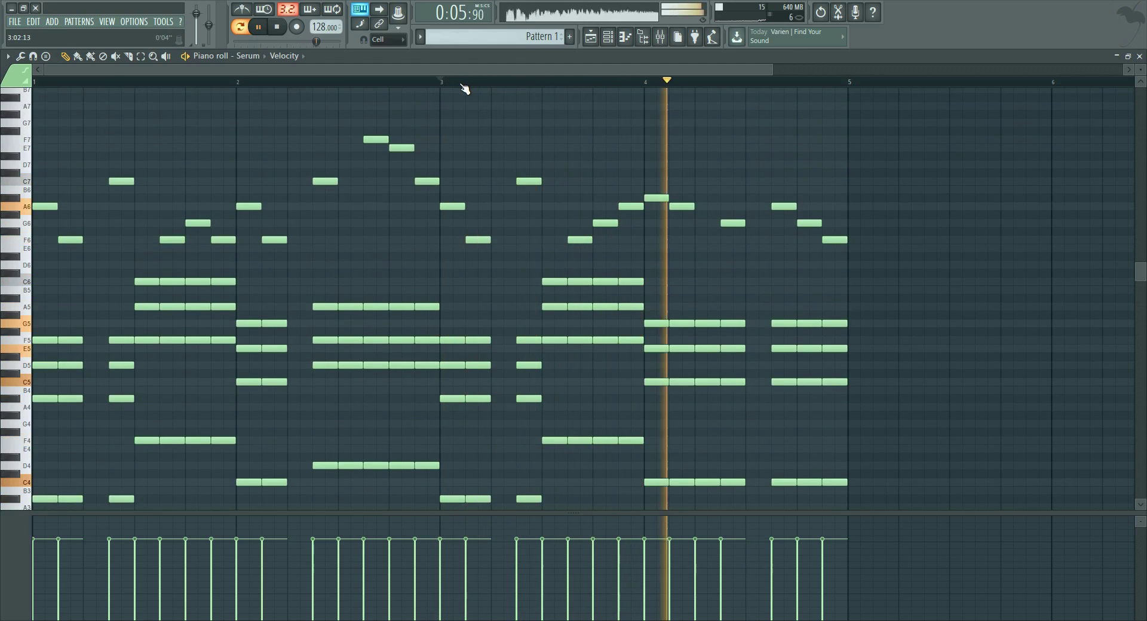
key(space)
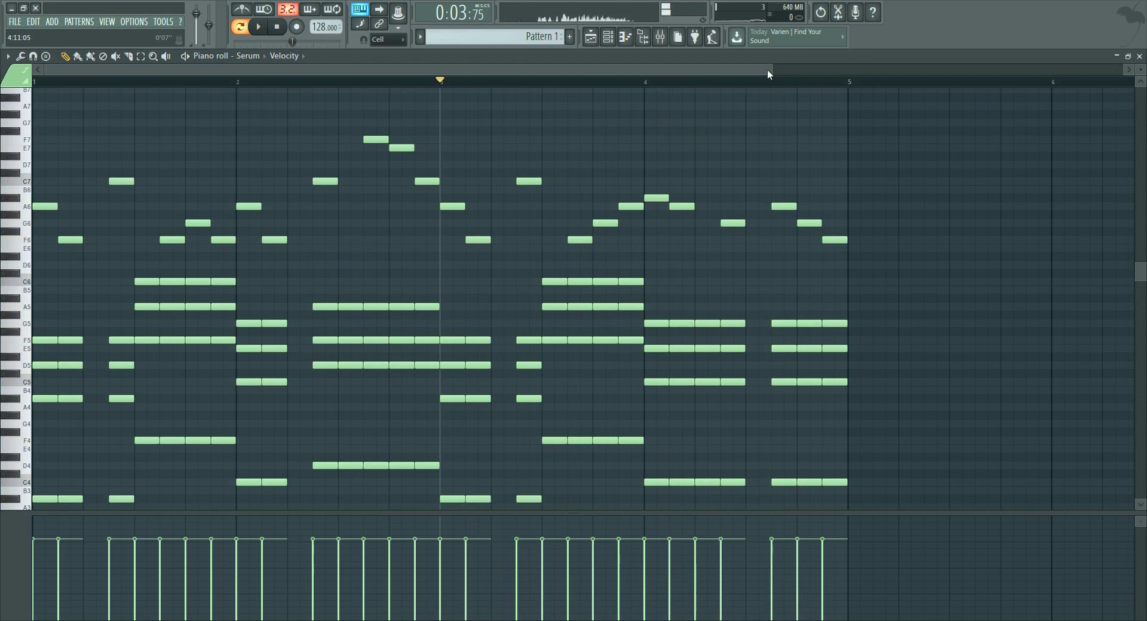
Step: Play the complete four-bar chord and melody pattern from the start
scroll(91, 84, down, 4)
click(92, 83)
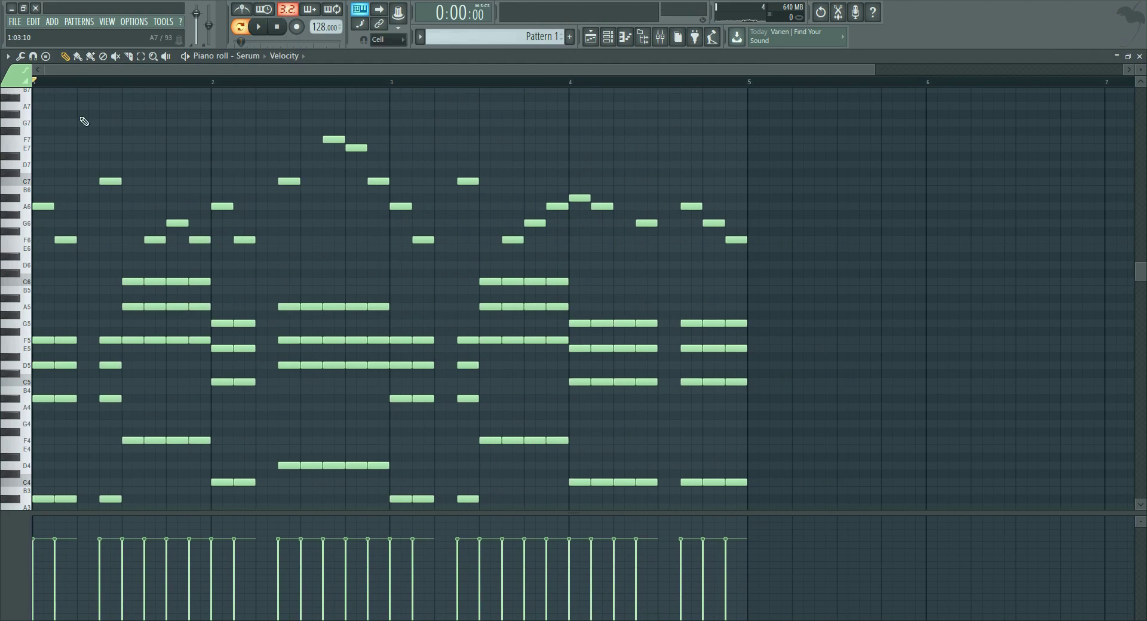
scroll(125, 118, down, 4)
scroll(888, 221, down, 4)
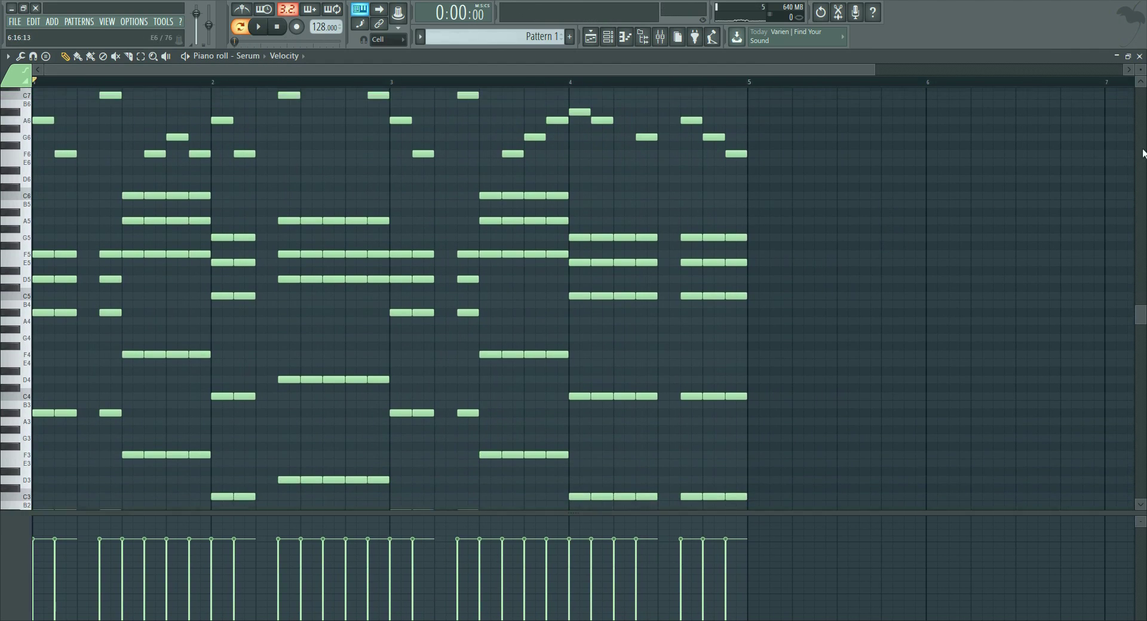
key(space)
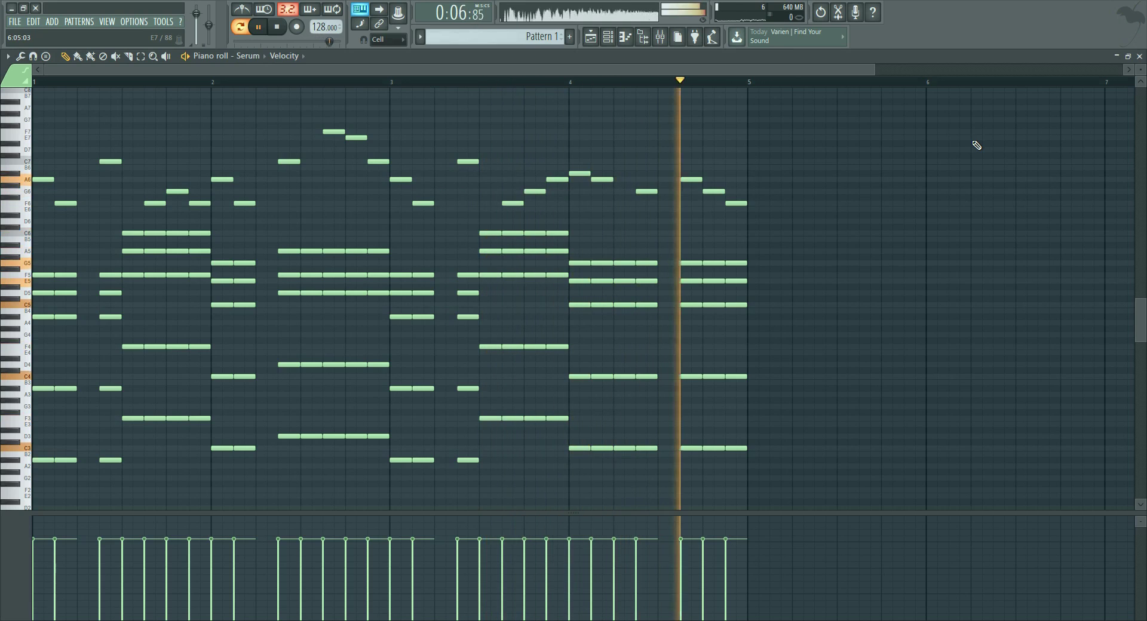
key(space)
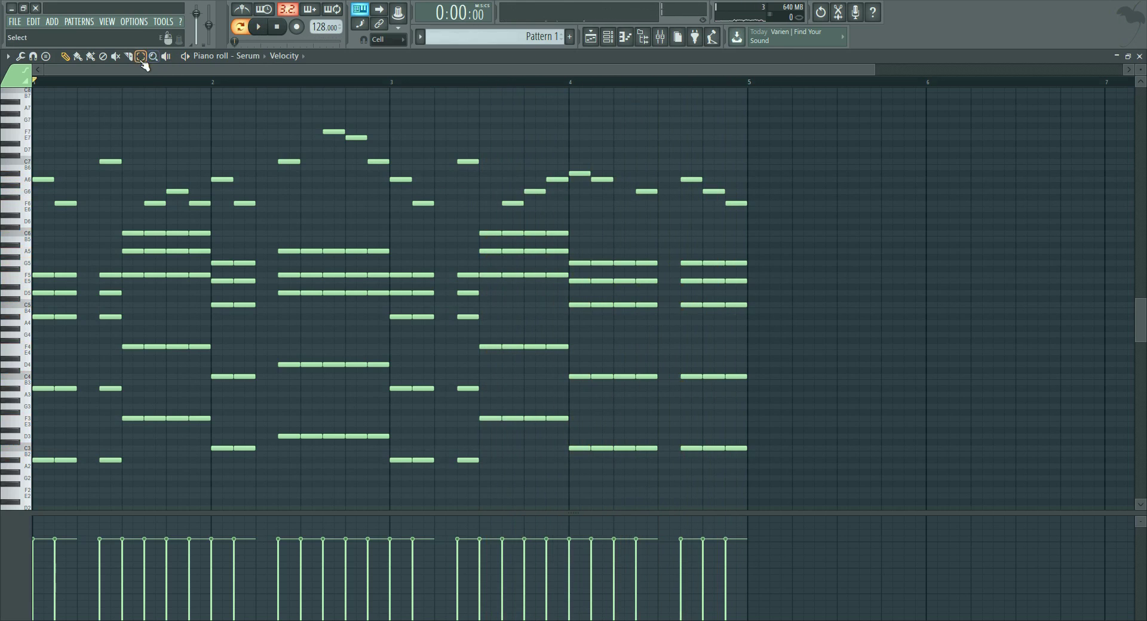
Step: Select all notes in bars 1 to 4 and duplicate them into bars 5 to 8
drag(788, 473, 6, 123)
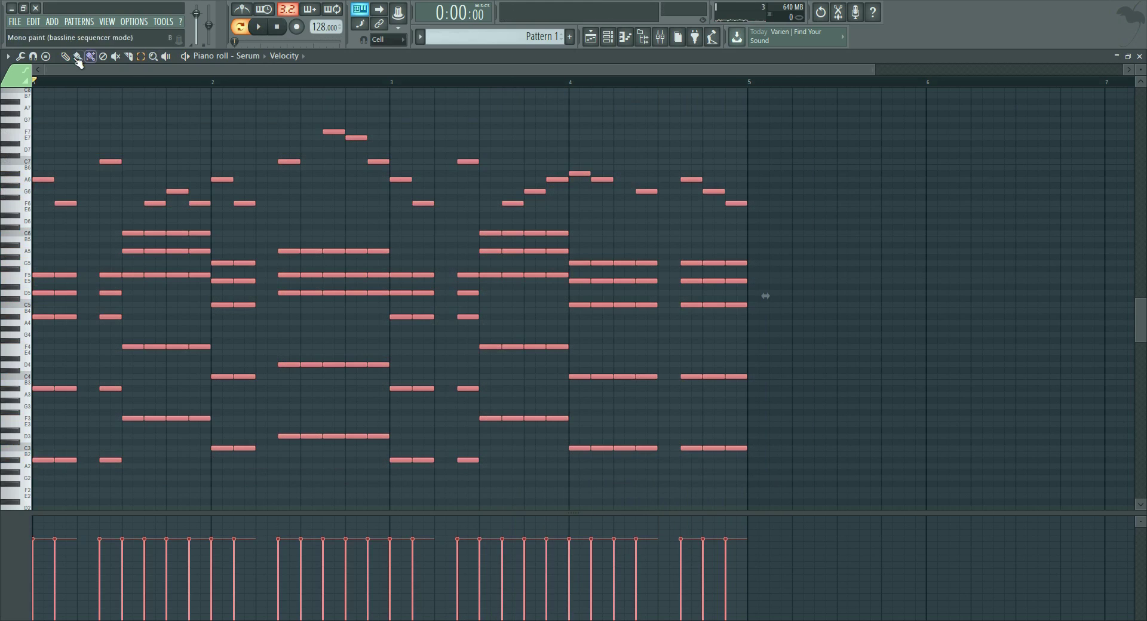
drag(42, 179, 755, 180)
click(751, 82)
drag(596, 69, 705, 75)
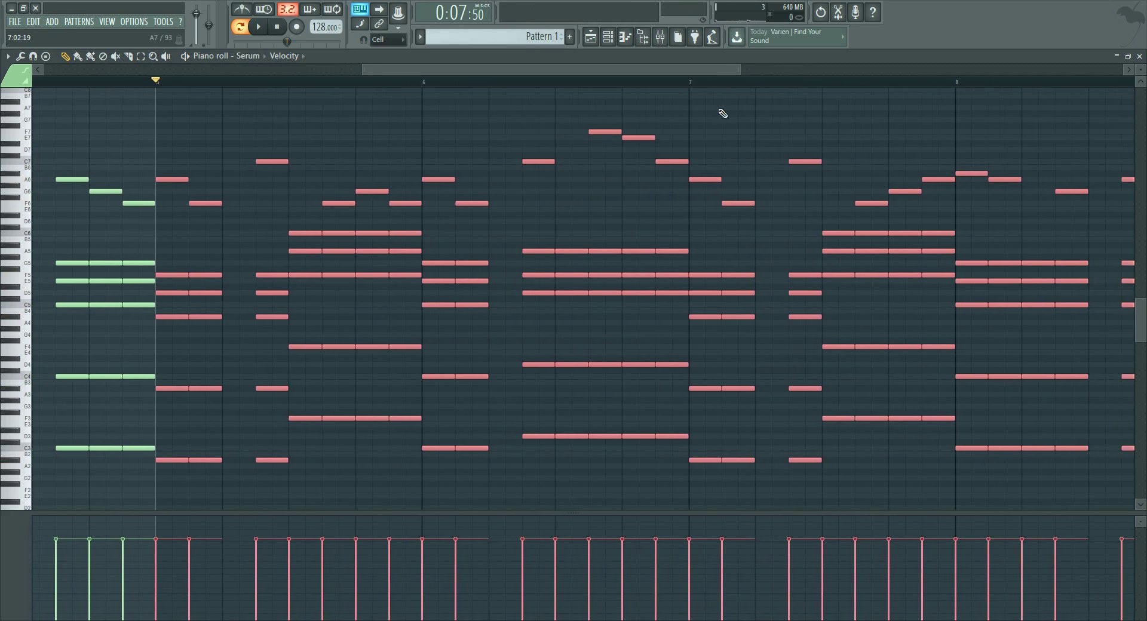
click(725, 120)
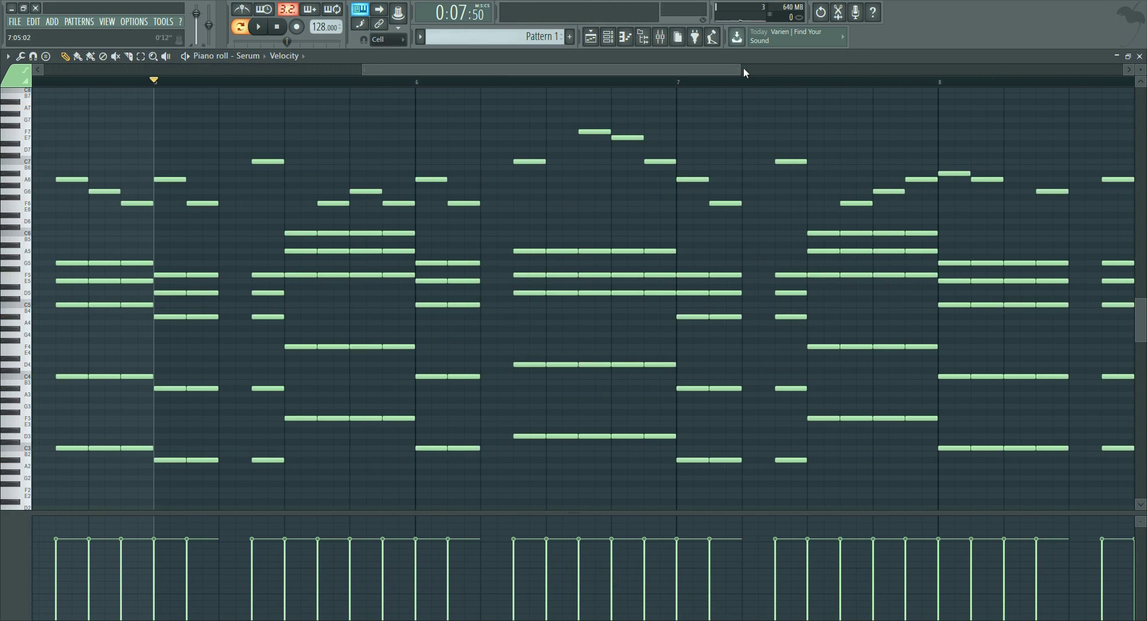
Step: Play the duplicated section from bar 5 through bar 8
drag(742, 69, 769, 73)
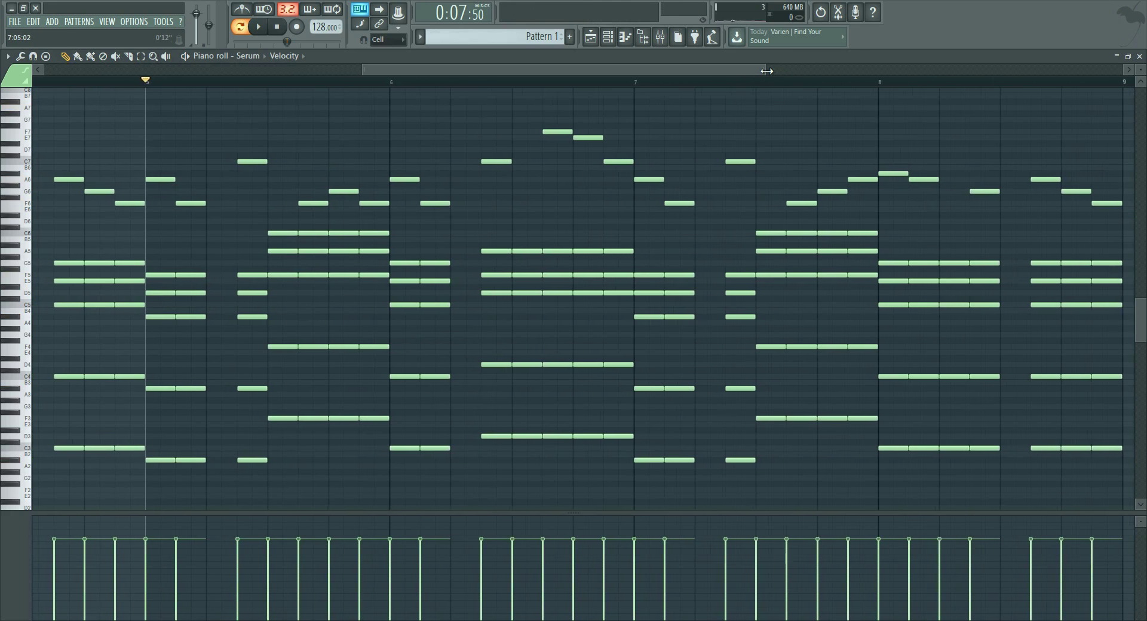
key(space)
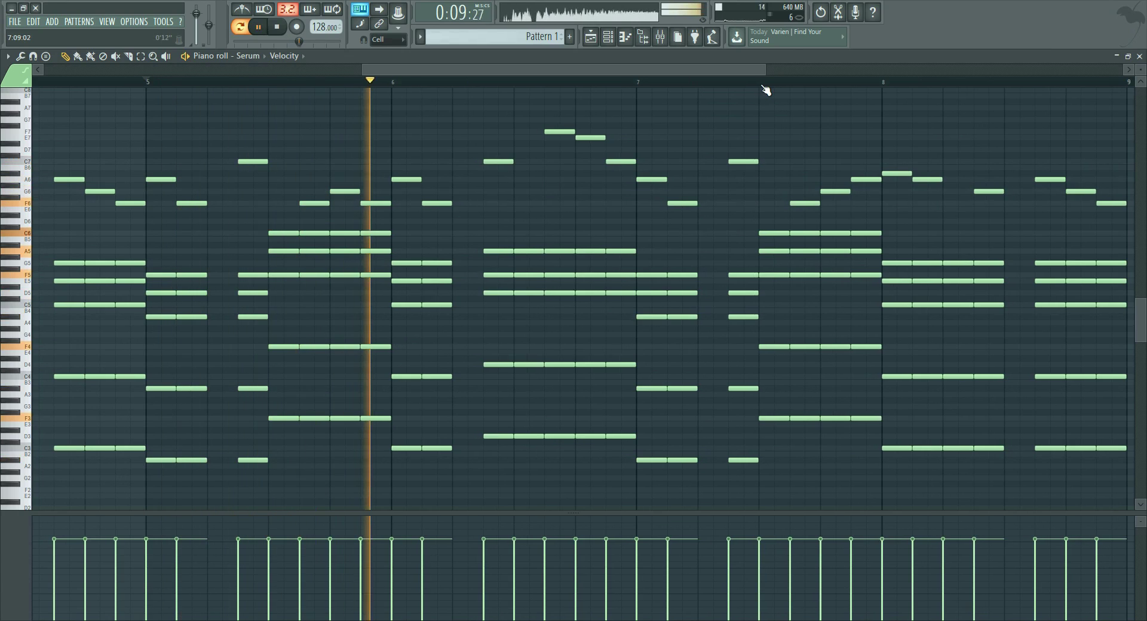
drag(734, 70, 770, 73)
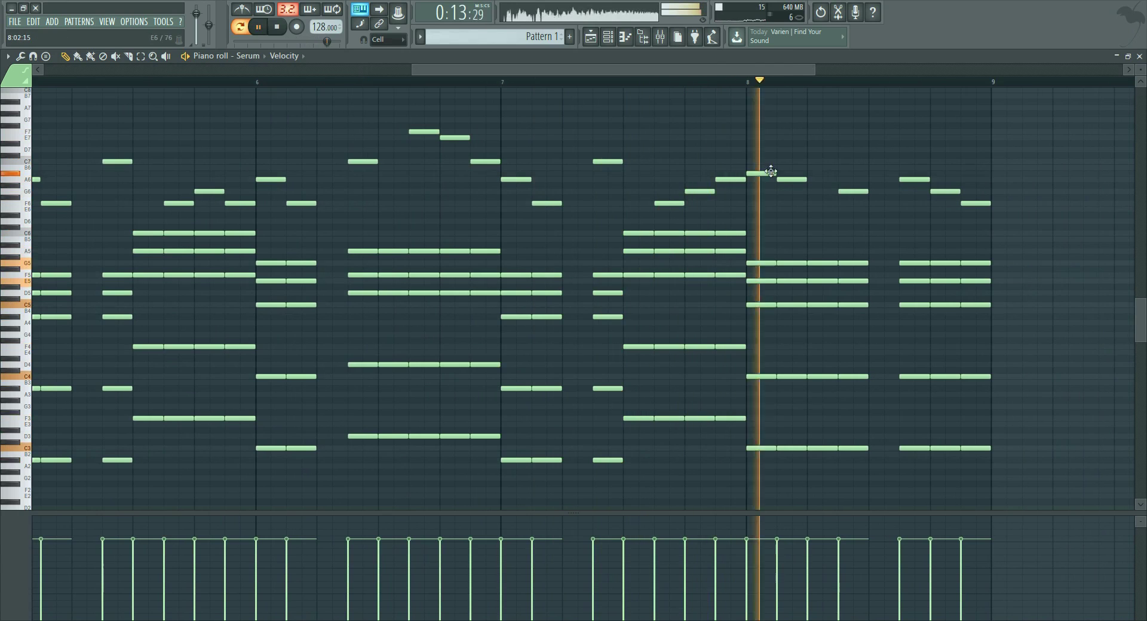
Step: Play from bar 5 again to examine how the repeated chords lead into bar 7
key(space)
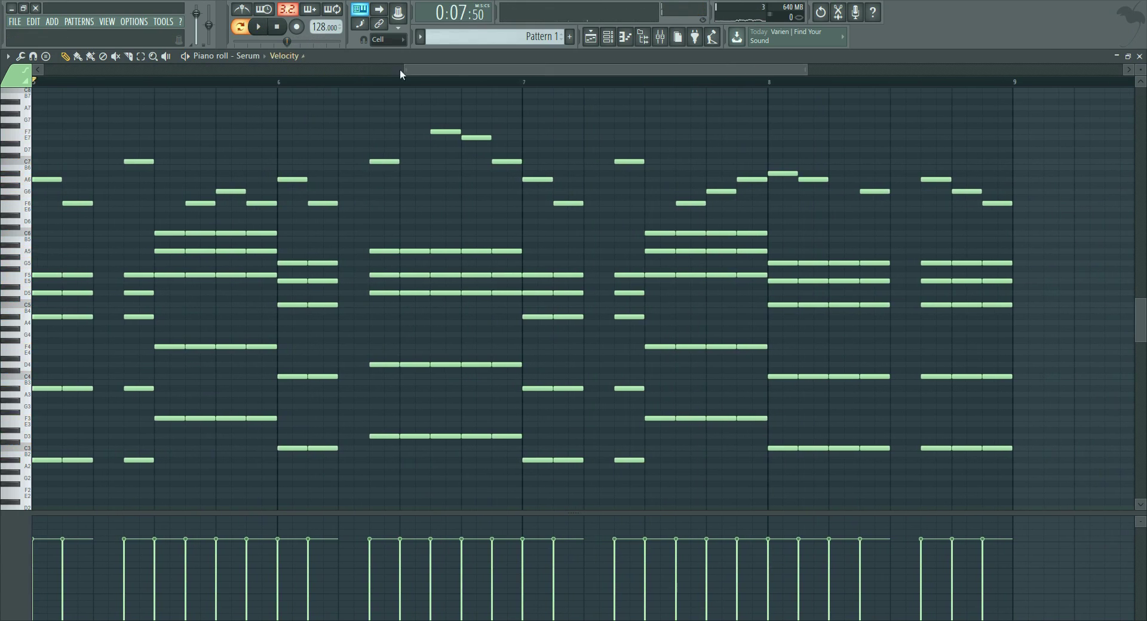
drag(451, 69, 439, 69)
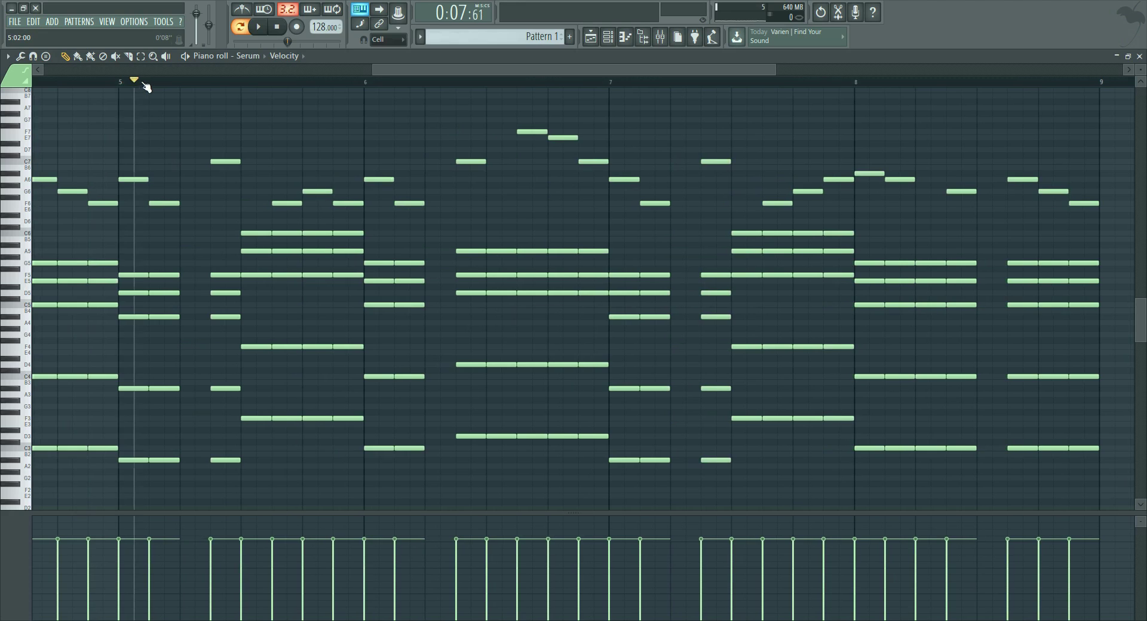
key(space)
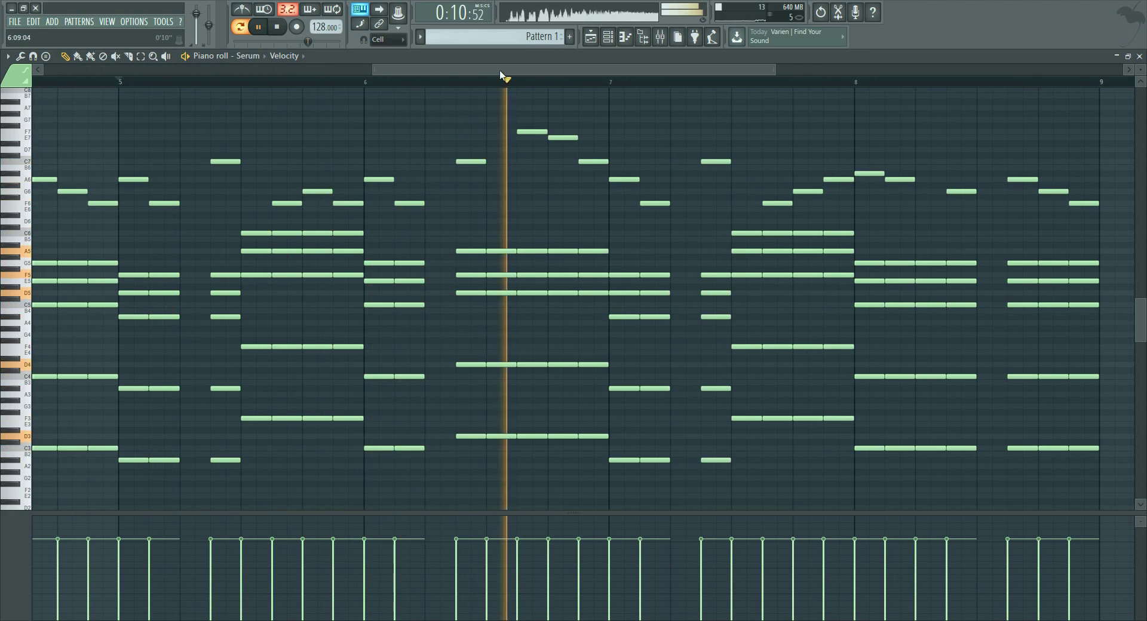
key(space)
scroll(668, 375, down, 3)
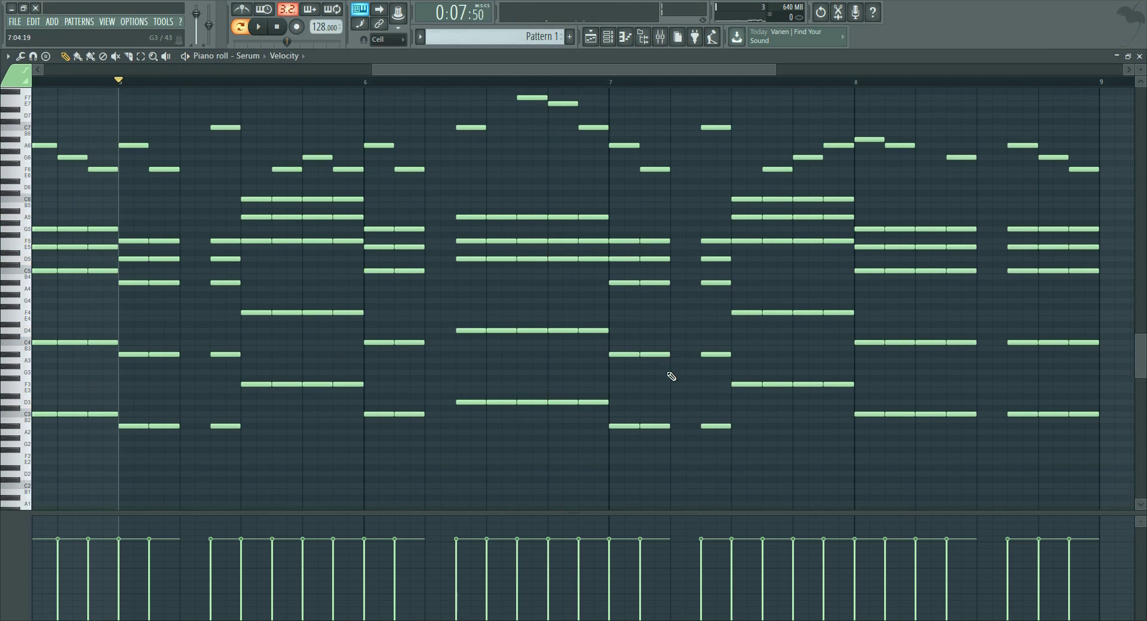
click(621, 404)
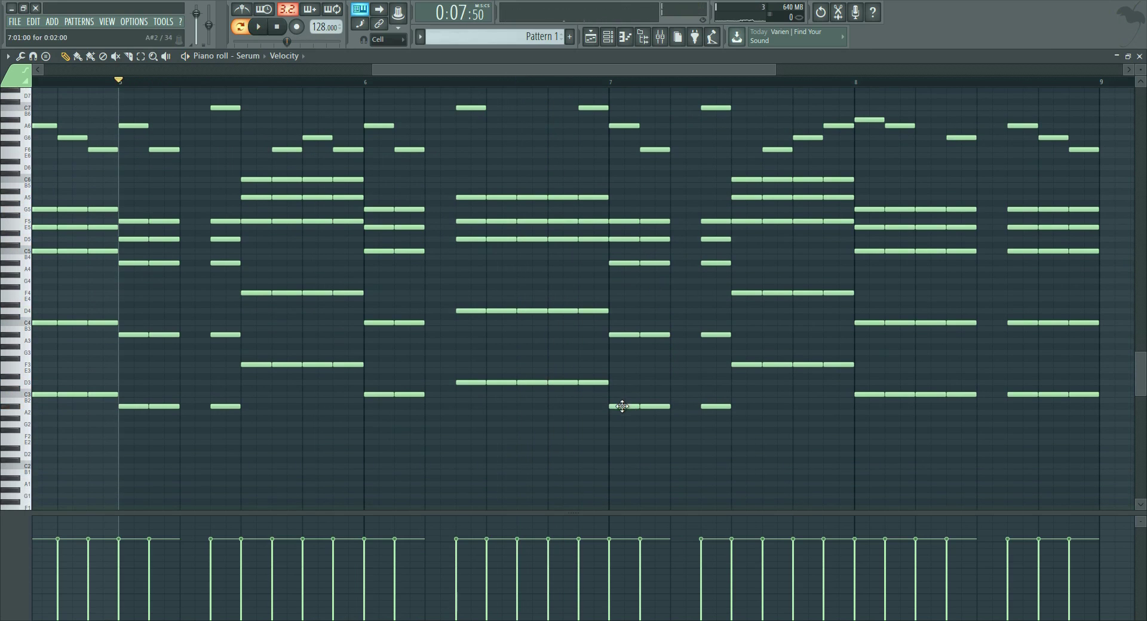
key(space)
scroll(713, 88, up, 1)
key(space)
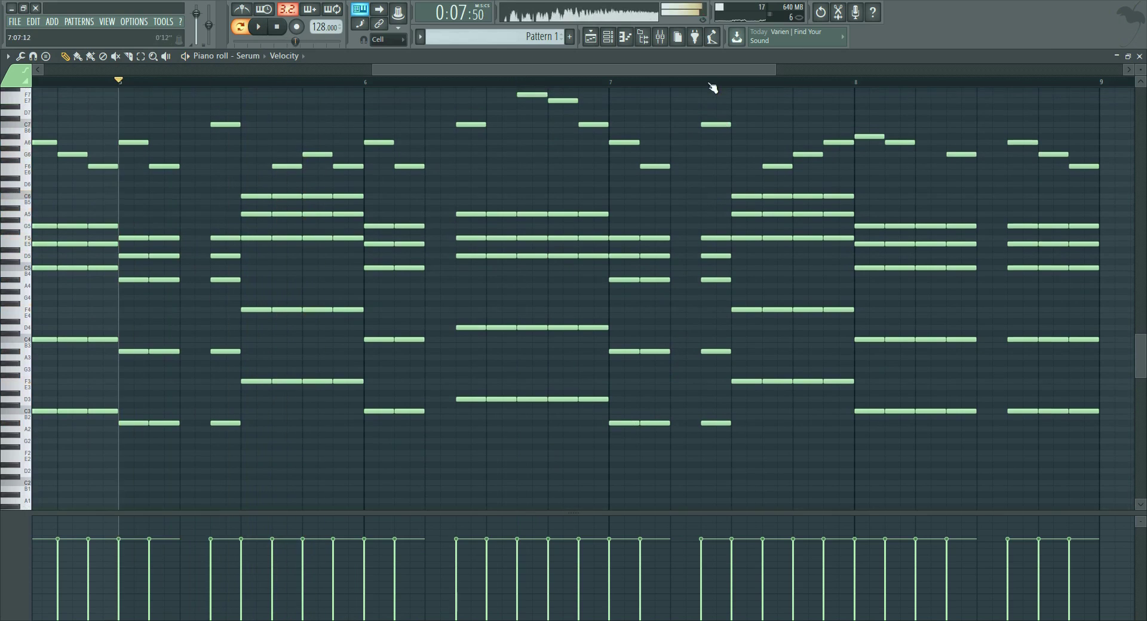
Step: Delete all chord and octave notes in bars 7 and 8, leaving the top melody in place
scroll(714, 72, right, 3)
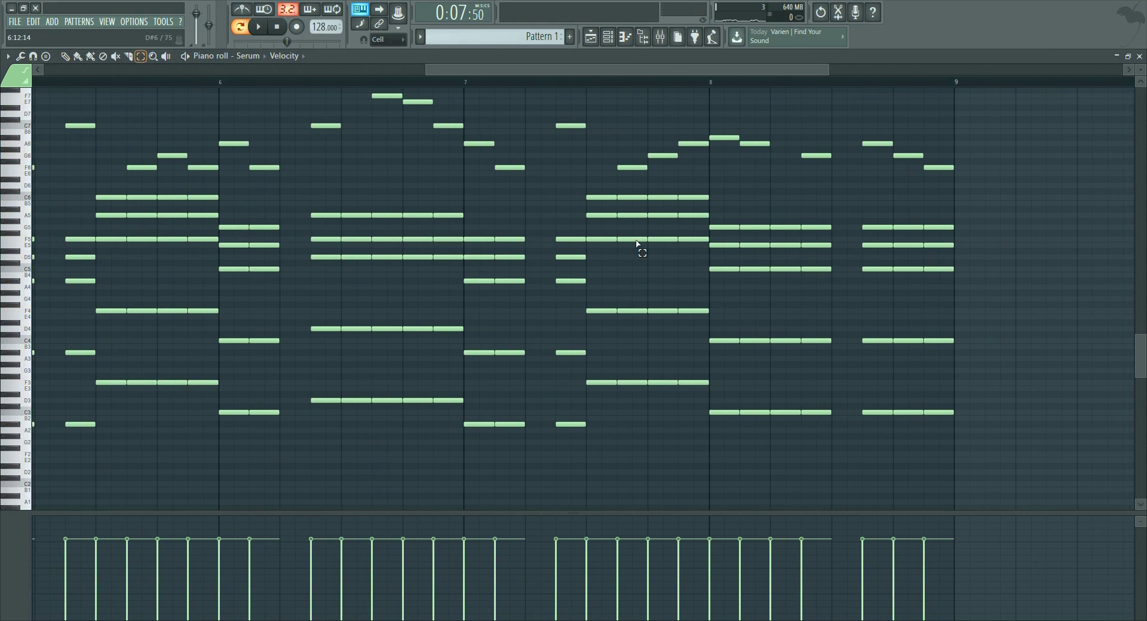
drag(1018, 471, 477, 190)
key(Delete)
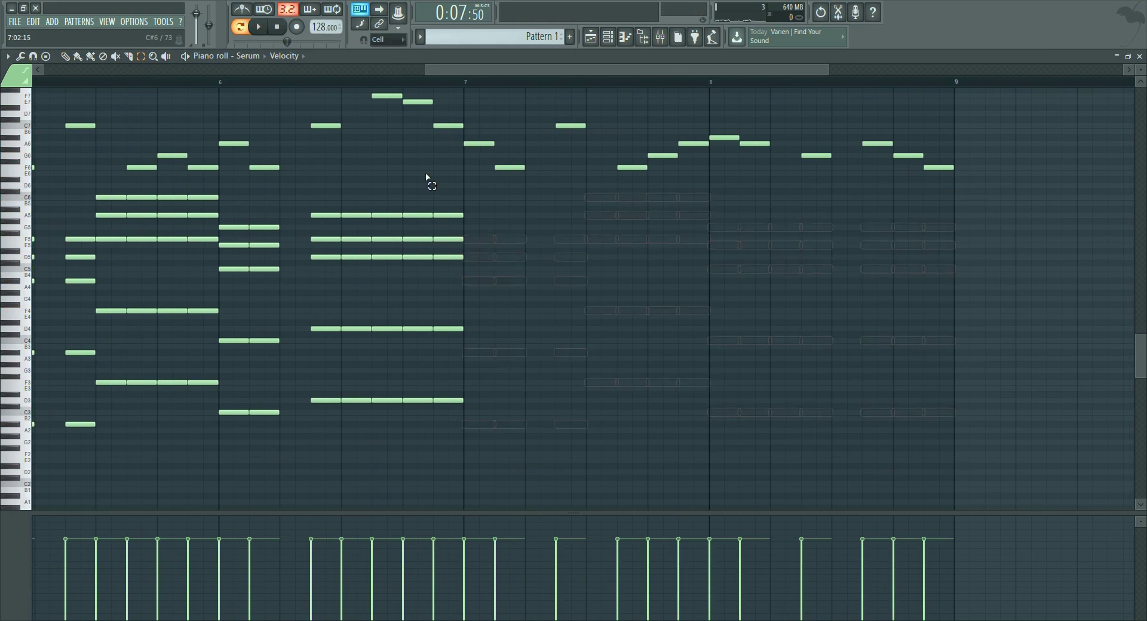
Step: Write a bass line in bars 7 and 8 using G2, A2, A#2 and C3 in the chord rhythm, and play from bar 5
key(space)
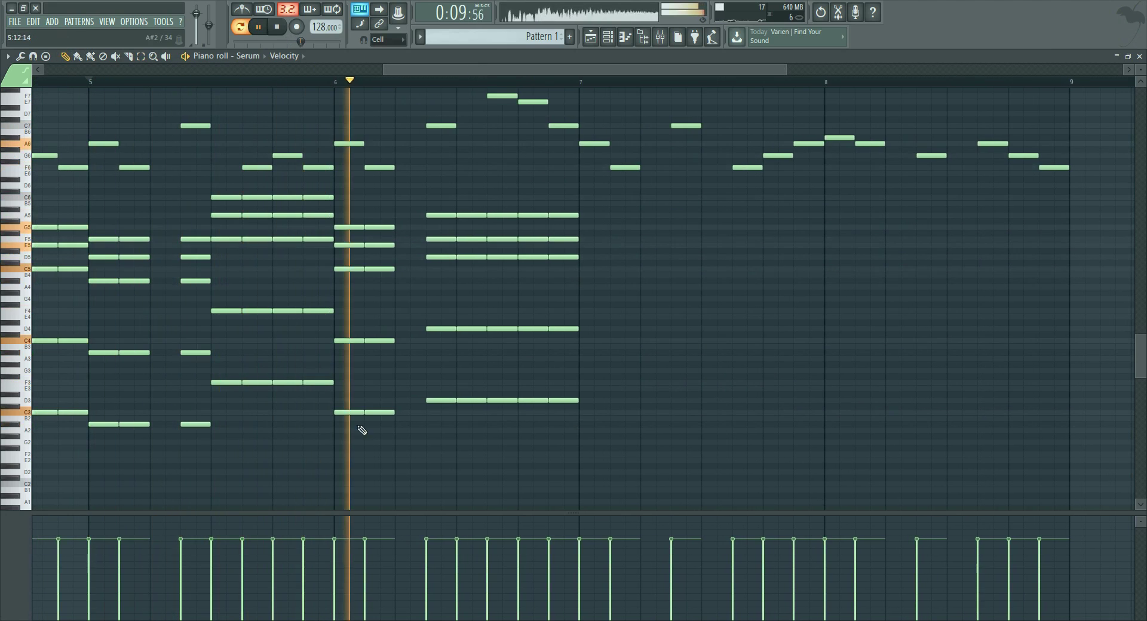
scroll(621, 384, down, 3)
key(space)
click(590, 388)
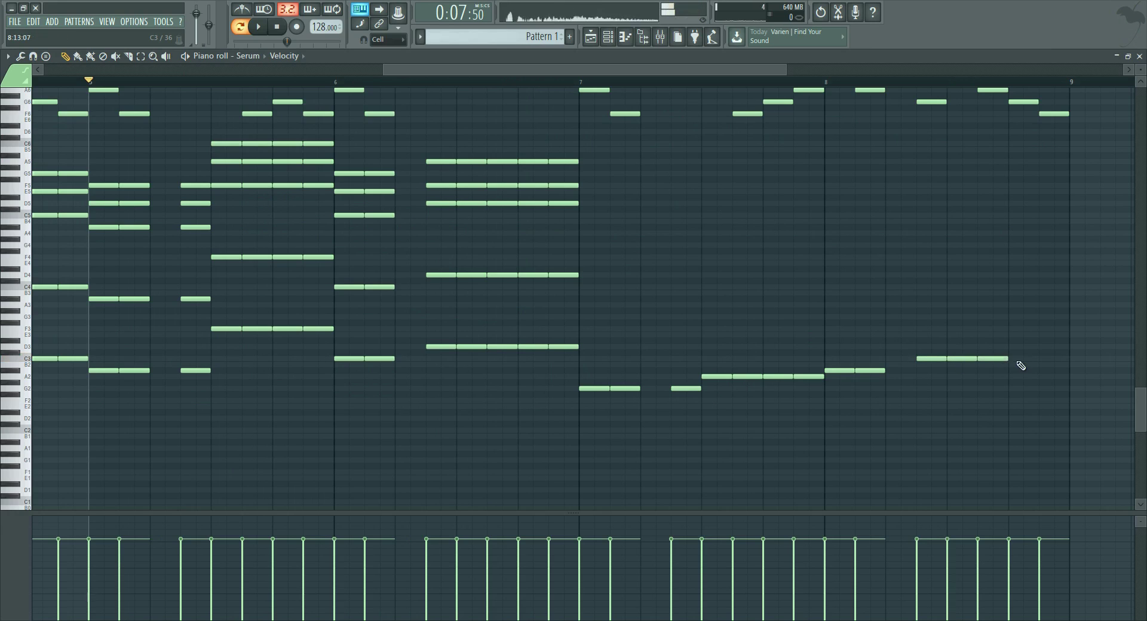
click(1047, 360)
key(space)
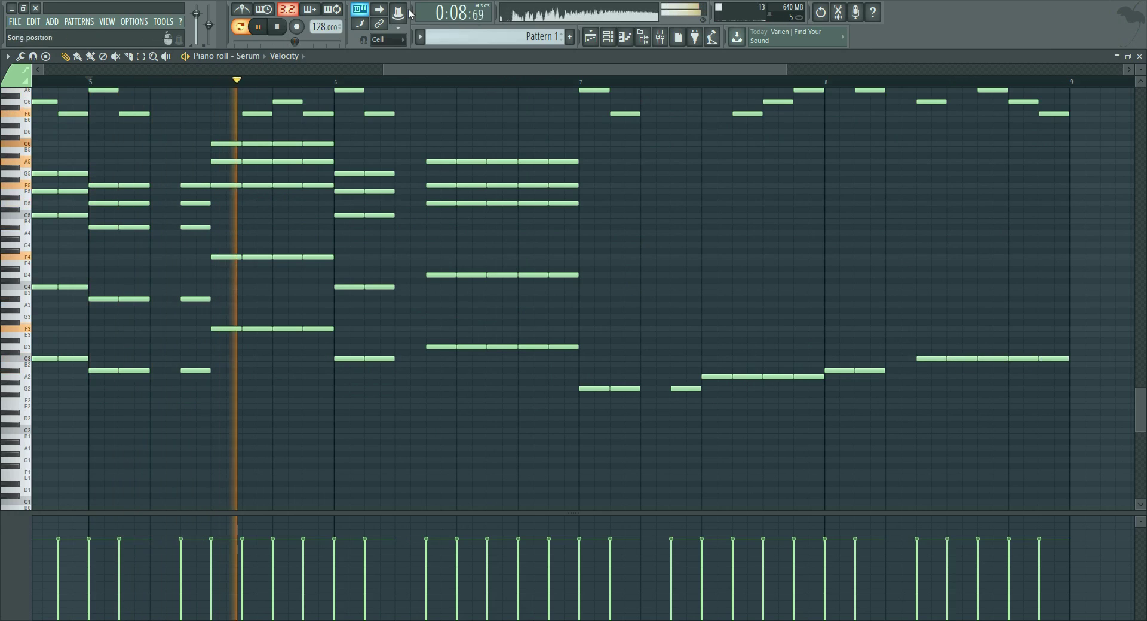
Step: Duplicate the bars 7 and 8 bass line one octave up, starting on G3, and play from bar 7
drag(1087, 409, 595, 362)
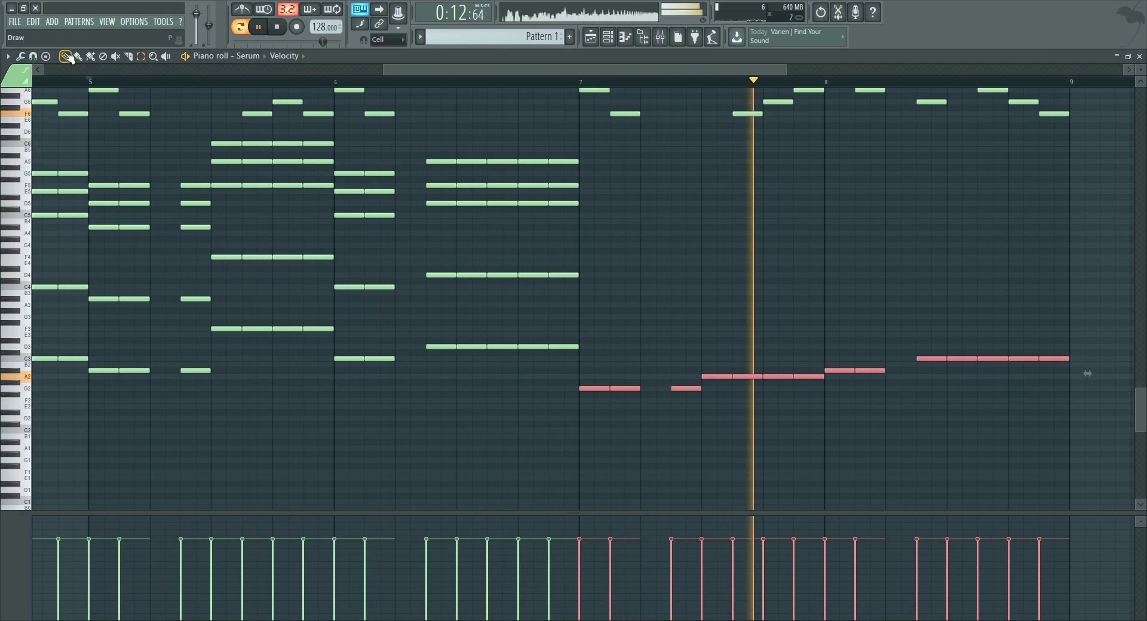
scroll(911, 184, up, 5)
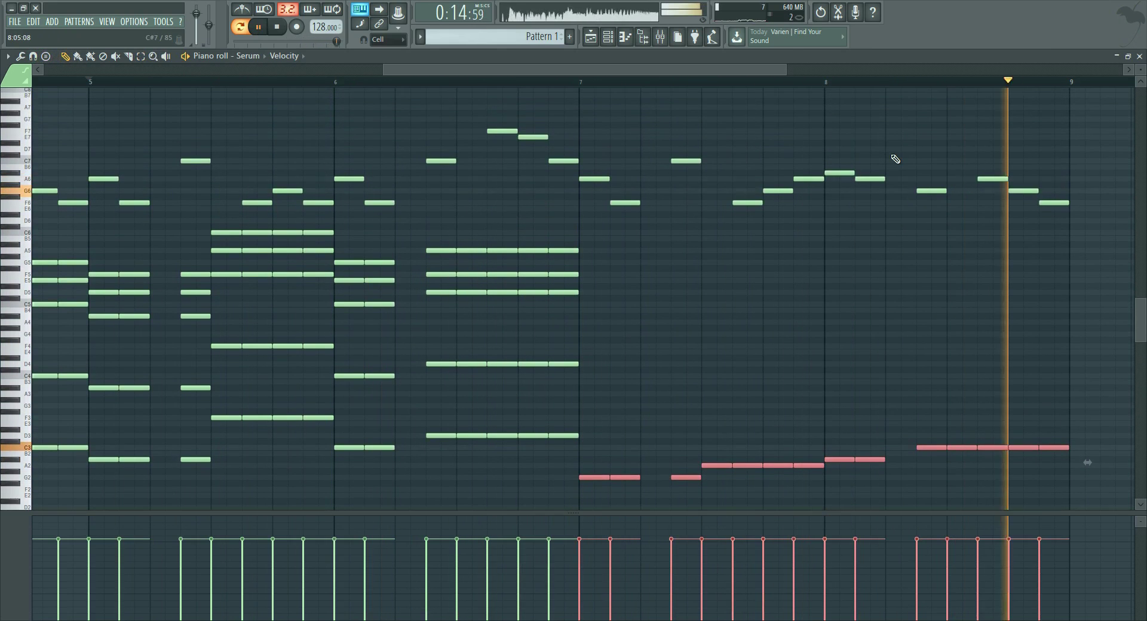
key(space)
scroll(931, 412, down, 2)
drag(931, 412, 431, 411)
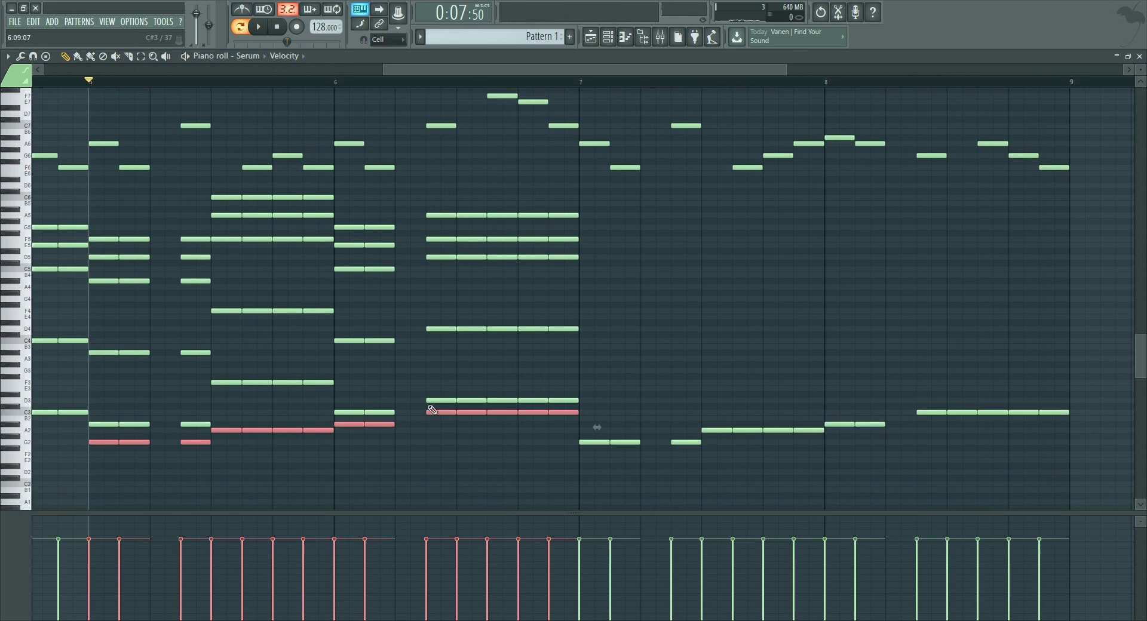
drag(109, 445, 599, 354)
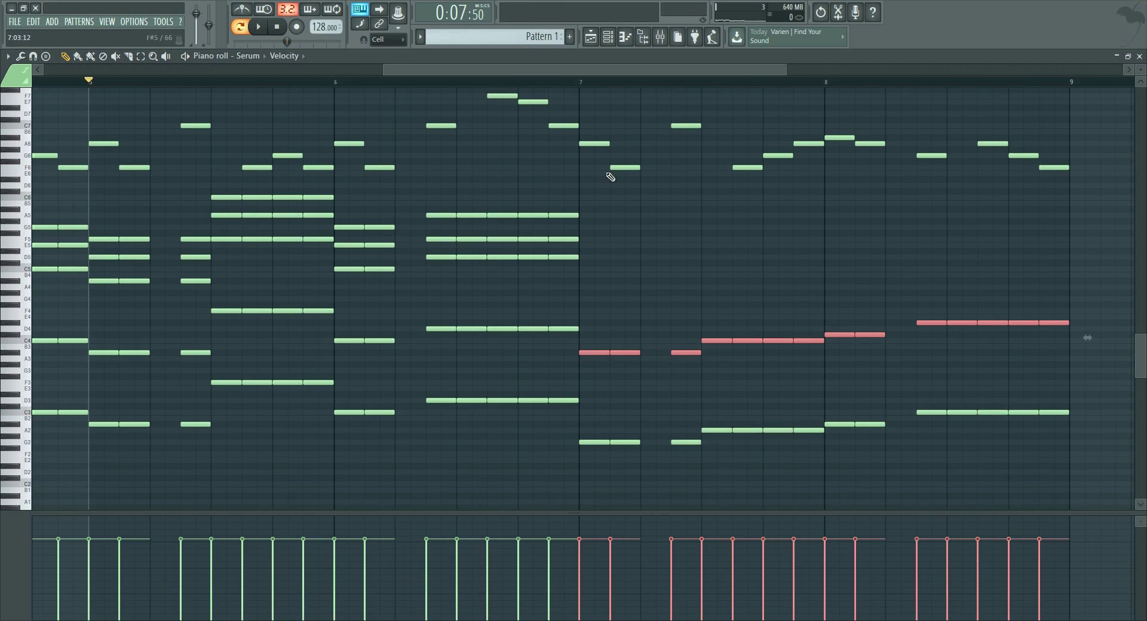
click(589, 84)
scroll(616, 75, up, 3)
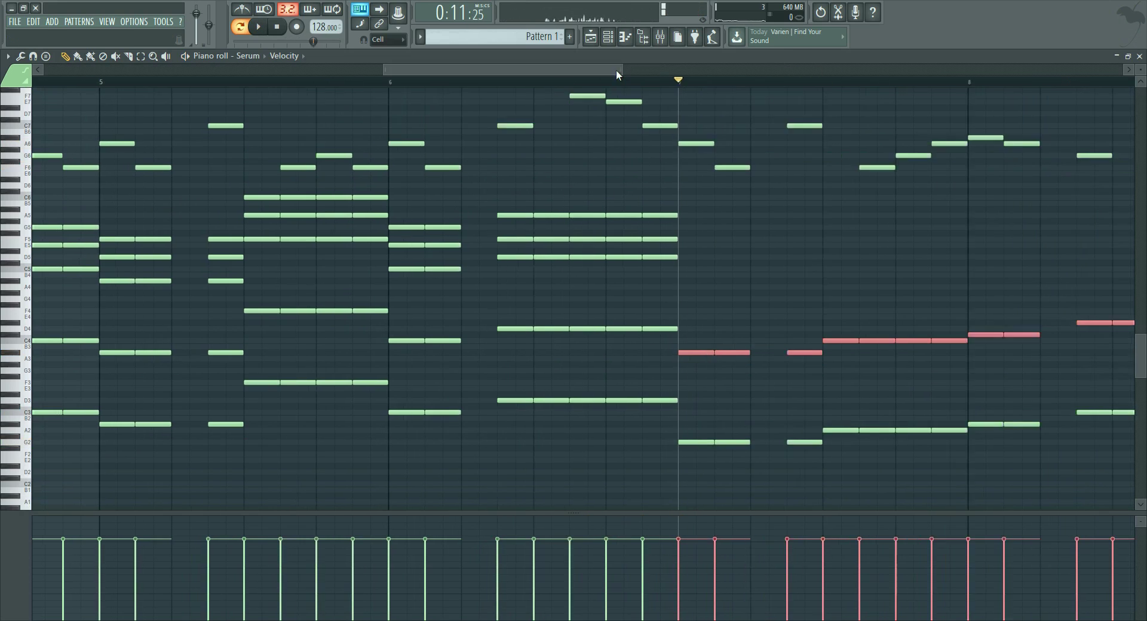
drag(779, 92, 784, 93)
mouse_move(258, 354)
mouse_down()
mouse_move(250, 445)
mouse_move(251, 370)
mouse_up()
key(space)
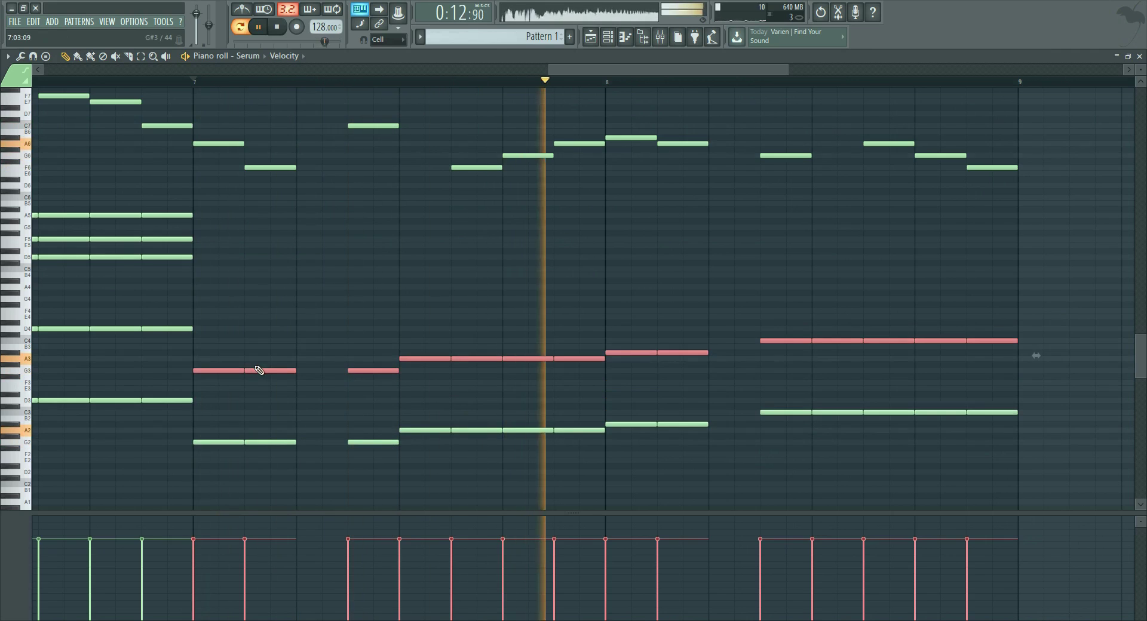
Step: Duplicate the line another octave up, starting on G4, and play from bar 7
drag(1141, 70, 1141, 64)
key(space)
drag(254, 396, 253, 307)
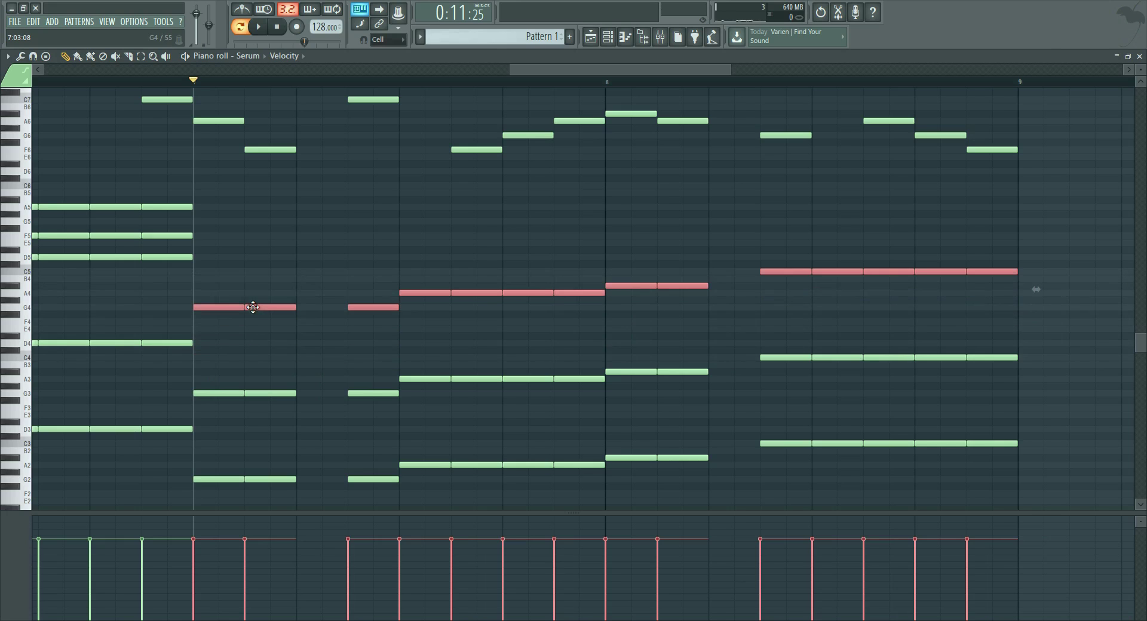
key(space)
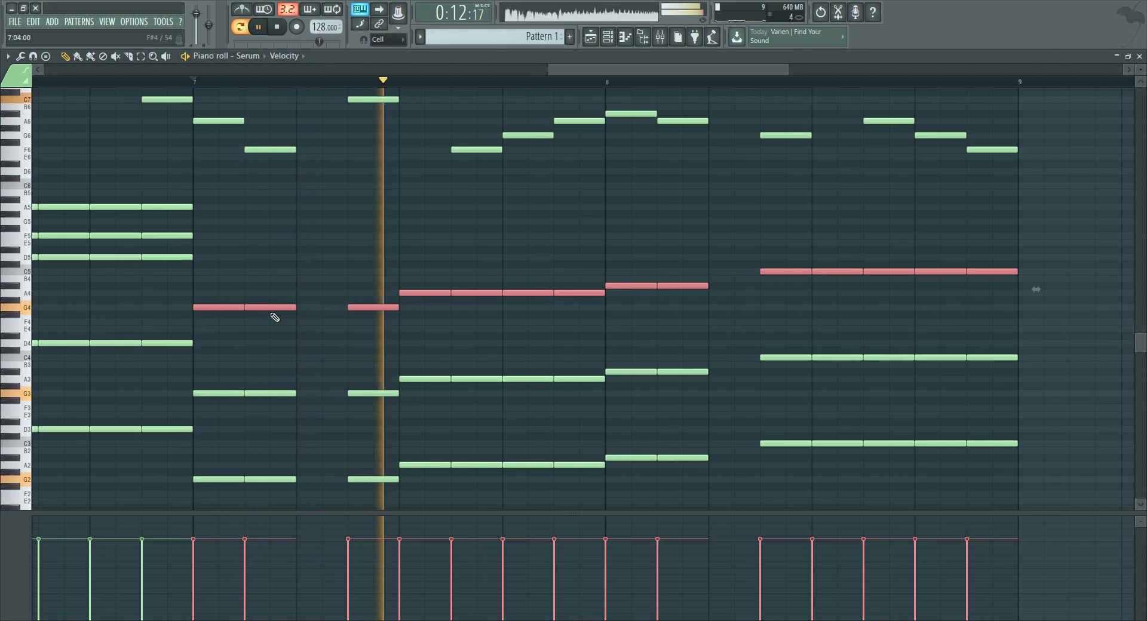
Step: Add two more copies of the line starting on D5 and A#4 to form chords, playing bar 7 after each
drag(270, 308, 270, 309)
drag(287, 394, 233, 261)
key(space)
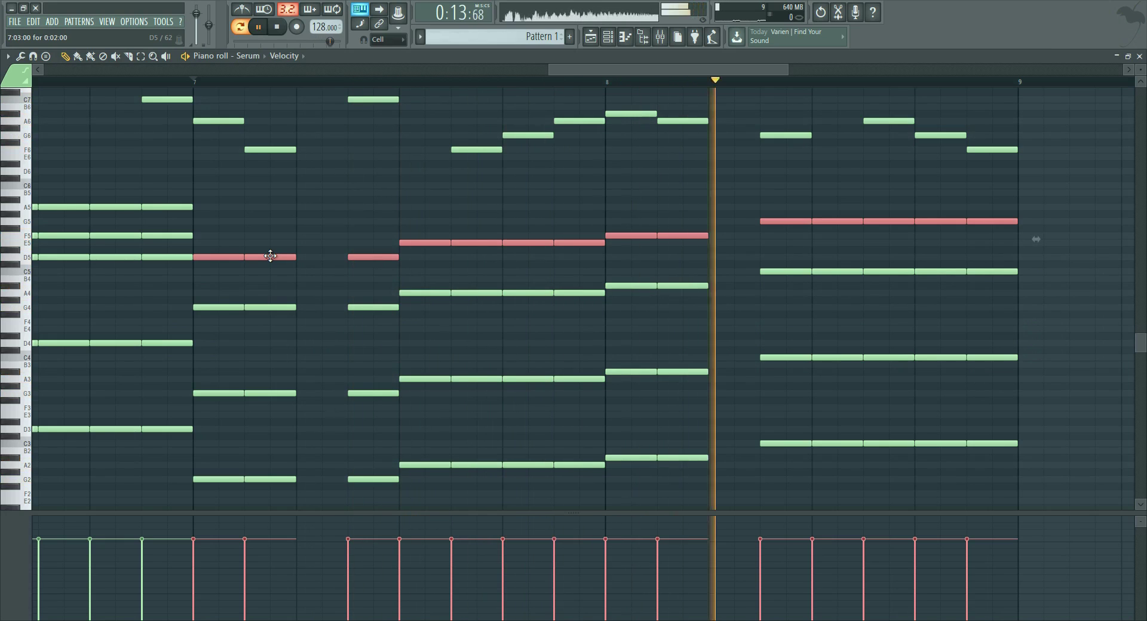
key(space)
drag(263, 260, 240, 290)
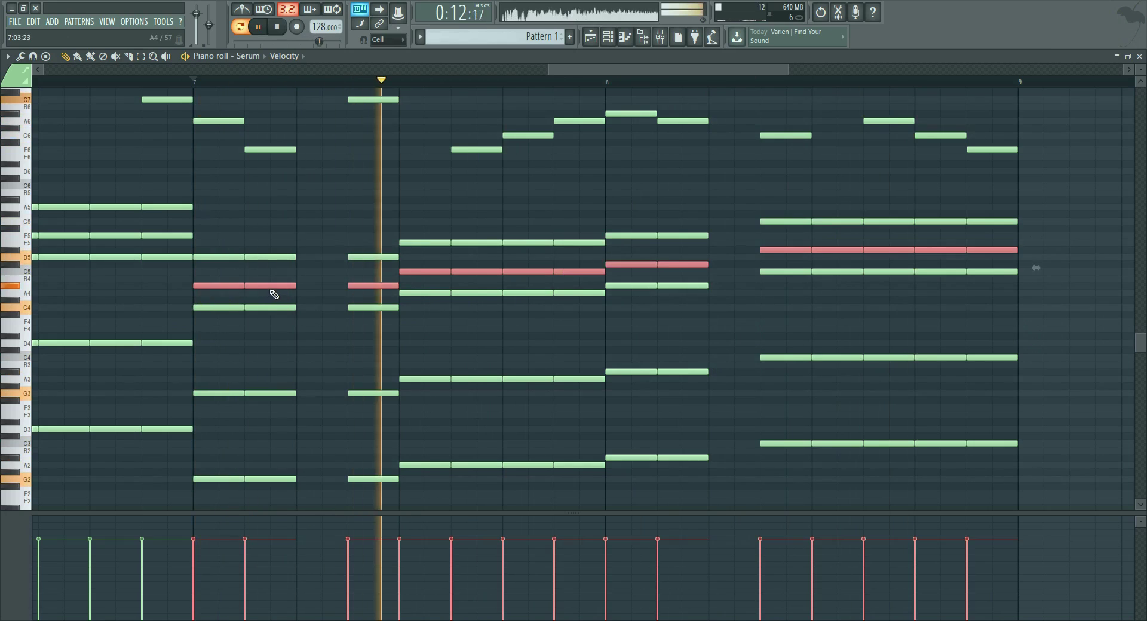
key(space)
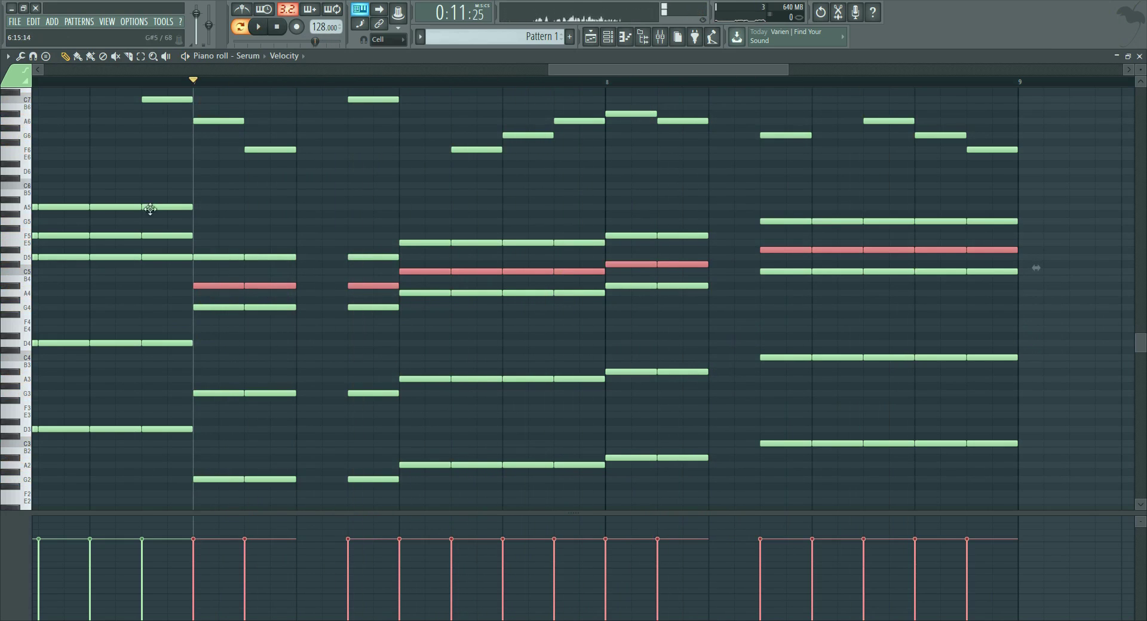
Step: Raise the two C#5 notes at the start of bar 8 to D5 and play from mid-bar 7
drag(24, 273, 23, 267)
ctrl+click(22, 267)
click(24, 273)
click(24, 267)
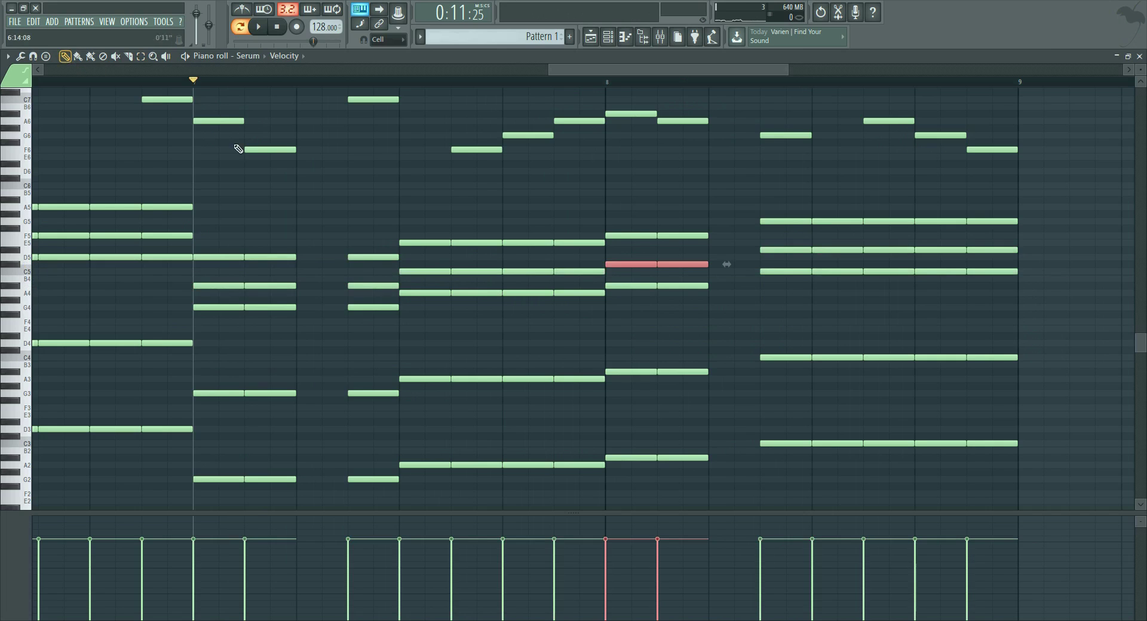
key(shift+Up)
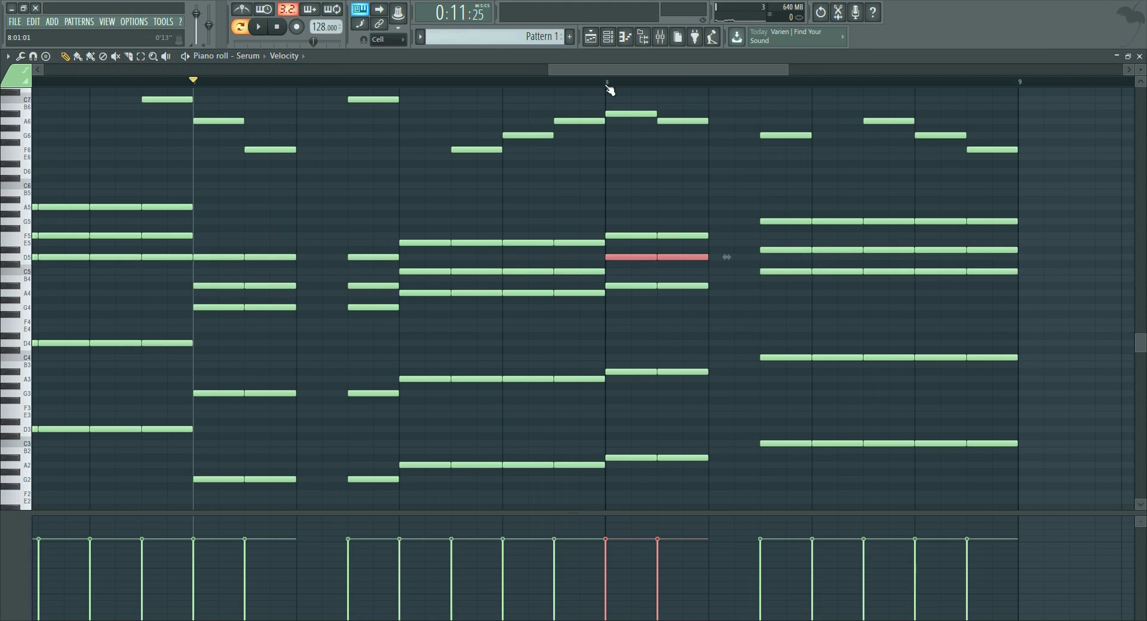
click(479, 83)
key(space)
key(space)
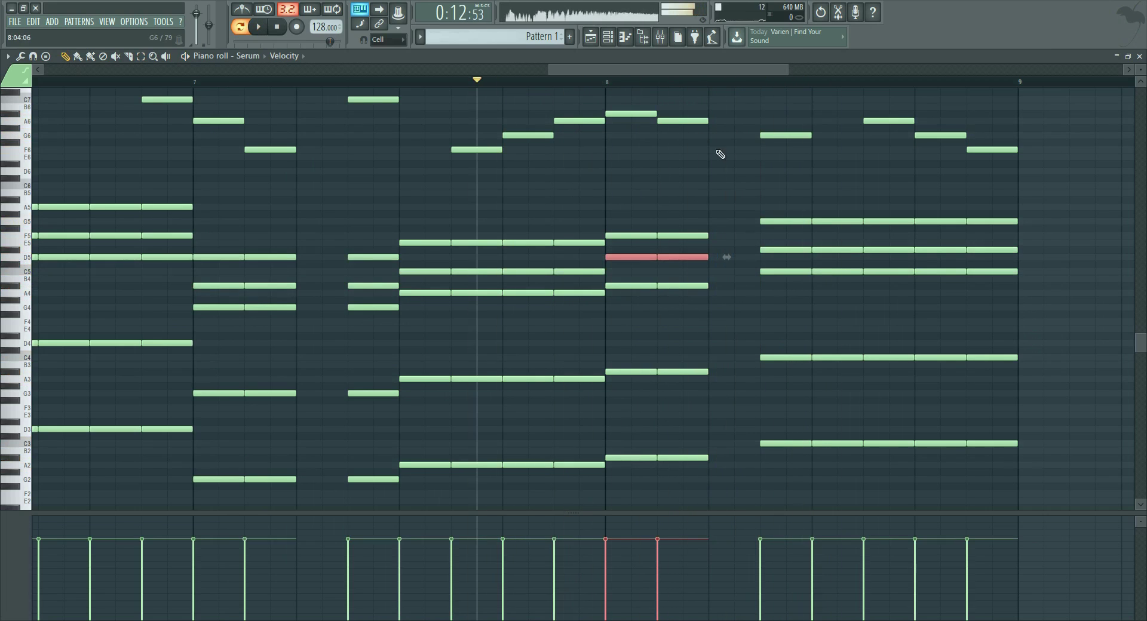
Step: Raise the D#5 notes of the last chord group in bar 8 to E5 and play the change
click(144, 58)
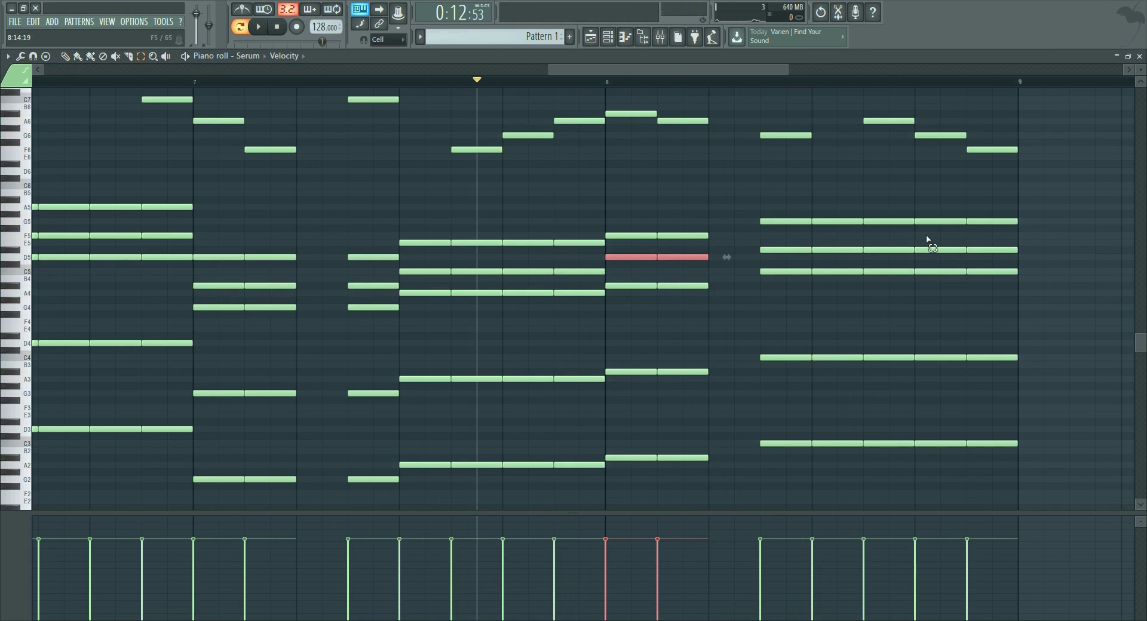
click(27, 250)
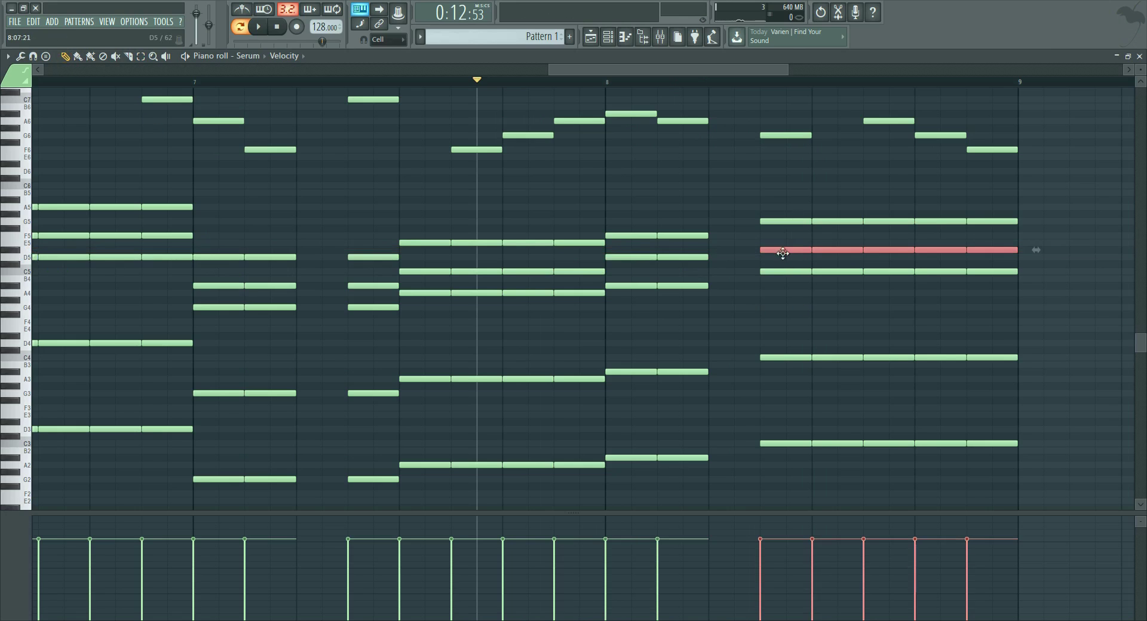
drag(782, 253, 782, 243)
click(786, 210)
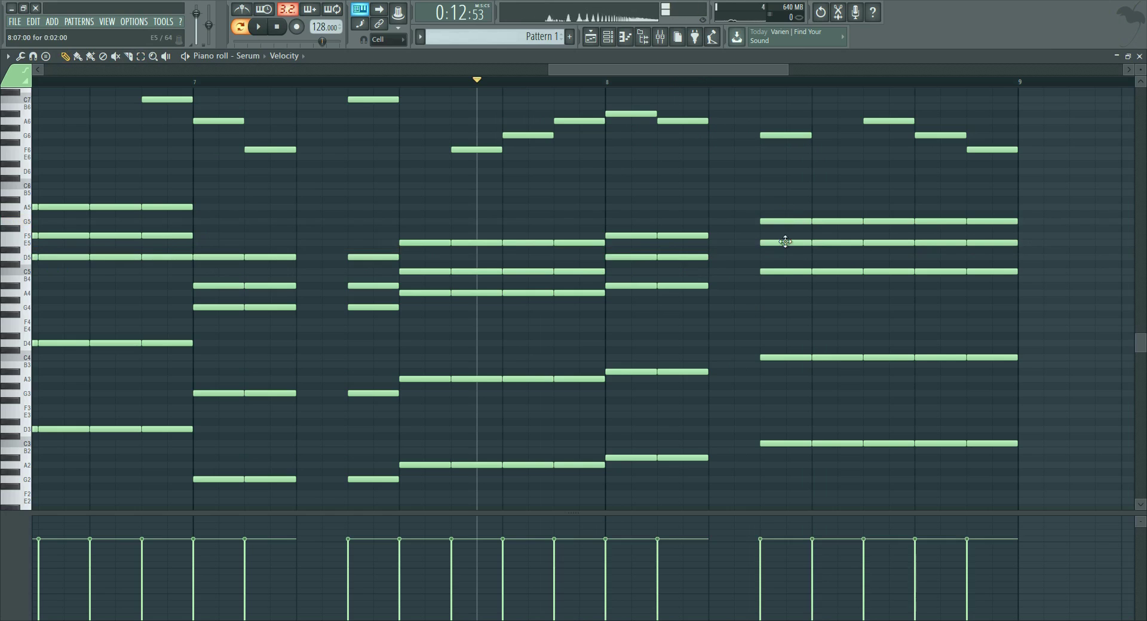
key(space)
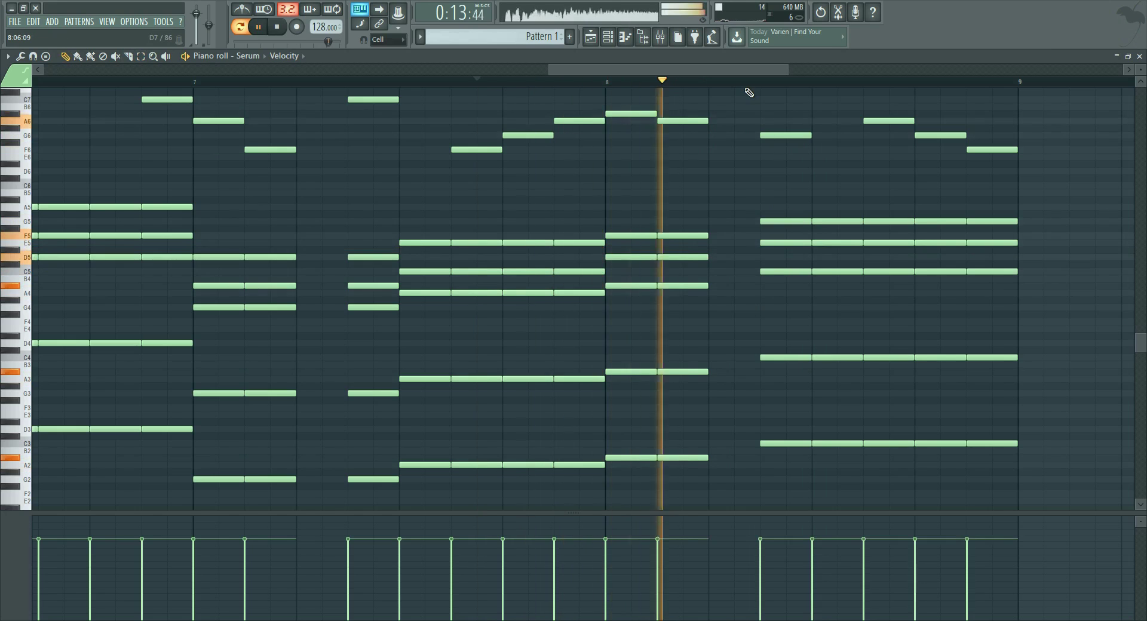
key(space)
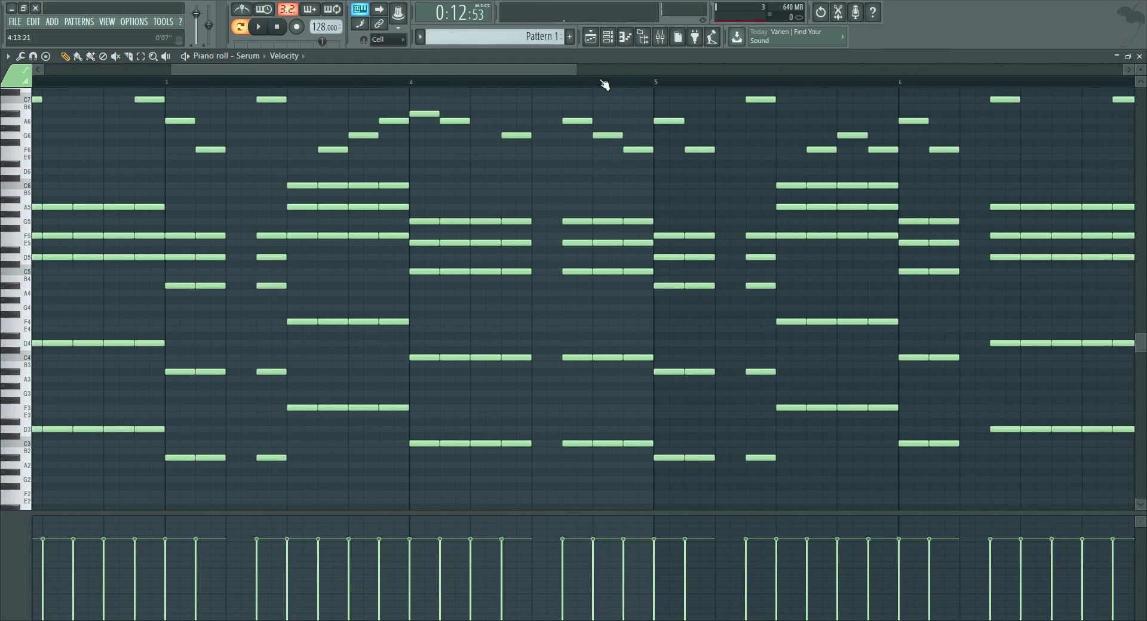
Step: Return the playhead to bar 1 and review the complete eight-bar note pattern
drag(575, 70, 1019, 71)
scroll(979, 211, up, 2)
scroll(982, 213, up, 1)
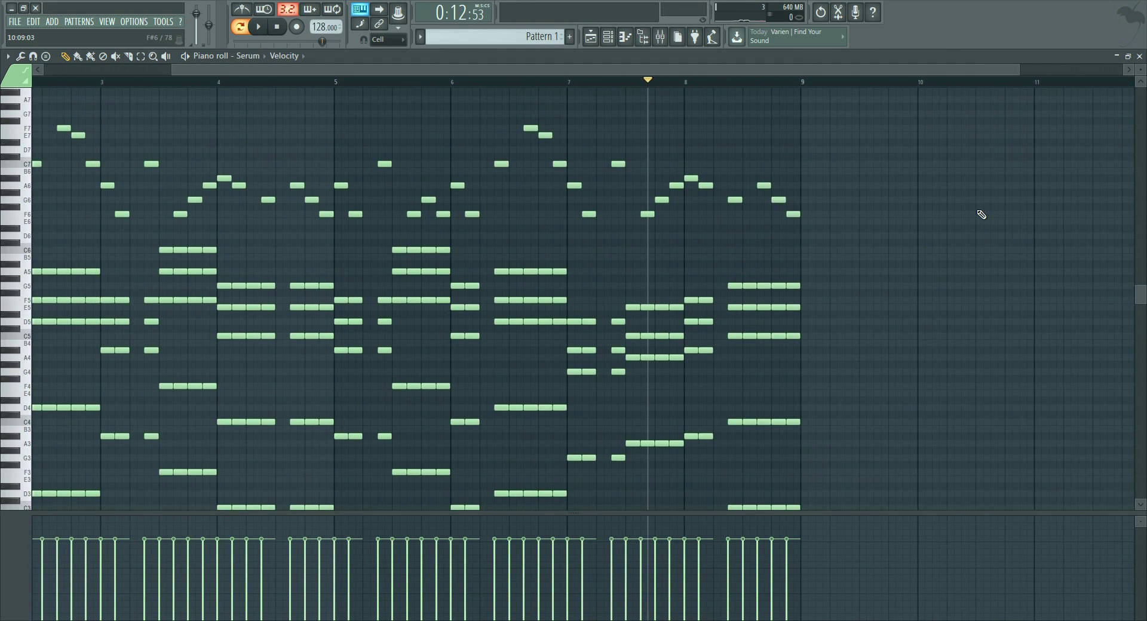
drag(870, 69, 2, 77)
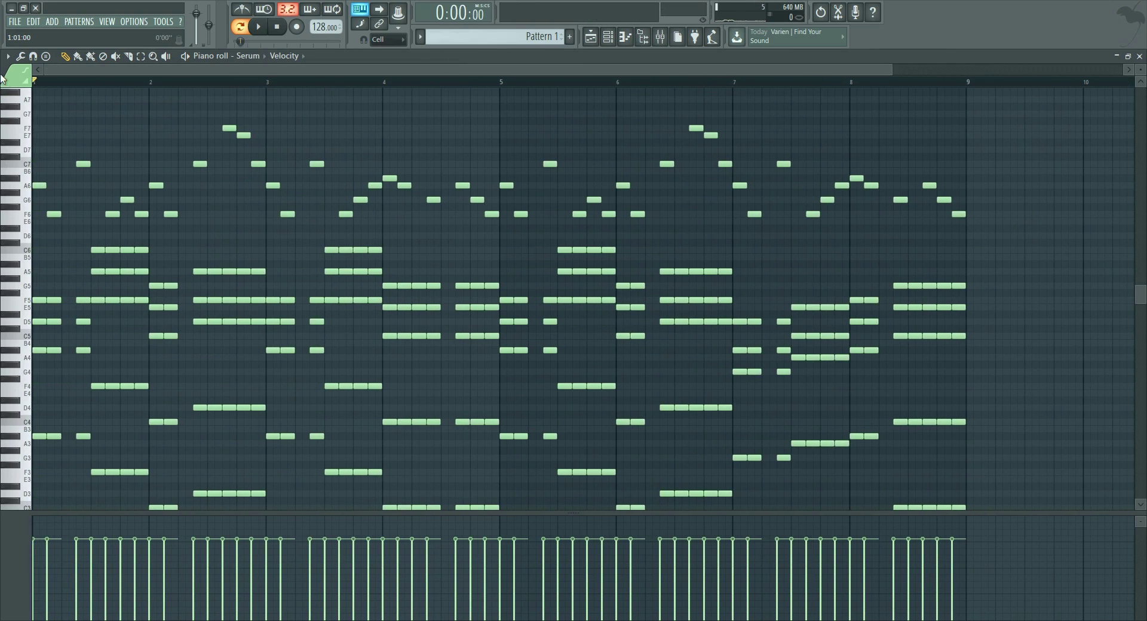
scroll(421, 104, down, 3)
scroll(422, 104, down, 2)
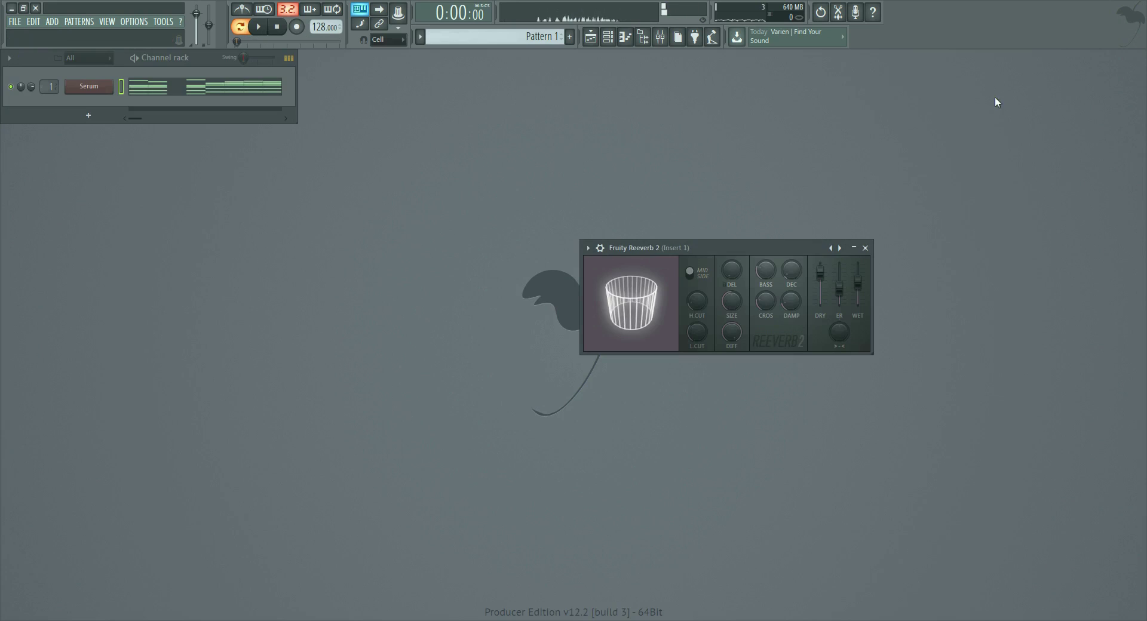
Step: Close the Fruity Reeverb 2 window and open the Kickstart plugin on mixer Insert 1
click(865, 247)
click(661, 38)
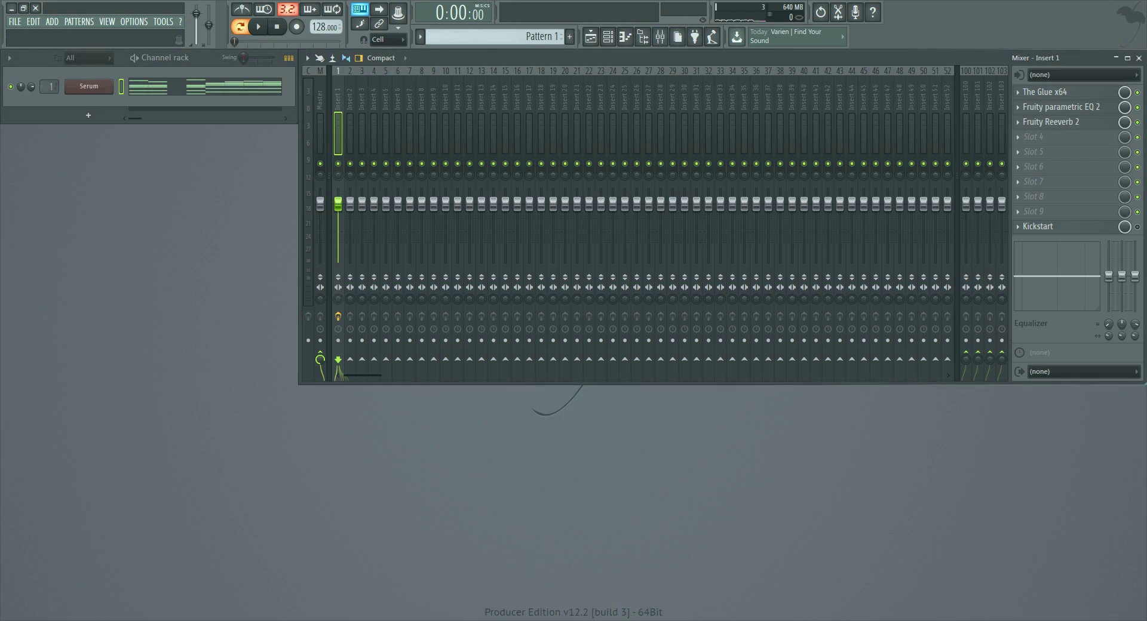
click(1092, 230)
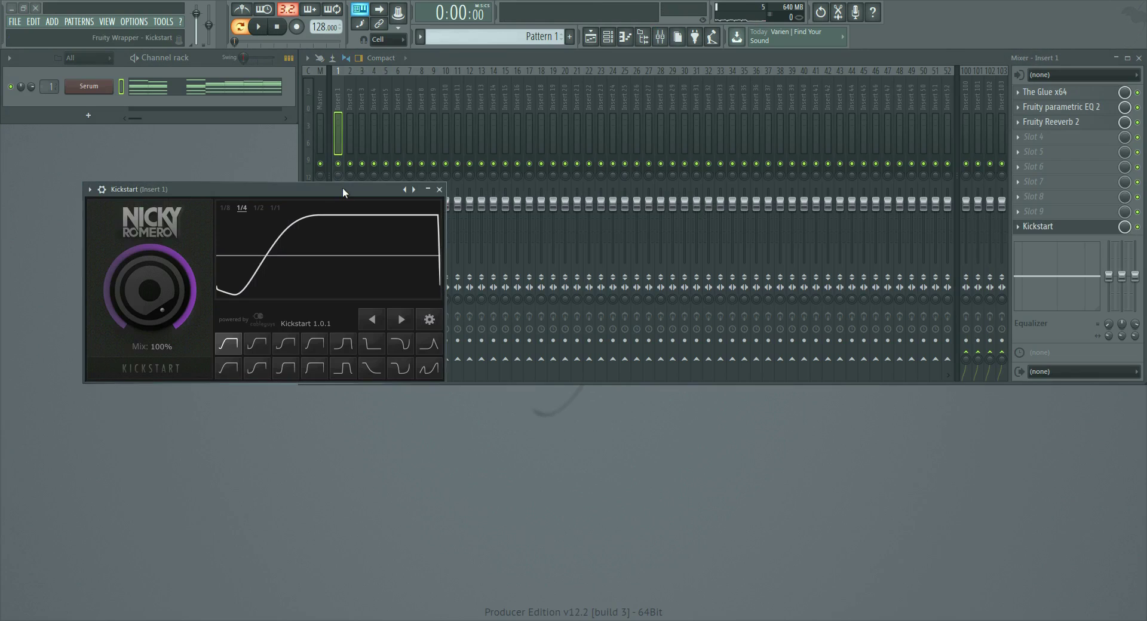
Step: Play the sidechained eight-bar Serum pattern through, closing the Kickstart window and following all the notes in the piano roll
click(260, 27)
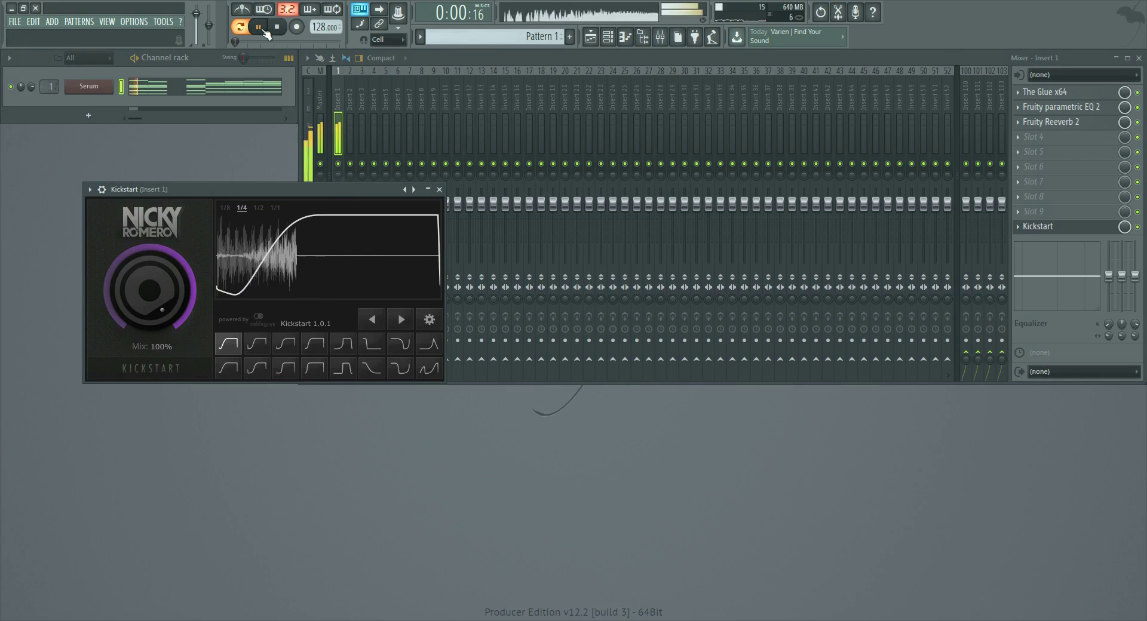
click(439, 190)
click(263, 86)
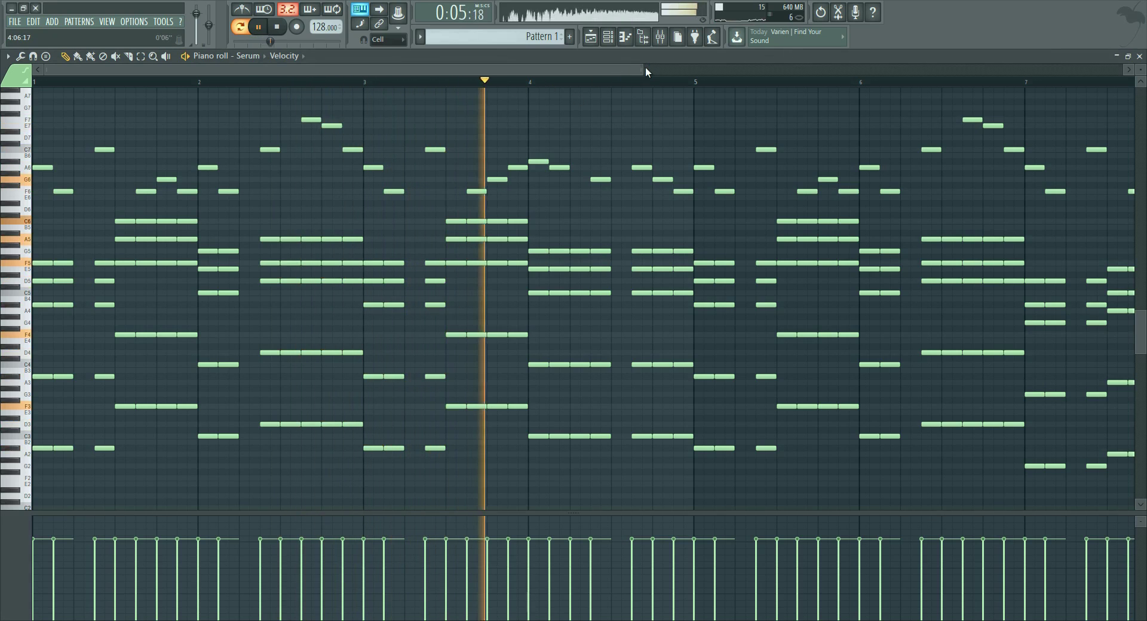
drag(643, 69, 782, 64)
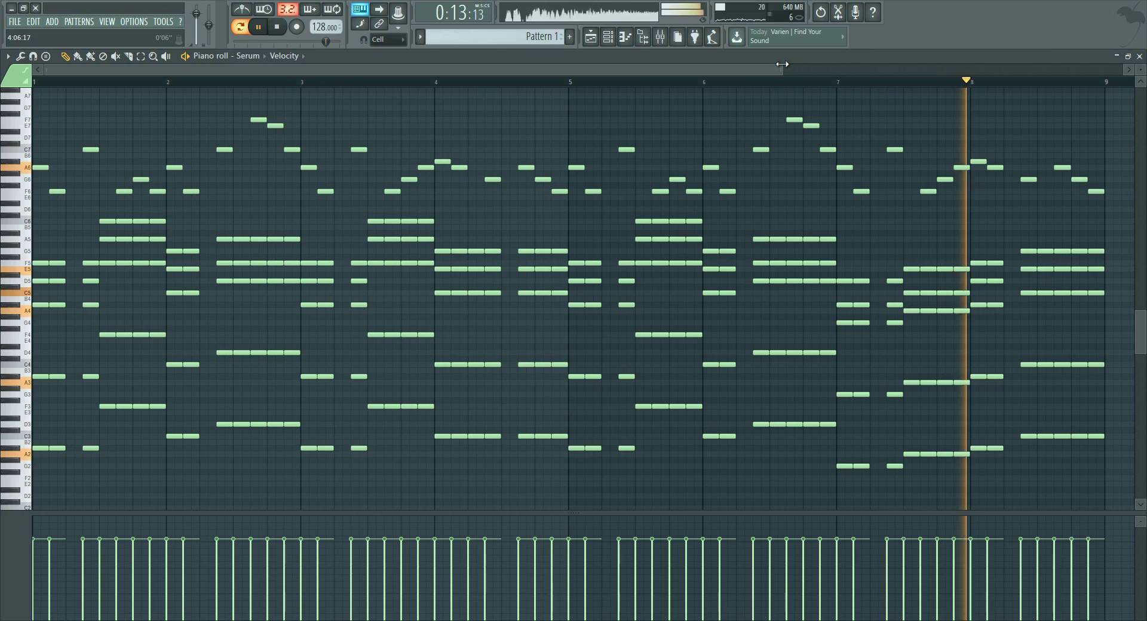
key(space)
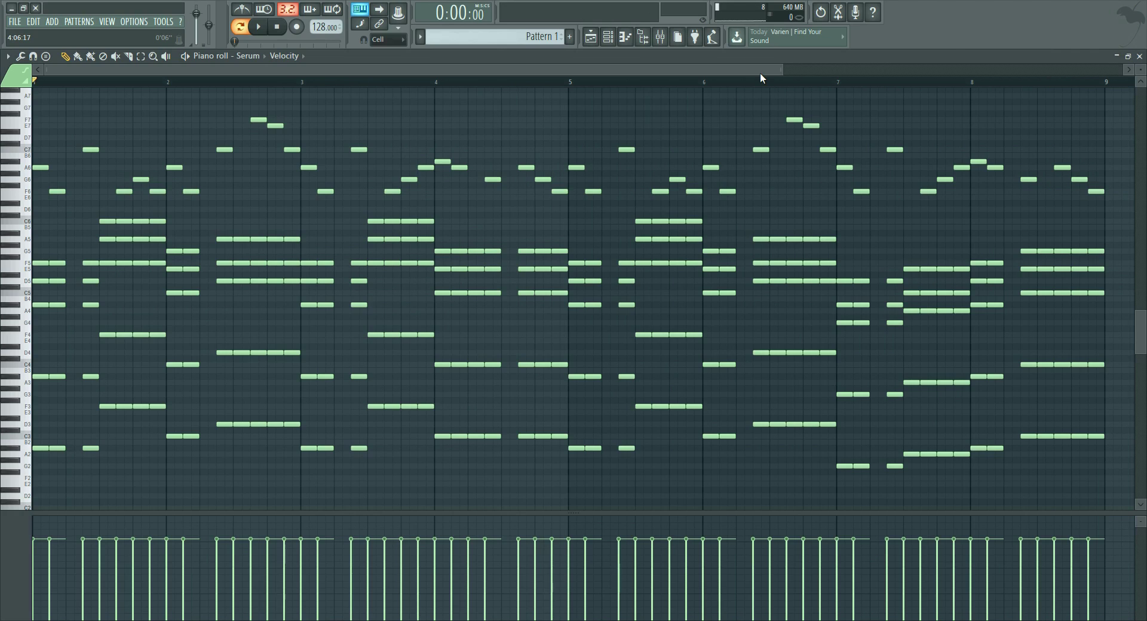
click(1139, 56)
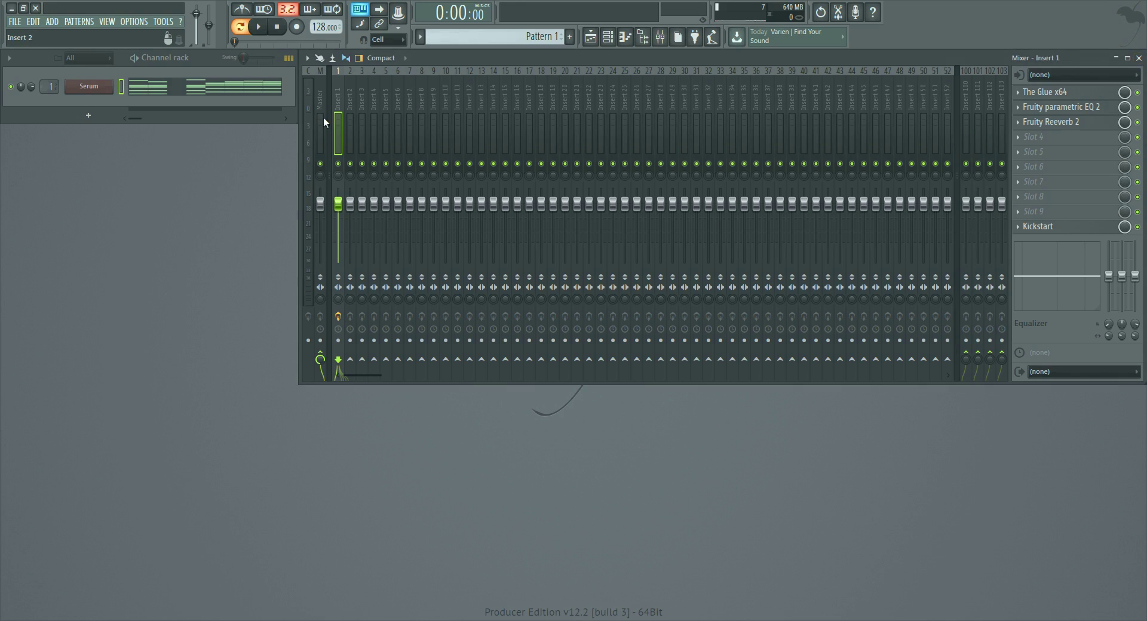
click(251, 87)
click(1140, 56)
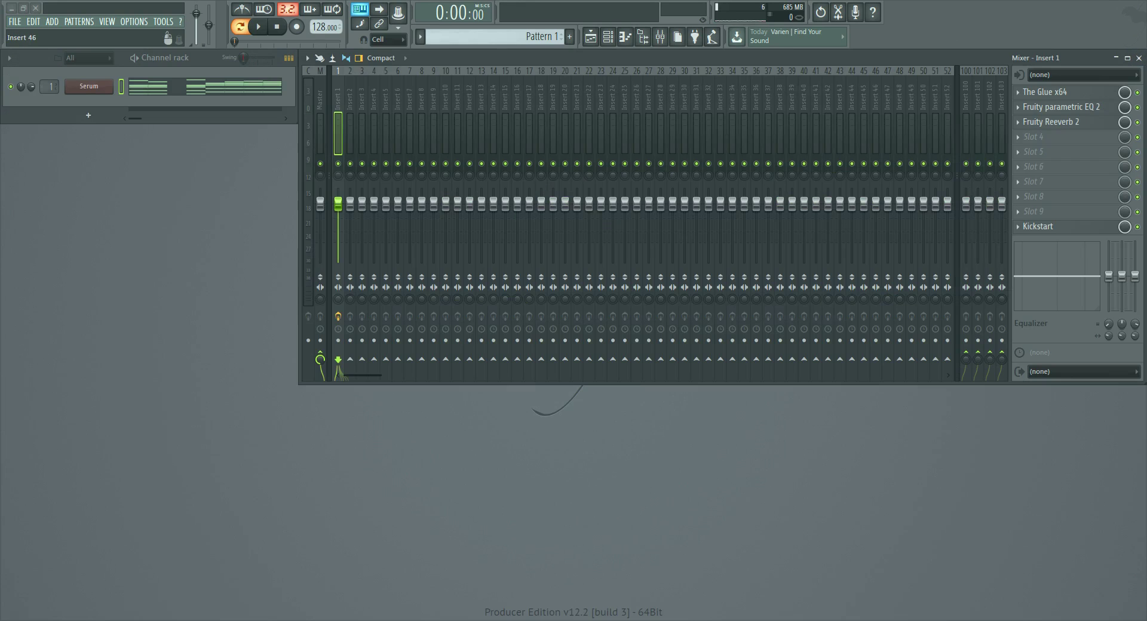